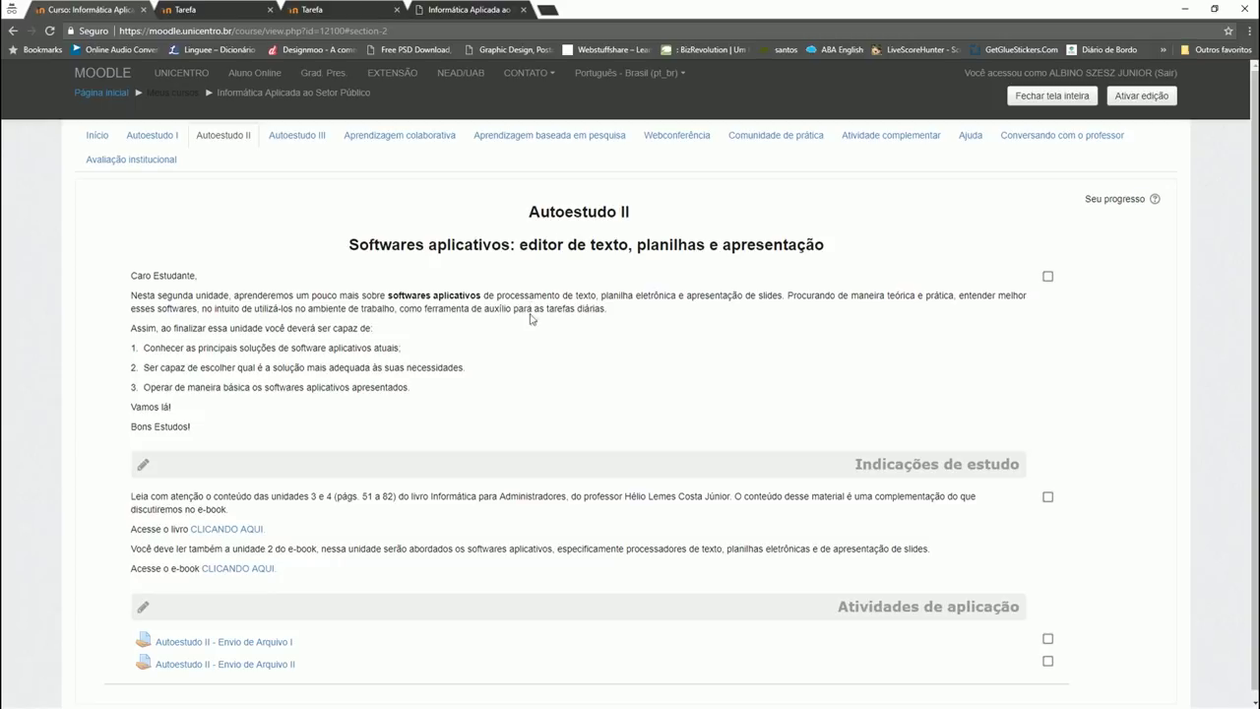
Step: Scroll the Moodle course page and open the 'Autoestudo II - Envio de Arquivo I' assignment
{"action": "scroll", "coordinate": [542, 371], "scroll_direction": "down", "scroll_amount": 1}
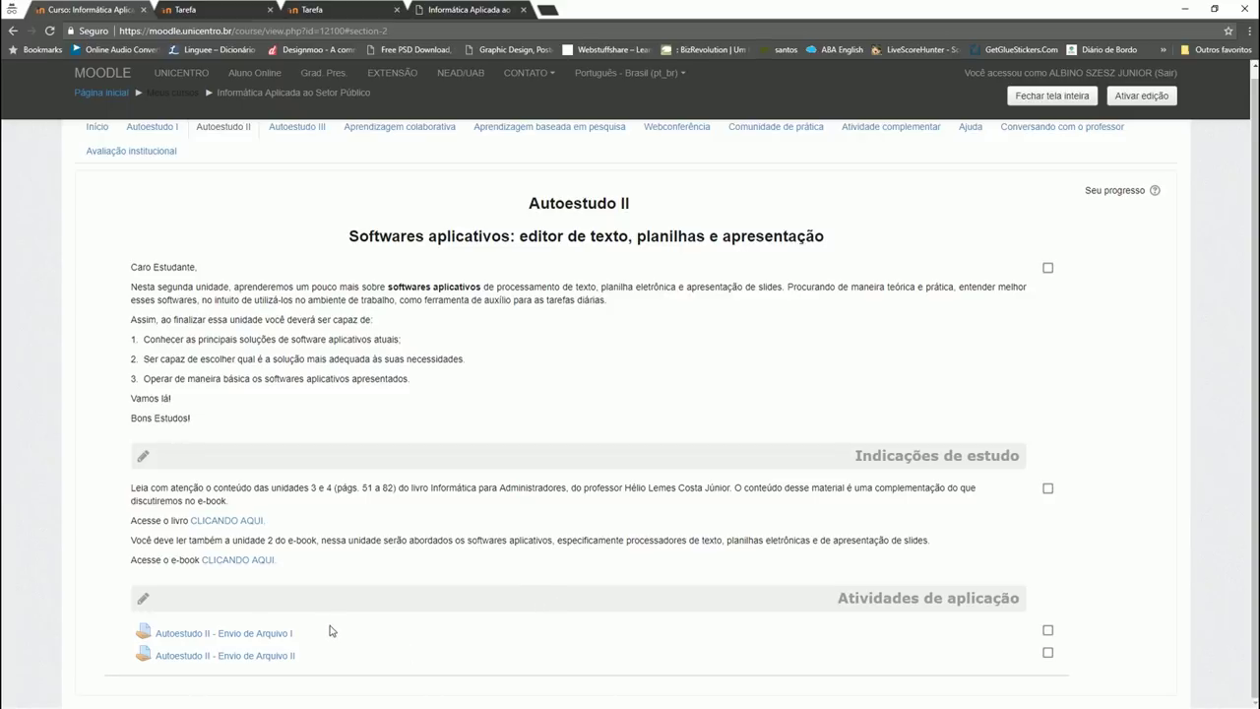
{"action": "left_click", "coordinate": [269, 631]}
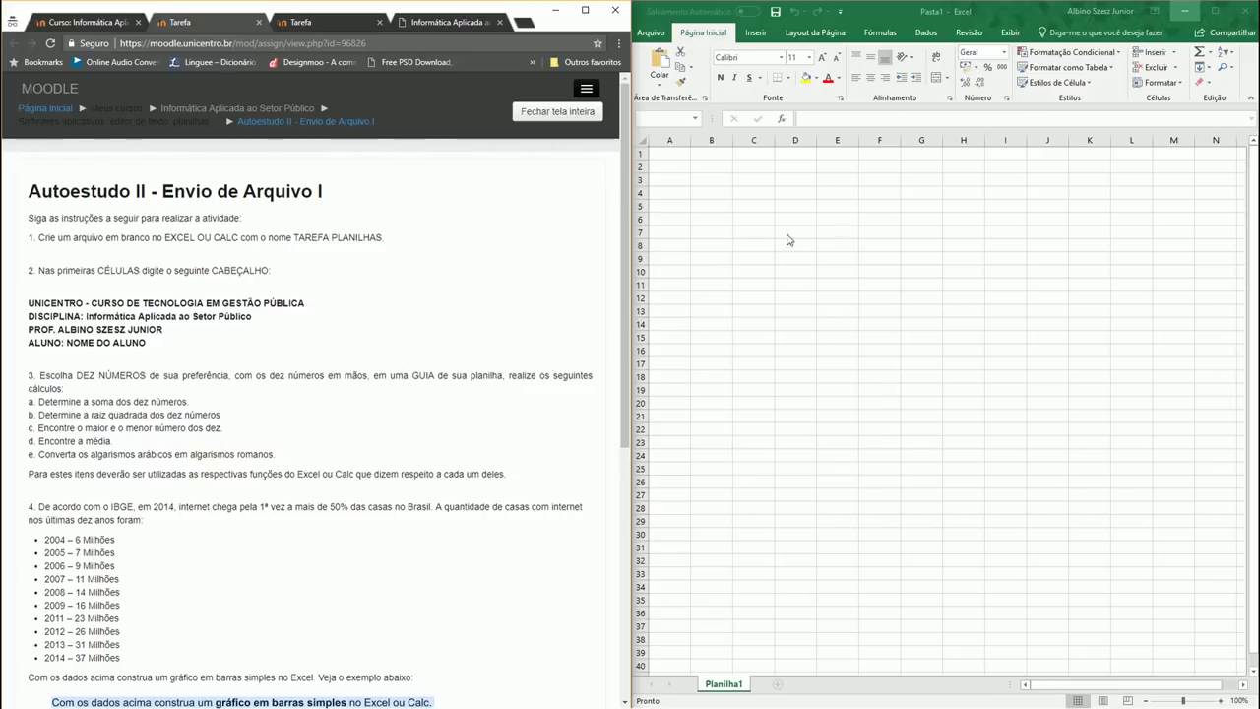
Step: Zoom the assignment page in two levels and scroll down to the header and numbered instructions
{"action": "key", "text": "ctrl+plus"}
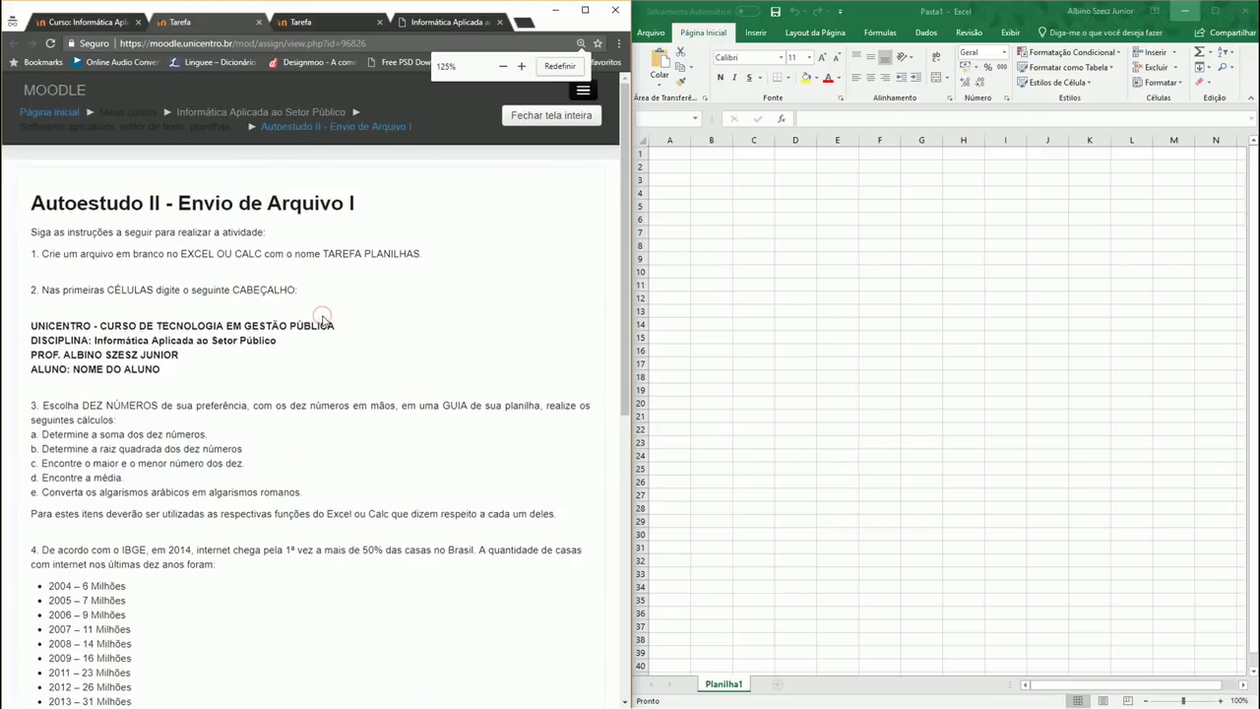
{"action": "key", "text": "ctrl+plus"}
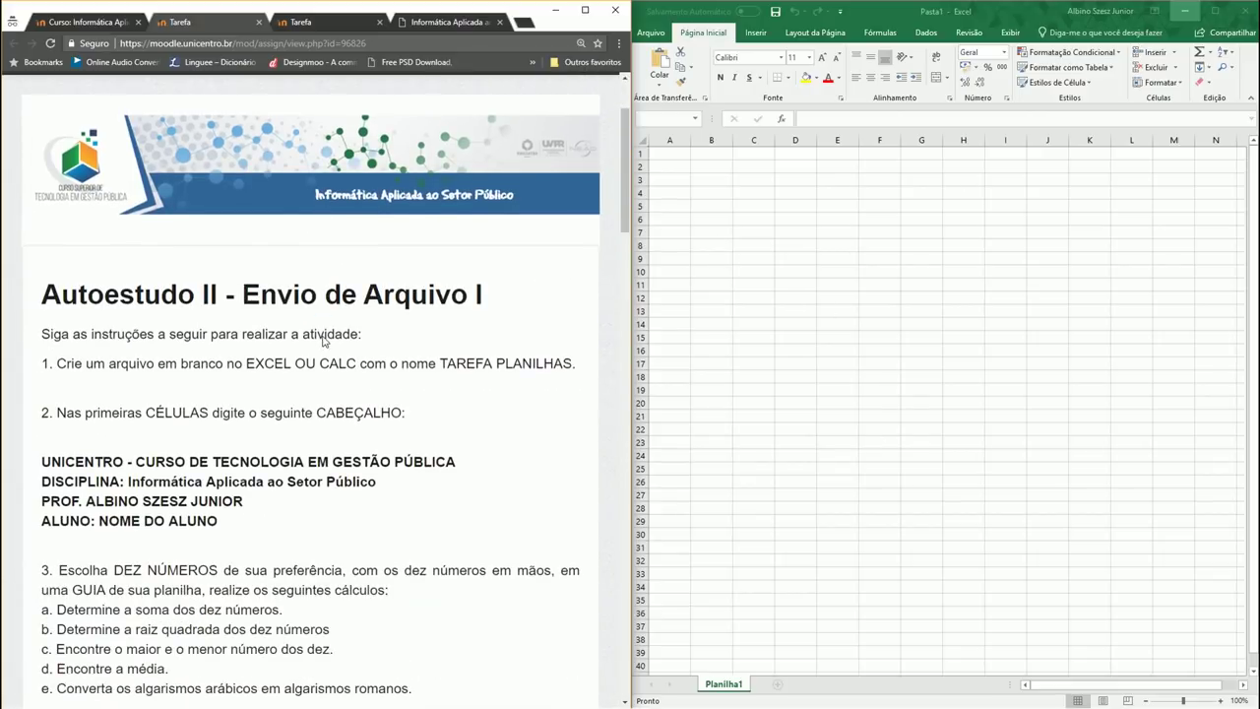
{"action": "scroll", "coordinate": [323, 340], "scroll_direction": "down", "scroll_amount": 1}
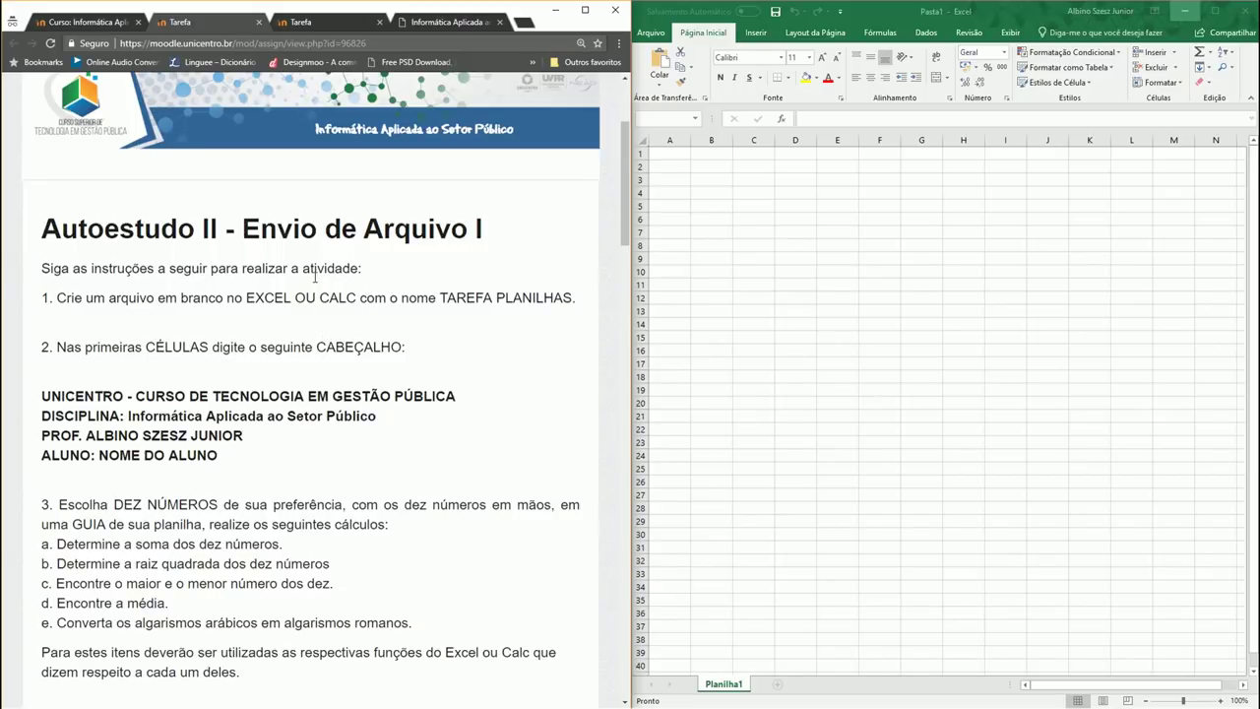
{"action": "scroll", "coordinate": [300, 331], "scroll_direction": "down", "scroll_amount": 1}
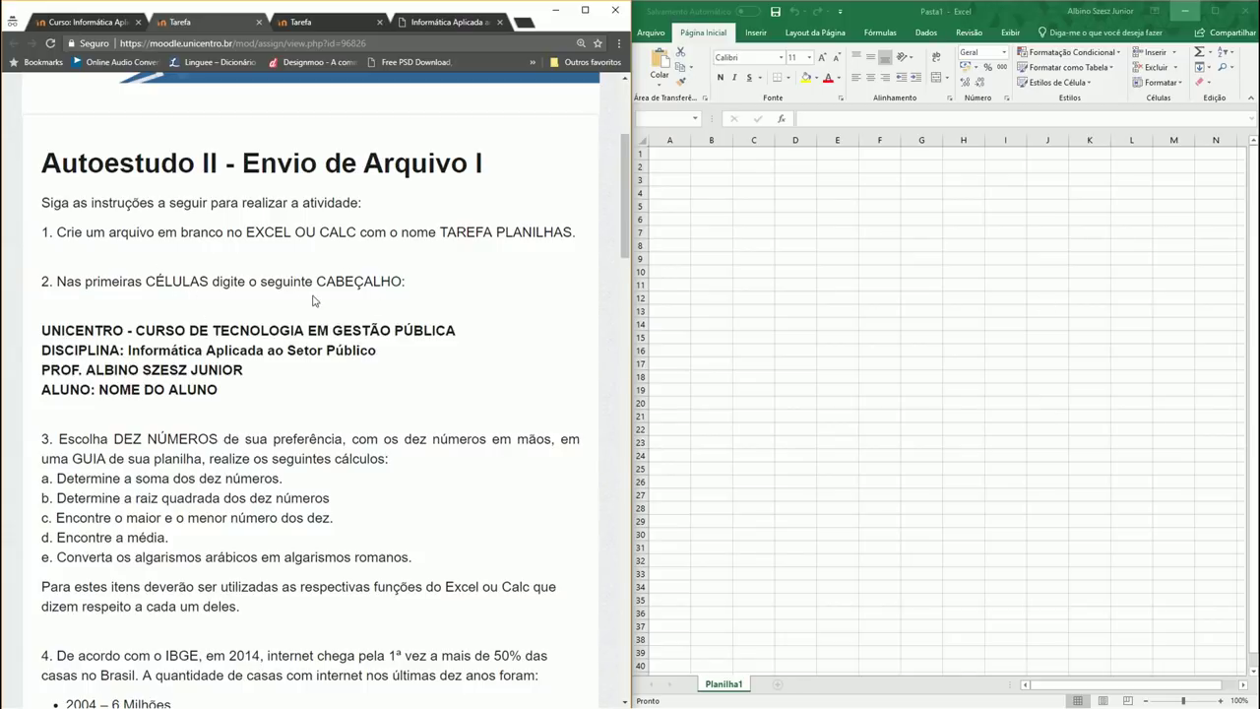
Step: Copy the four header lines from the assignment and paste them into A1:A4 of Pasta1
{"action": "left_click_drag", "start_coordinate": [42, 330], "coordinate": [213, 337]}
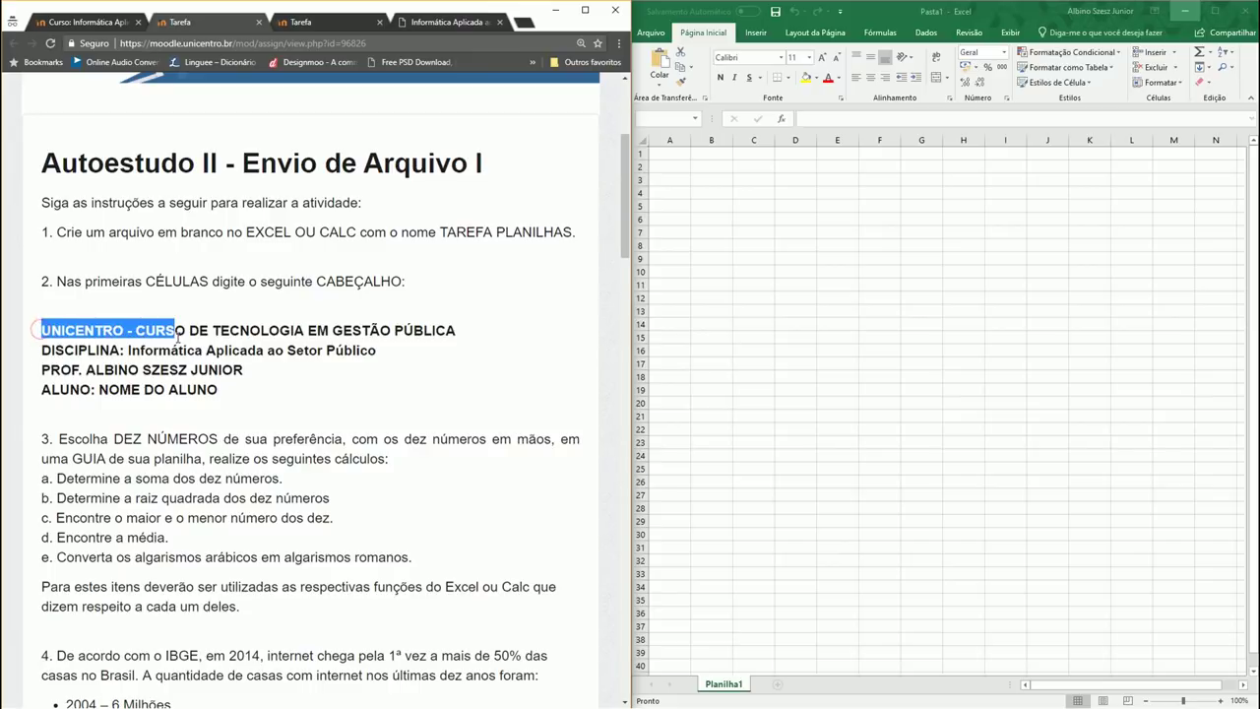
{"action": "left_click_drag", "start_coordinate": [213, 337], "coordinate": [223, 391]}
{"action": "key", "text": "ctrl+c"}
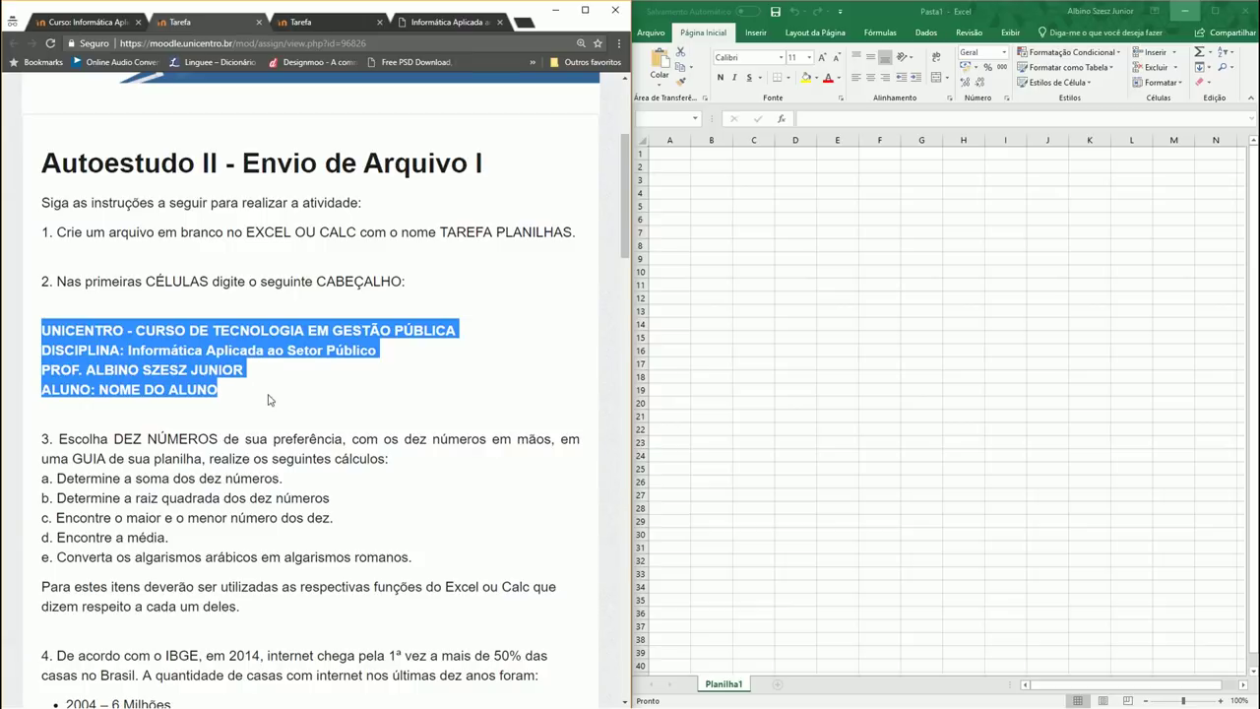
{"action": "left_click", "coordinate": [720, 184]}
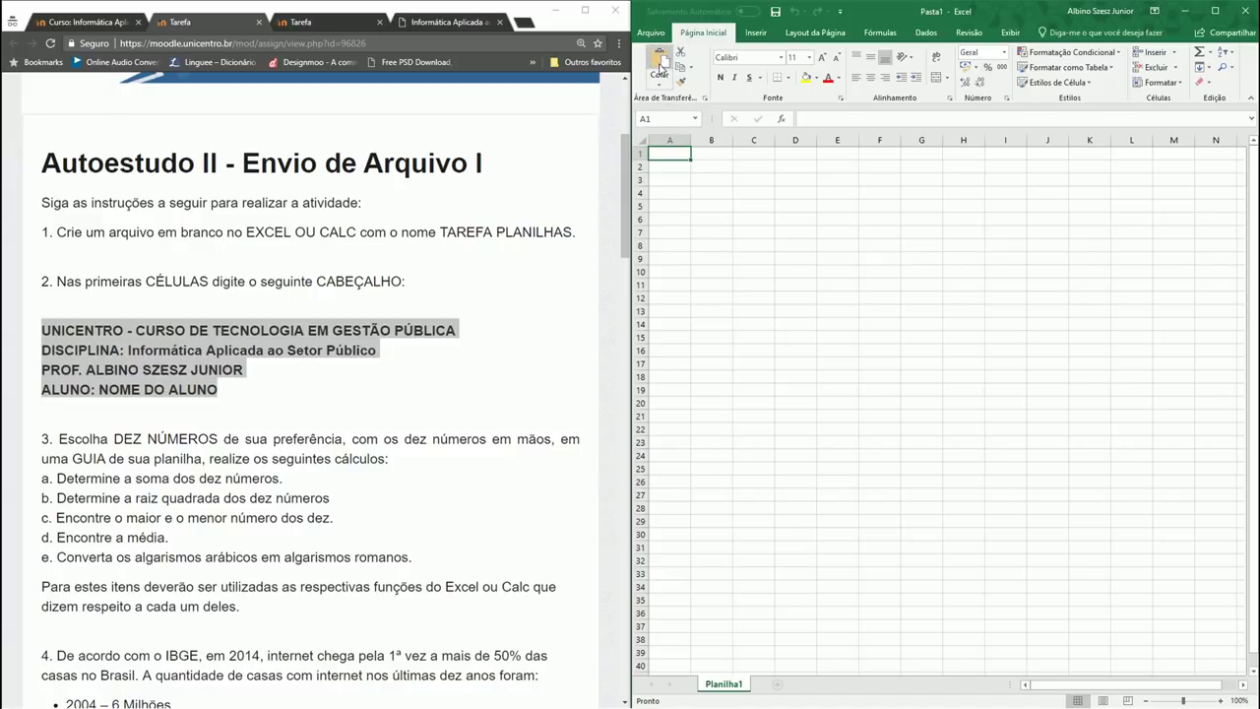
{"action": "left_click", "coordinate": [663, 60]}
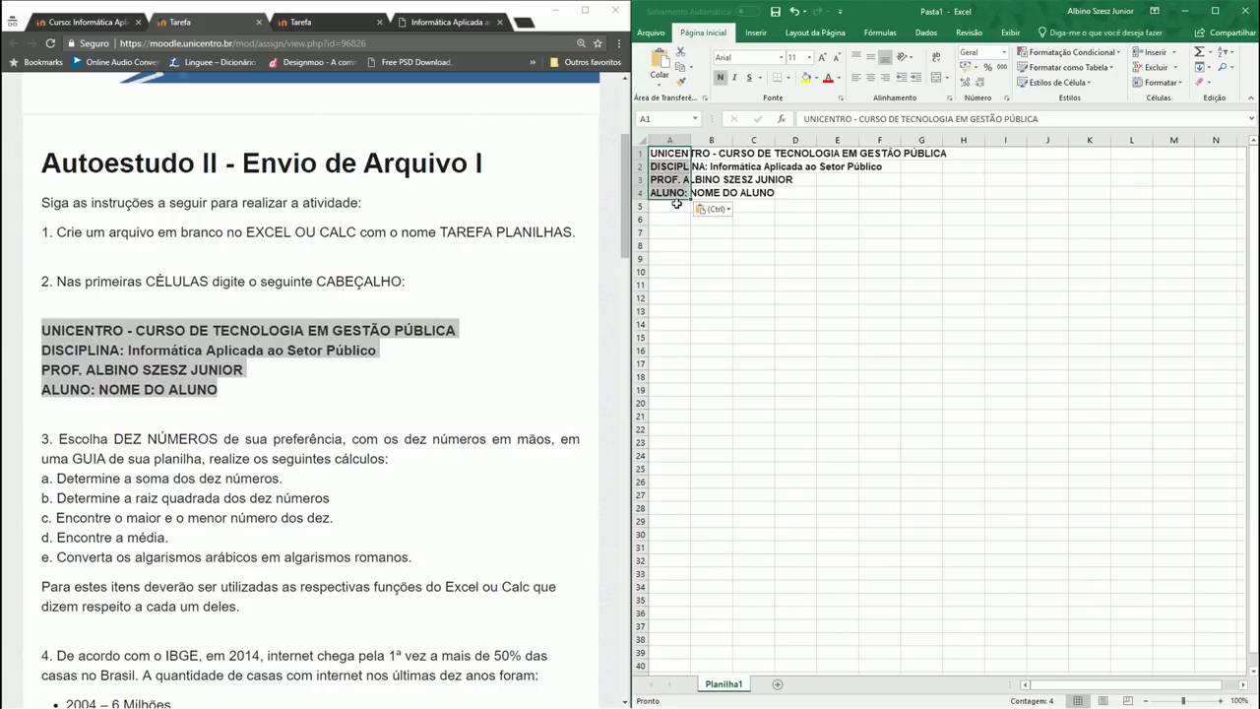
{"action": "left_click", "coordinate": [726, 209]}
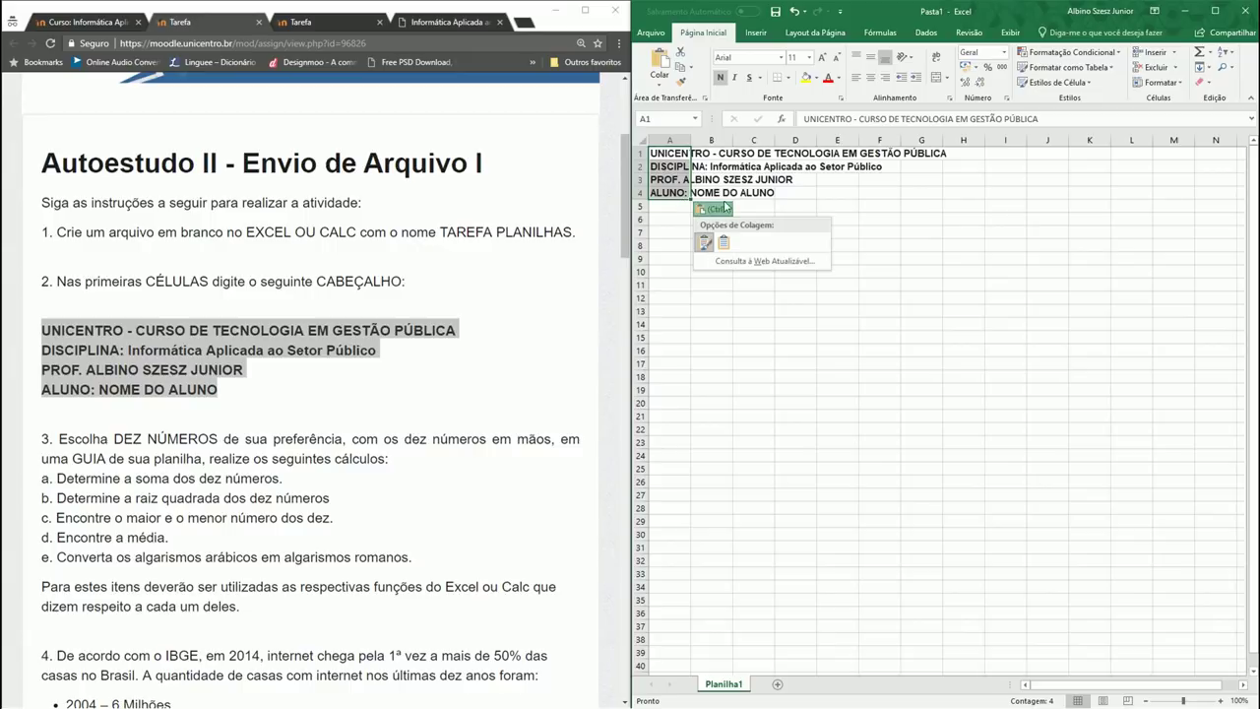
Step: Re-paste the header into A1:A4 keeping its original bold formatting
{"action": "left_click", "coordinate": [674, 213]}
{"action": "left_click", "coordinate": [794, 13]}
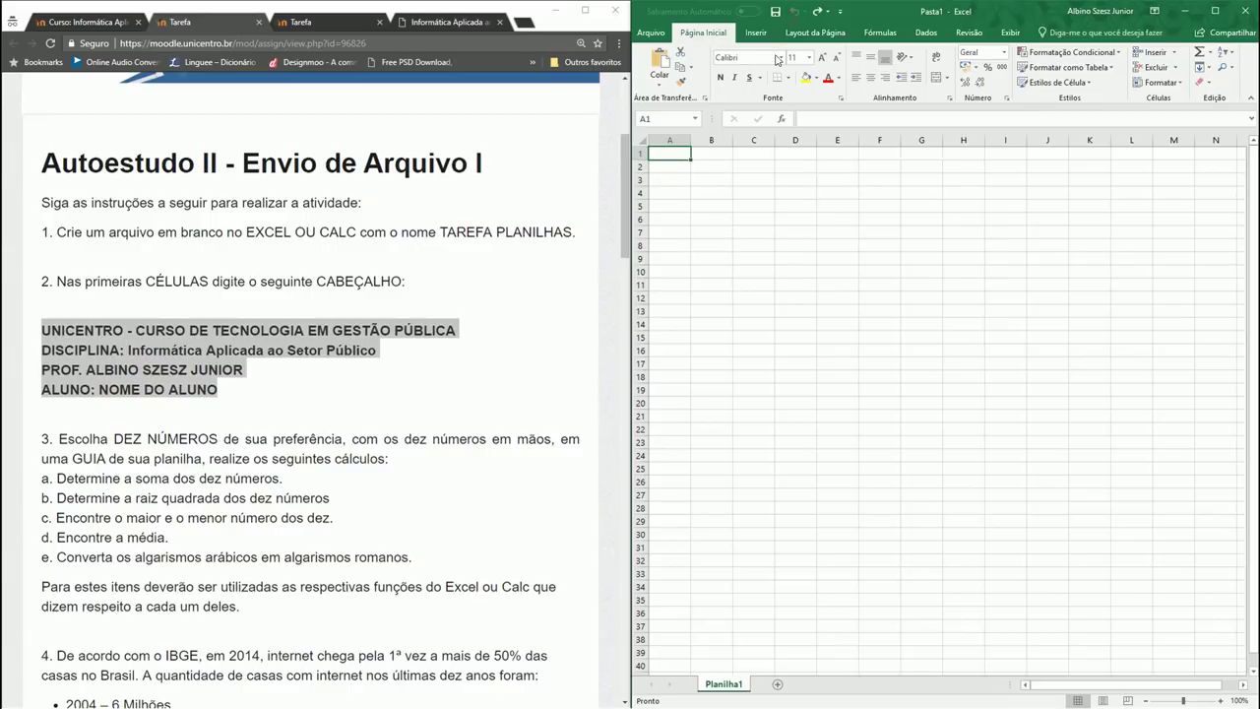
{"action": "left_click", "coordinate": [659, 84]}
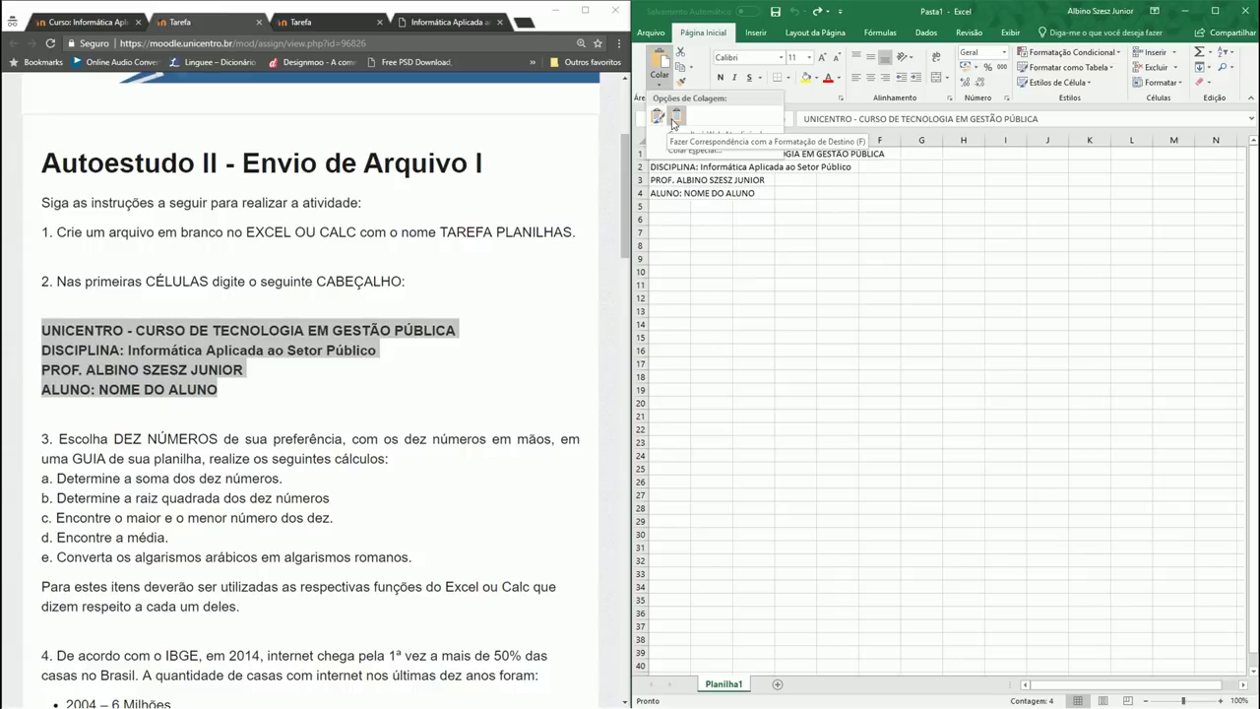
{"action": "left_click", "coordinate": [675, 119]}
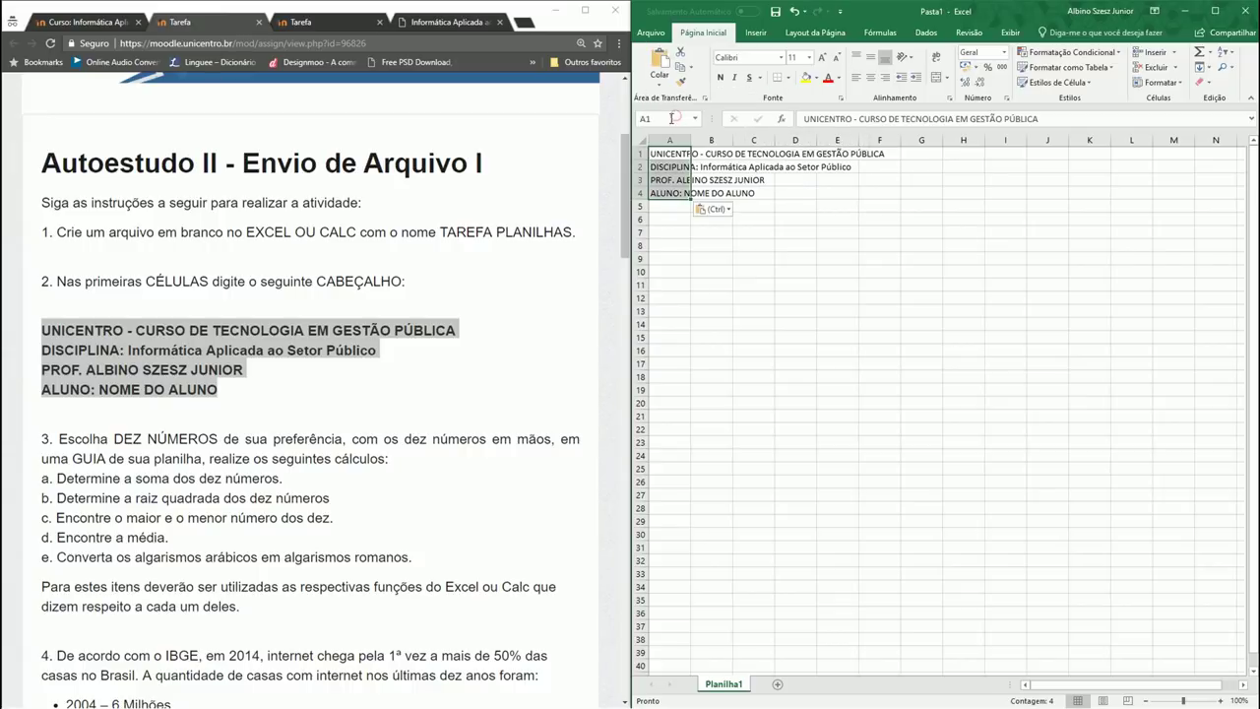
{"action": "left_click", "coordinate": [663, 246]}
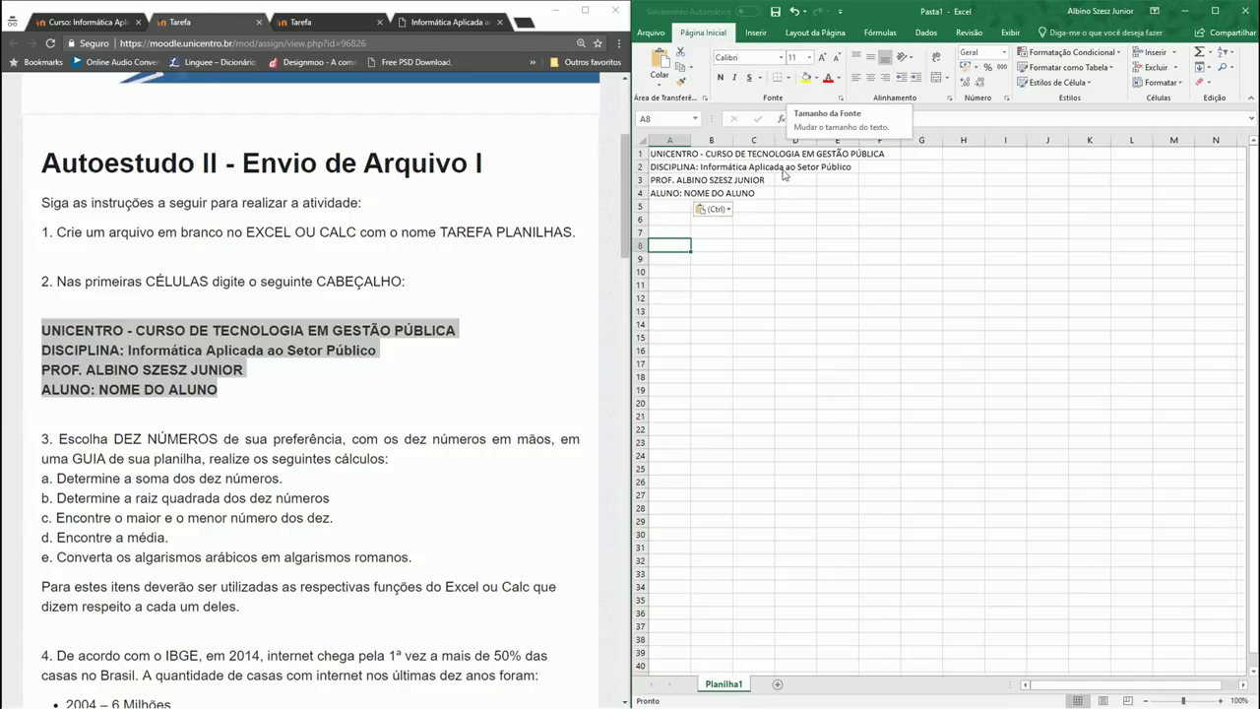
{"action": "left_click", "coordinate": [679, 205]}
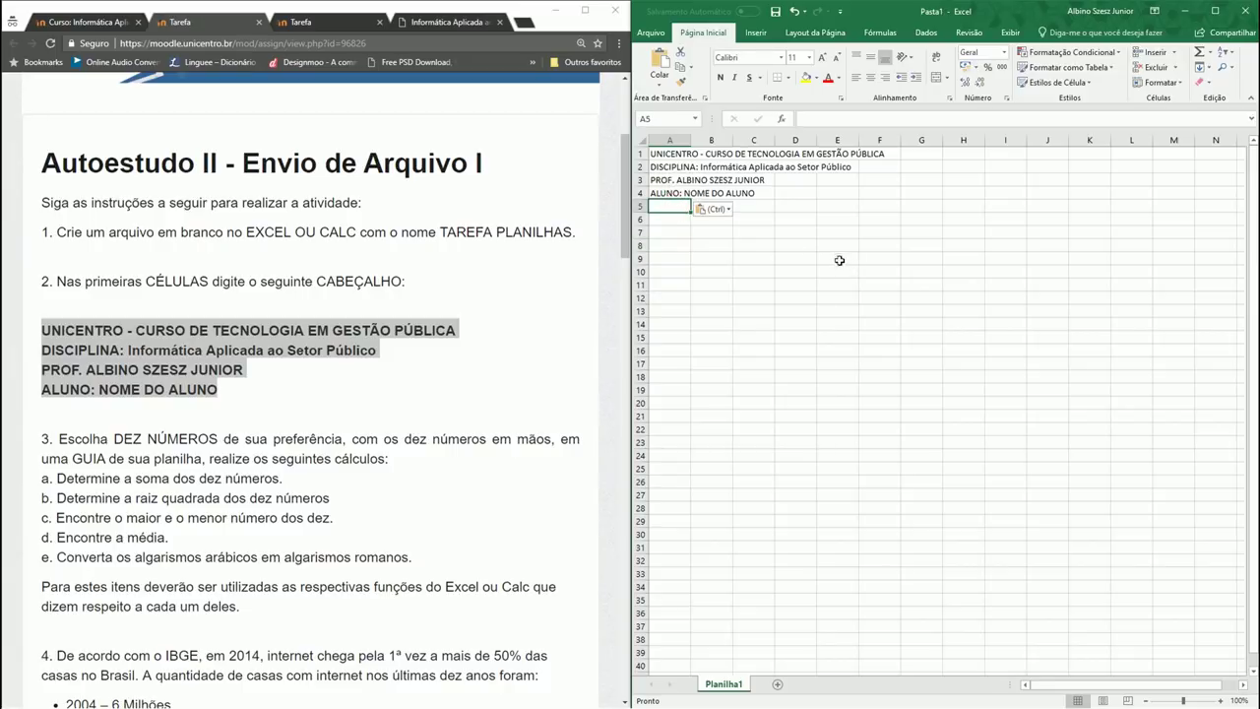
{"action": "key", "text": "ctrl+z"}
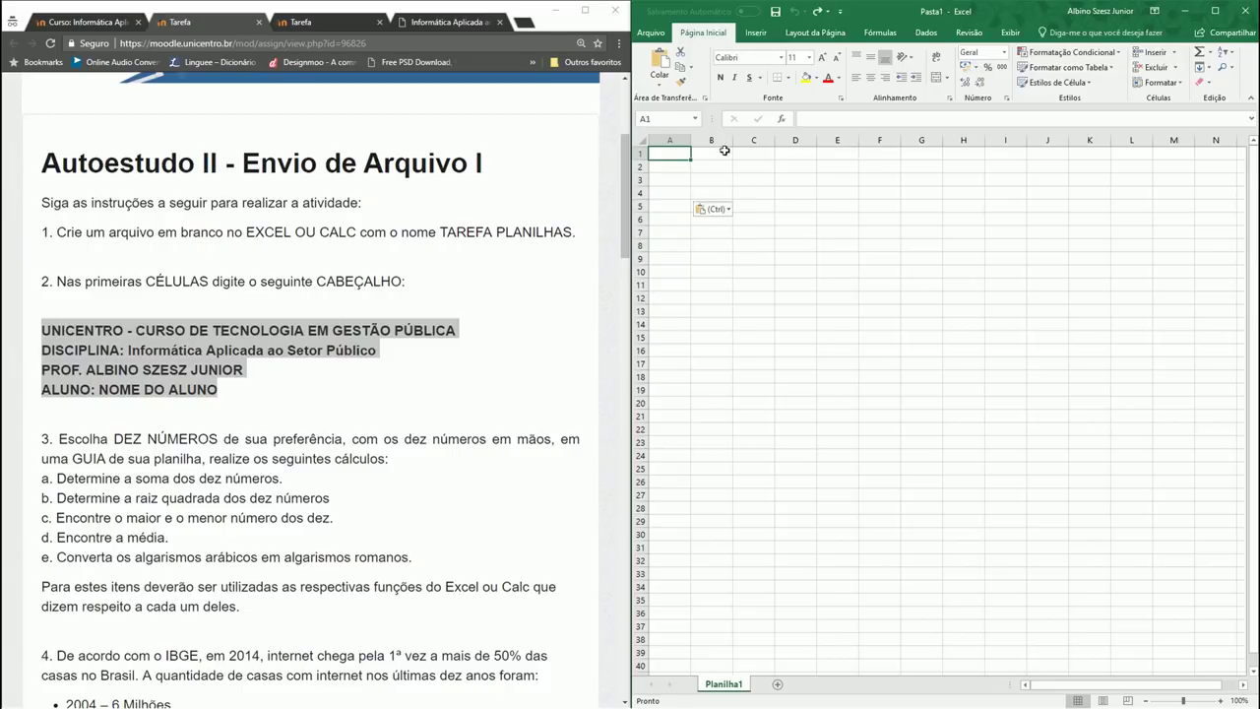
{"action": "key", "text": "ctrl+v"}
Step: Replace the NOME DO ALUNO placeholder in A4 with the student's name
{"action": "left_click", "coordinate": [704, 183]}
{"action": "left_click", "coordinate": [682, 193]}
{"action": "left_click", "coordinate": [678, 220]}
{"action": "left_click", "coordinate": [682, 193]}
{"action": "left_click_drag", "start_coordinate": [837, 119], "coordinate": [924, 119]}
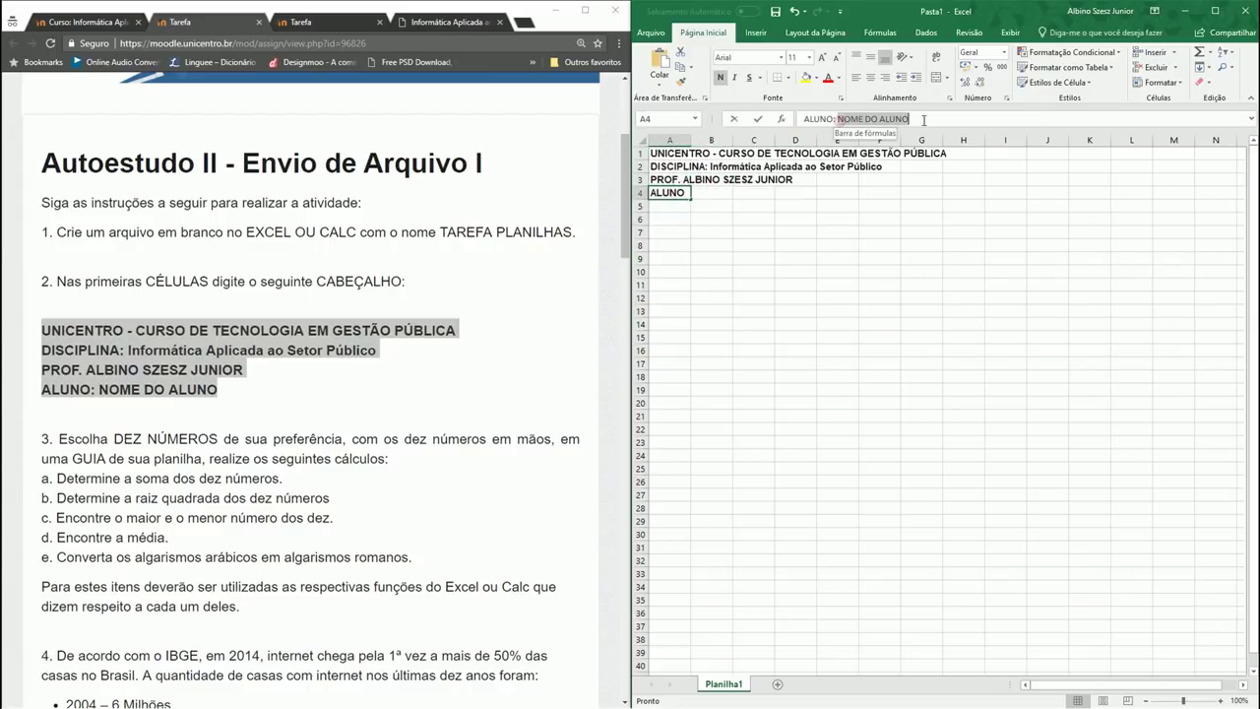
{"action": "type", "text": "ALUNO FULANO"}
{"action": "key", "text": "Return"}
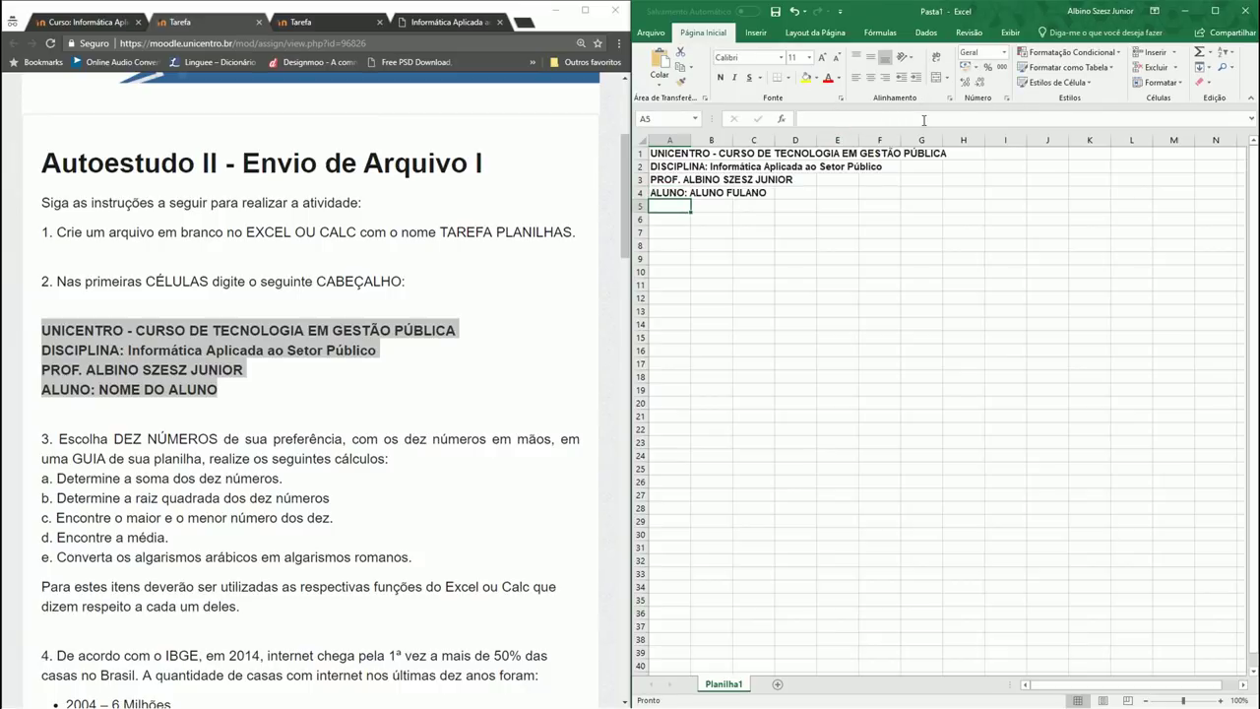
{"action": "left_click", "coordinate": [105, 390]}
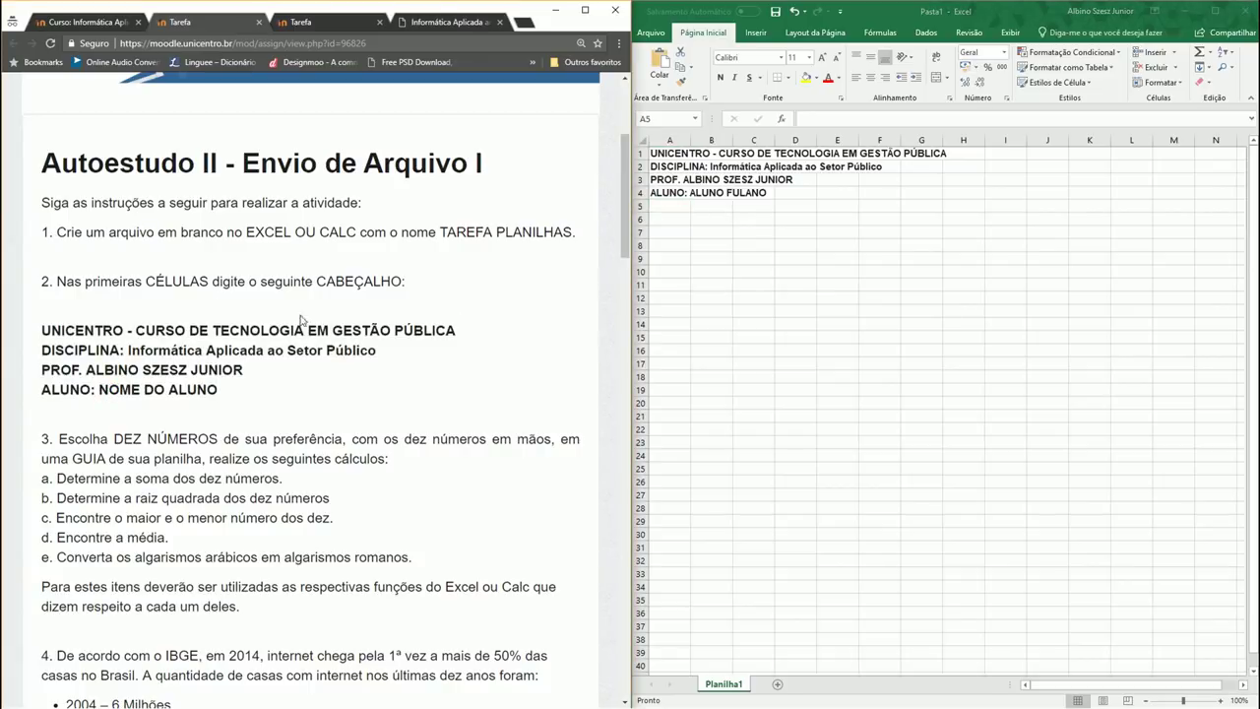
{"action": "scroll", "coordinate": [290, 301], "scroll_direction": "down", "scroll_amount": 2}
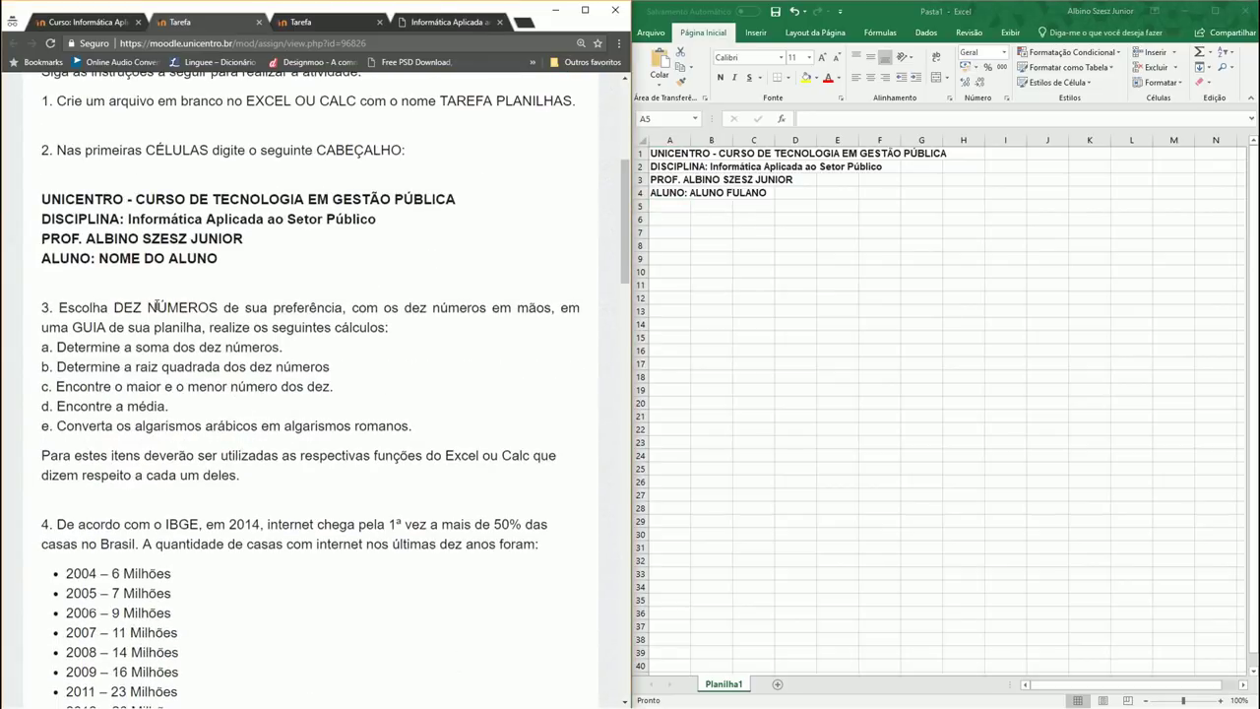
Step: Add a new sheet, Planilha2, then return to Planilha1 at cell A6
{"action": "scroll", "coordinate": [69, 323], "scroll_direction": "down", "scroll_amount": 2}
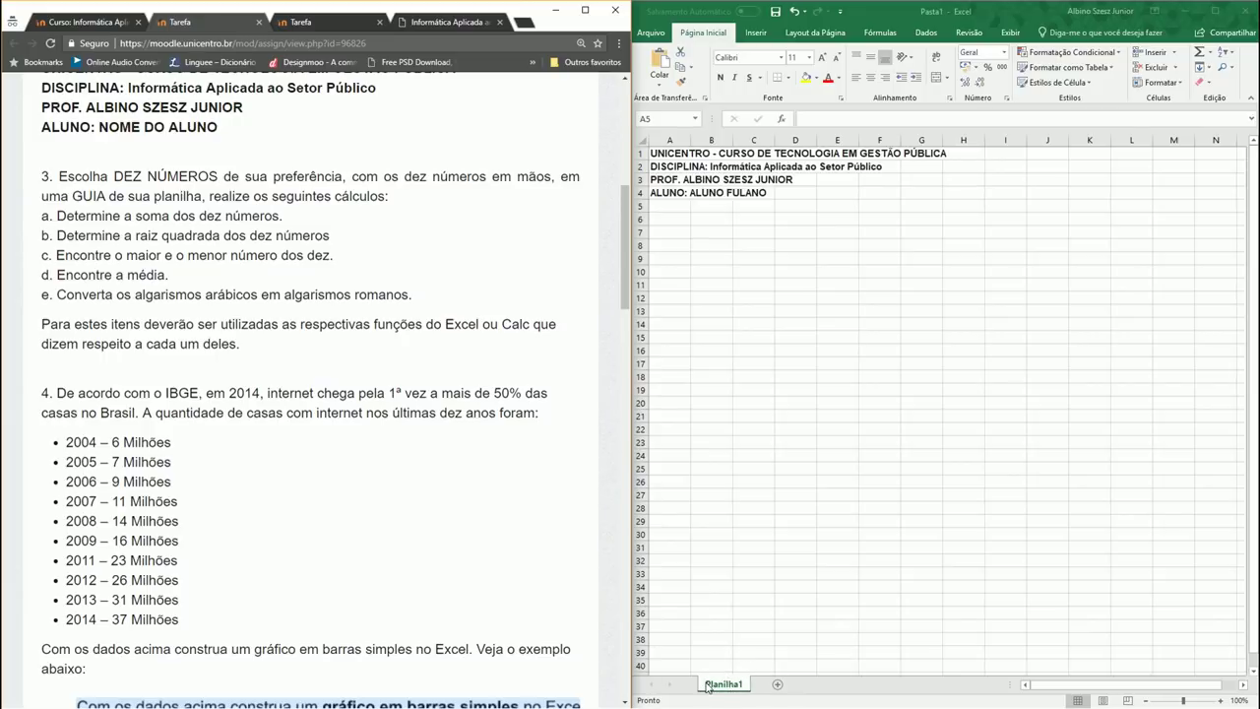
{"action": "left_click", "coordinate": [780, 686]}
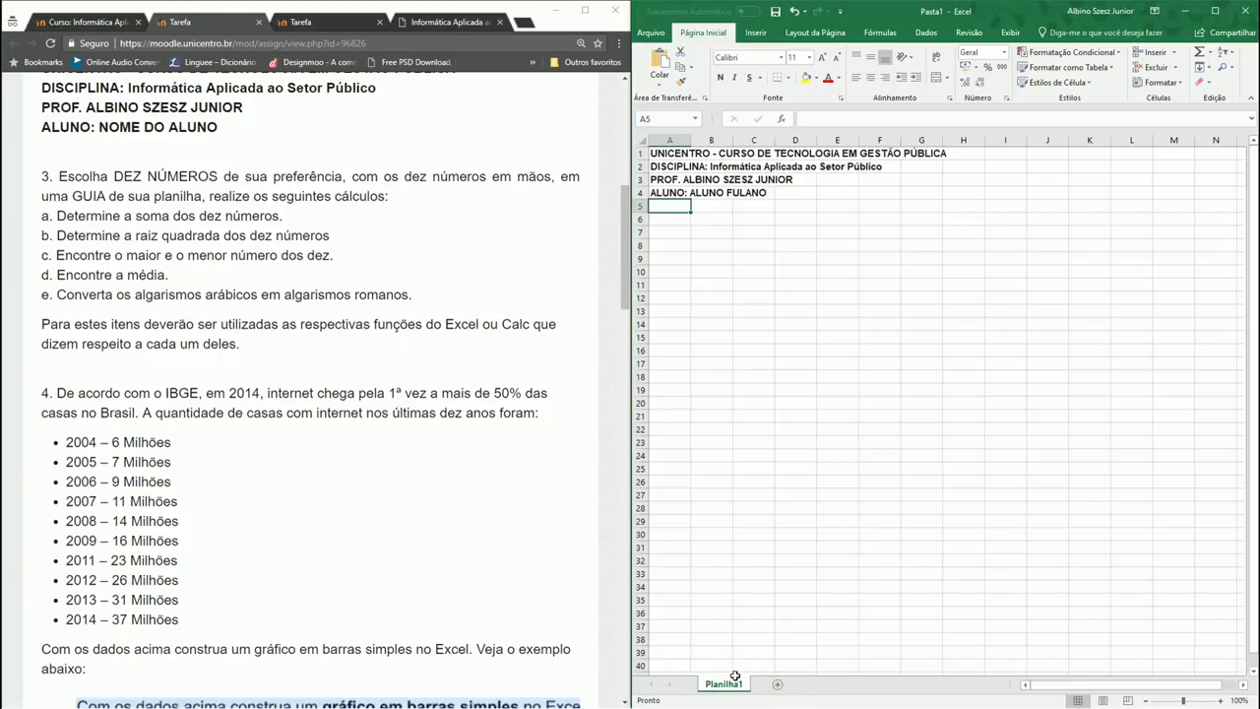
{"action": "left_click", "coordinate": [778, 684]}
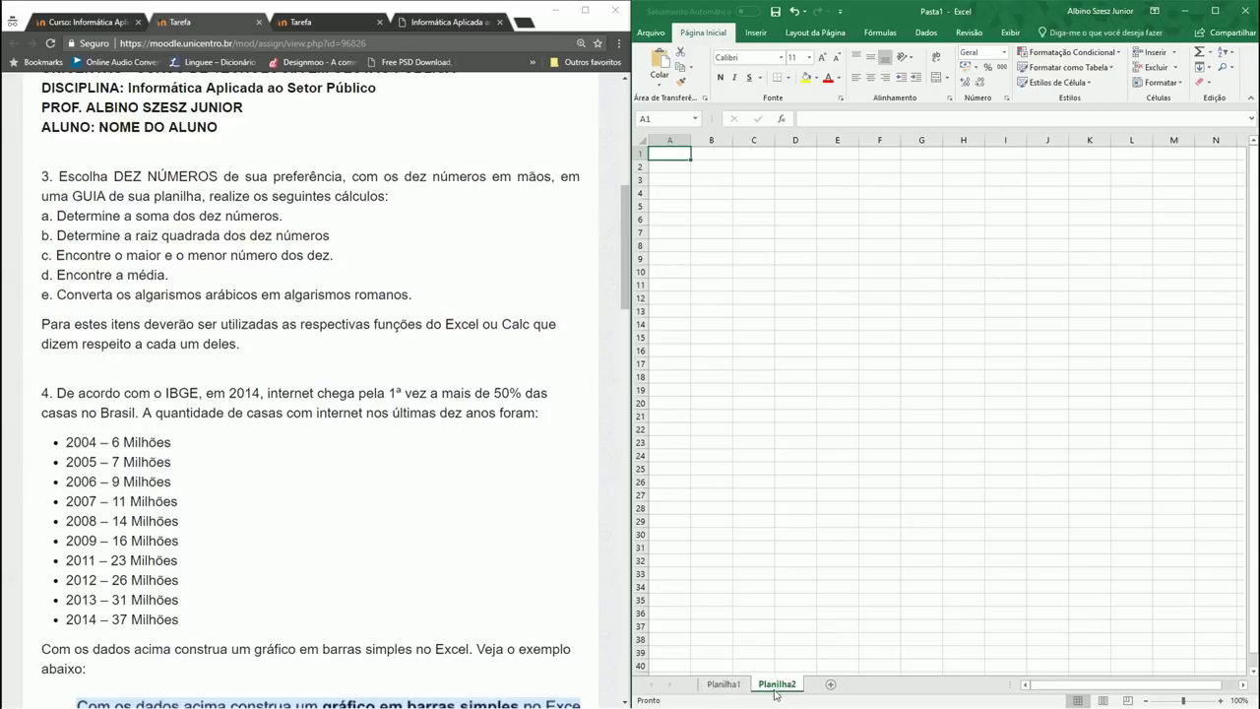
{"action": "left_click", "coordinate": [724, 685]}
{"action": "left_click", "coordinate": [663, 221]}
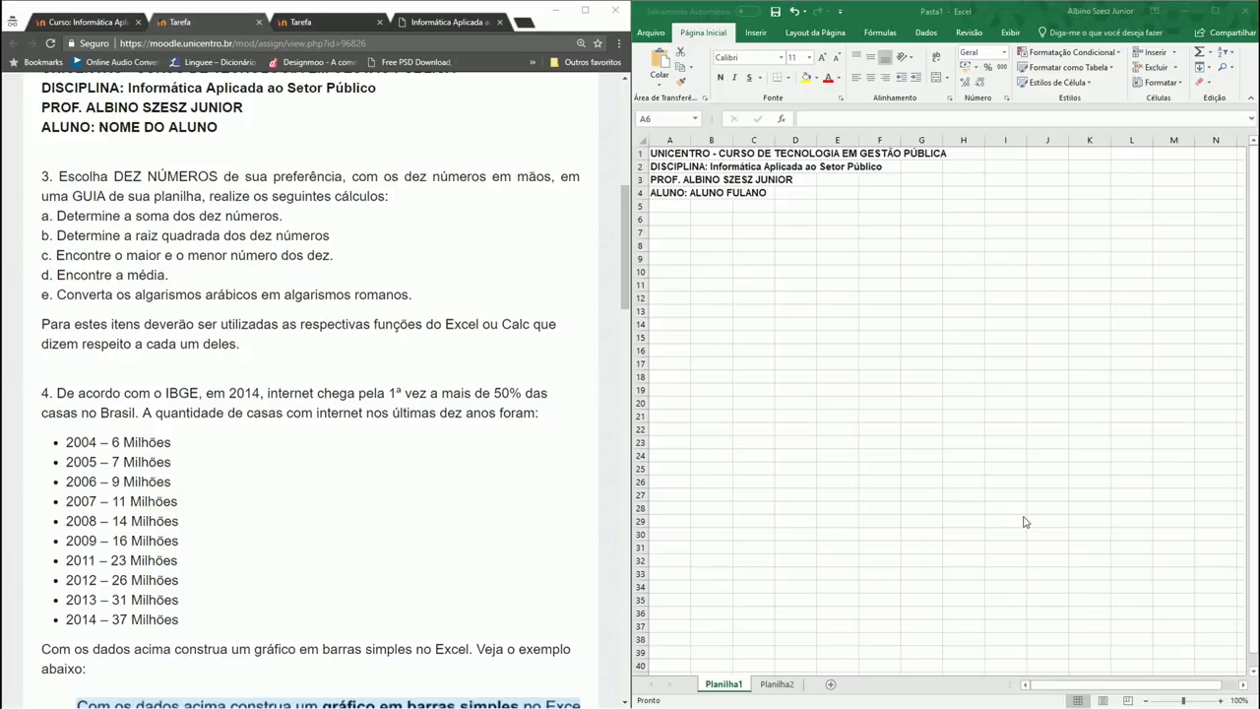
Step: Paste the NÚMEROS heading and ten numbers into B7:B17, autofit column B, and check their 447 sum
{"action": "left_click", "coordinate": [711, 232]}
{"action": "key", "text": "ctrl+v"}
{"action": "double_click", "coordinate": [732, 141]}
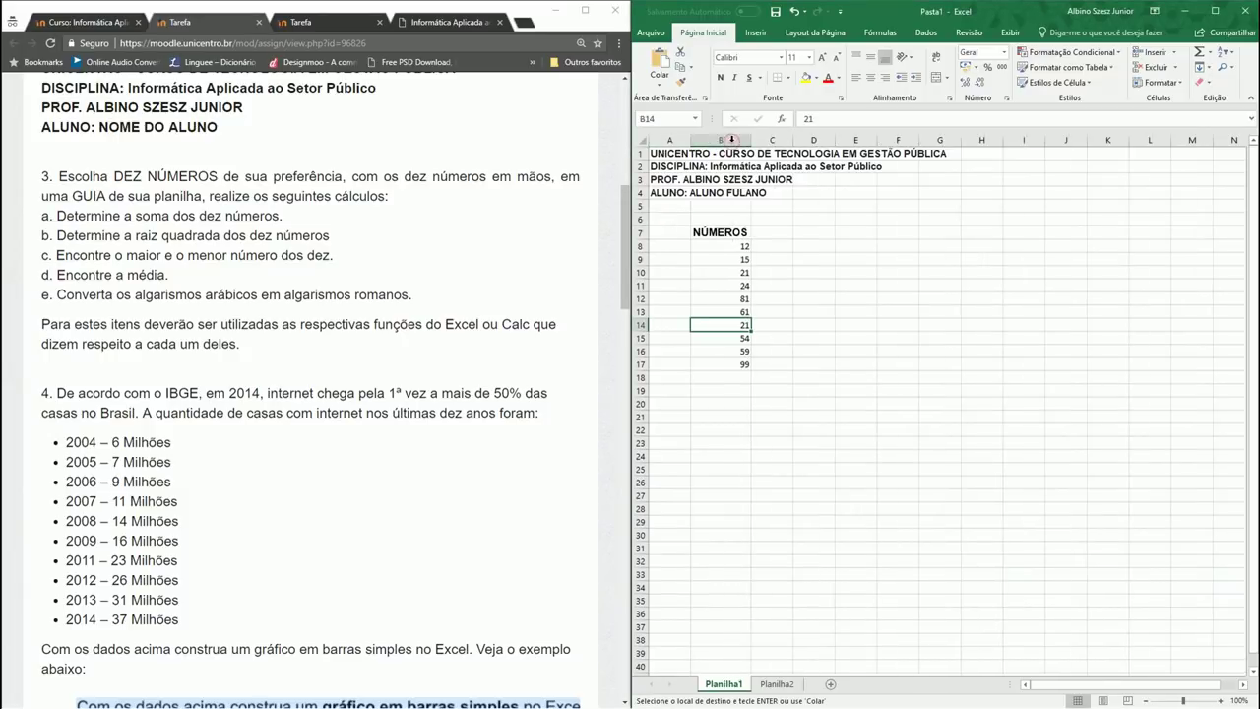
{"action": "left_click", "coordinate": [732, 299]}
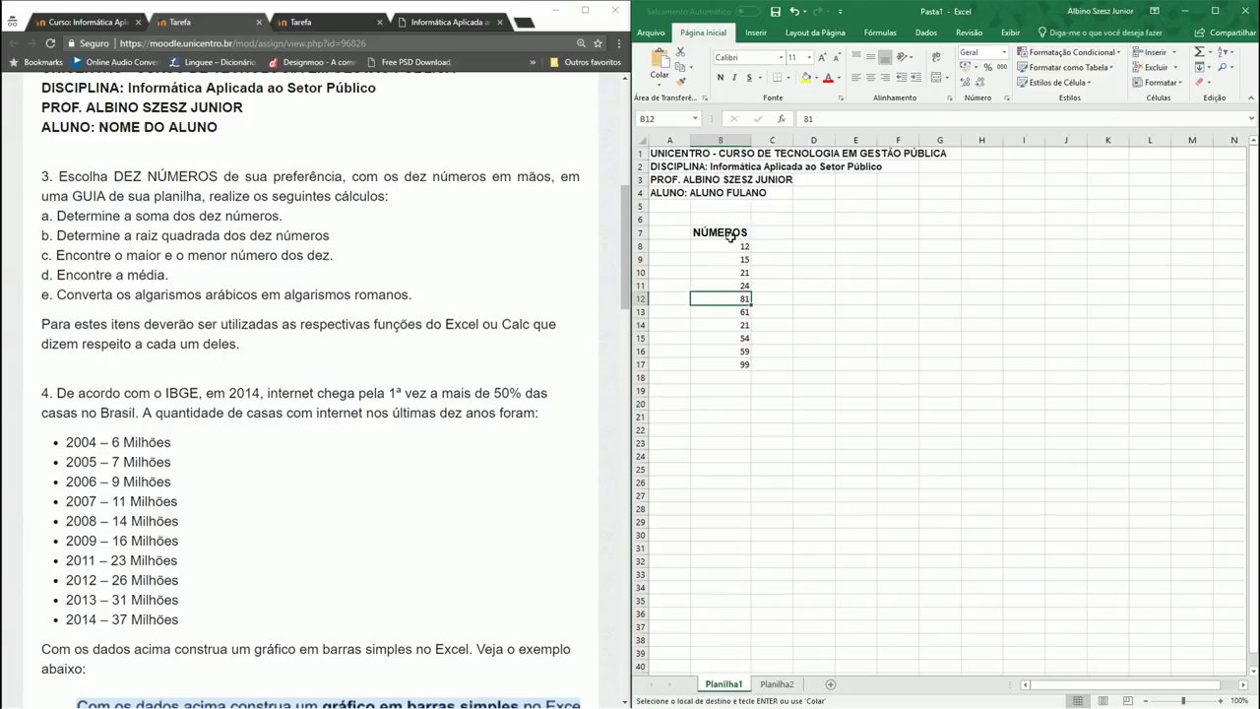
{"action": "left_click_drag", "start_coordinate": [732, 246], "coordinate": [732, 366]}
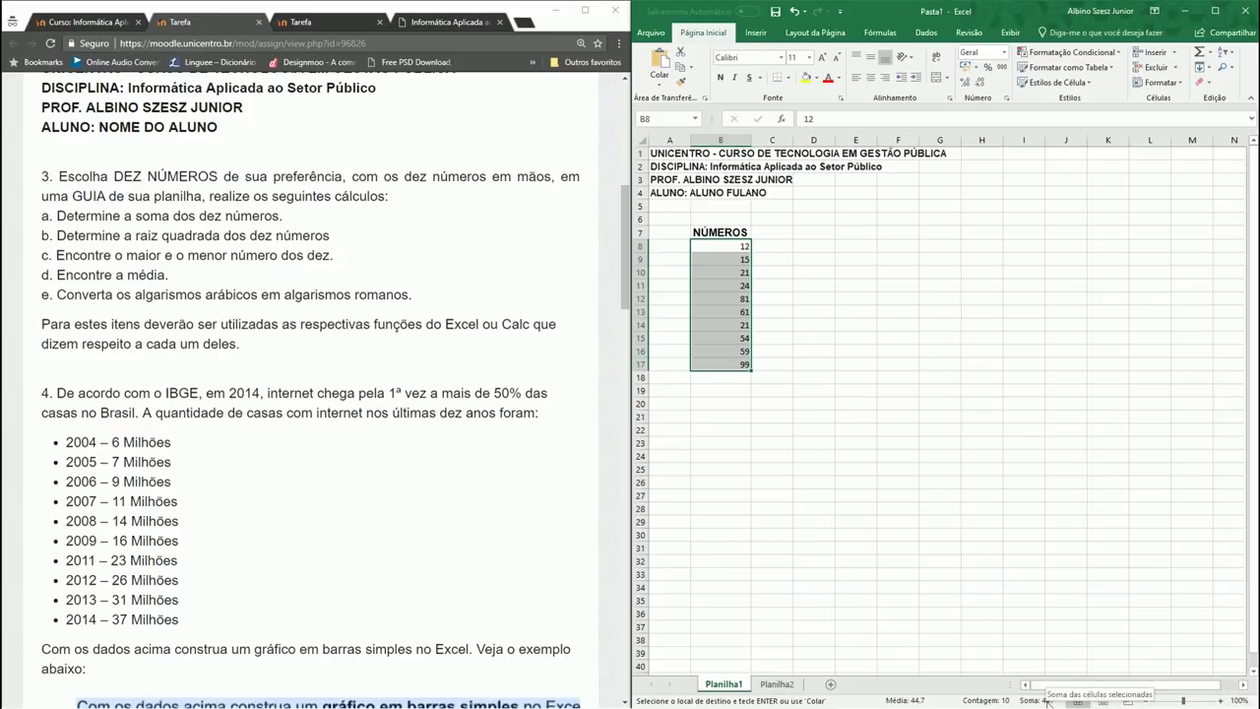
{"action": "left_click_drag", "start_coordinate": [728, 246], "coordinate": [733, 364]}
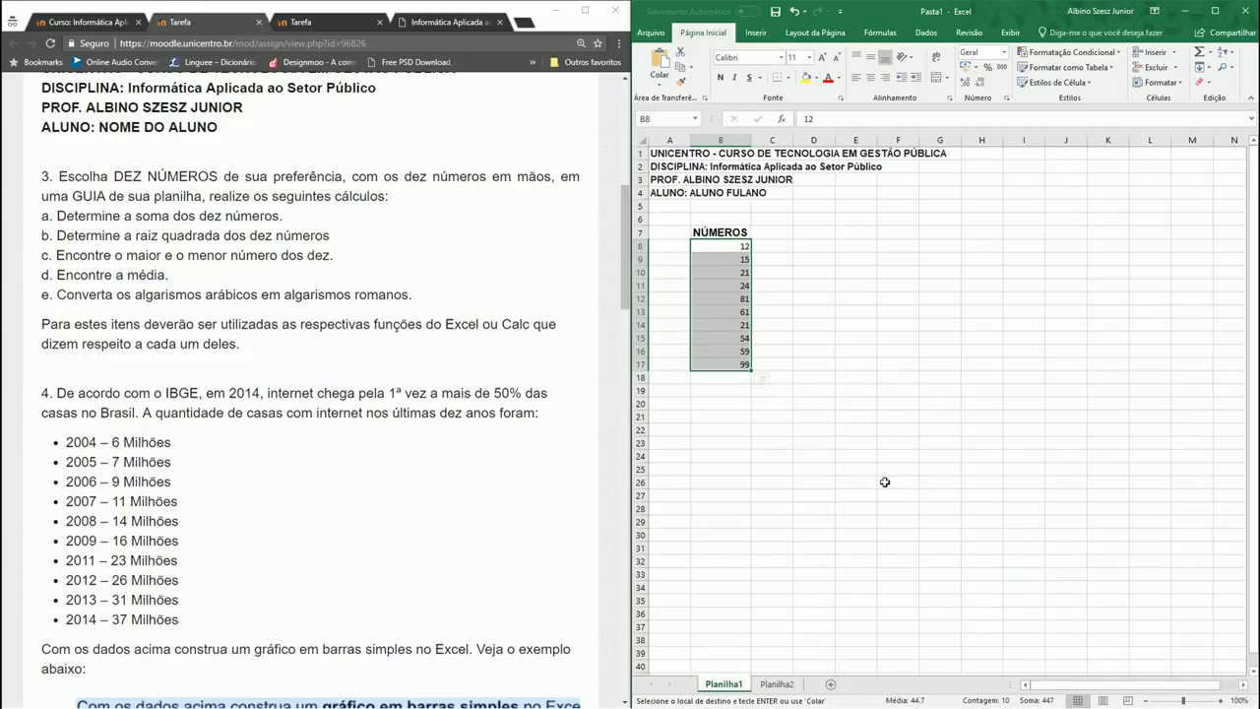
{"action": "left_click", "coordinate": [823, 300]}
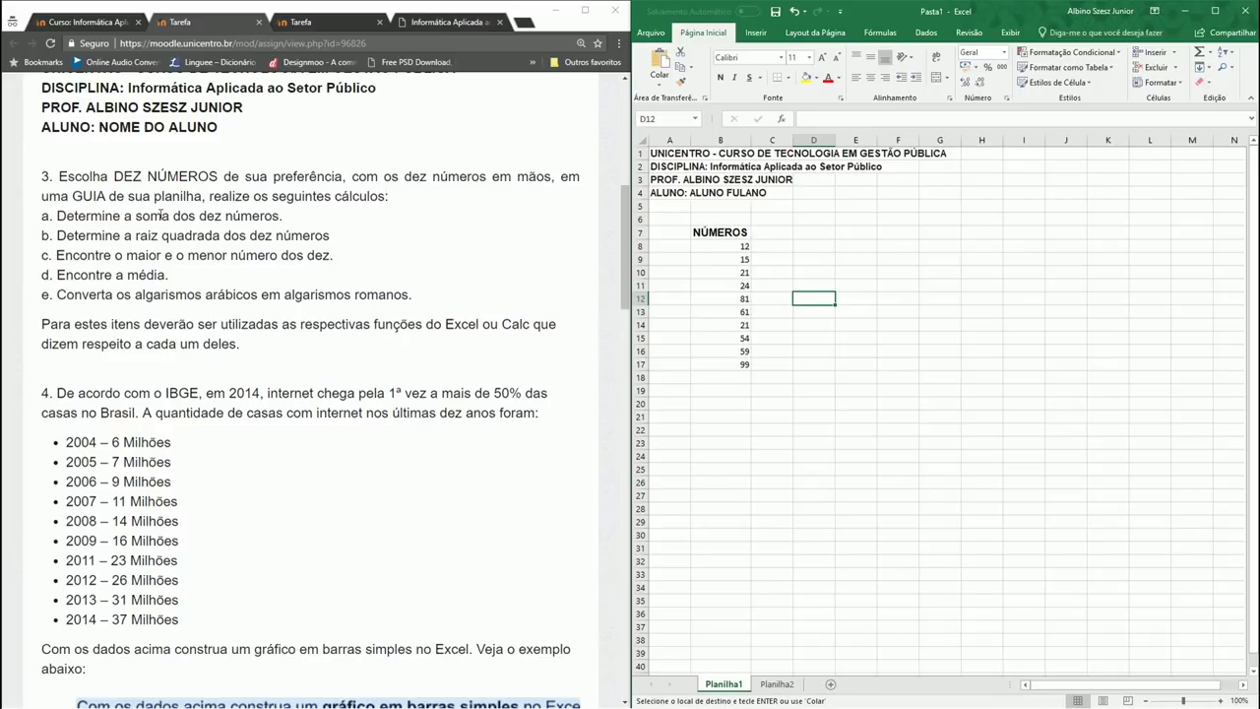
Step: Enter the label SOMA in A19 and =SOMA(B8:B17) in B19, giving 447
{"action": "left_click", "coordinate": [727, 375]}
{"action": "left_click", "coordinate": [667, 392]}
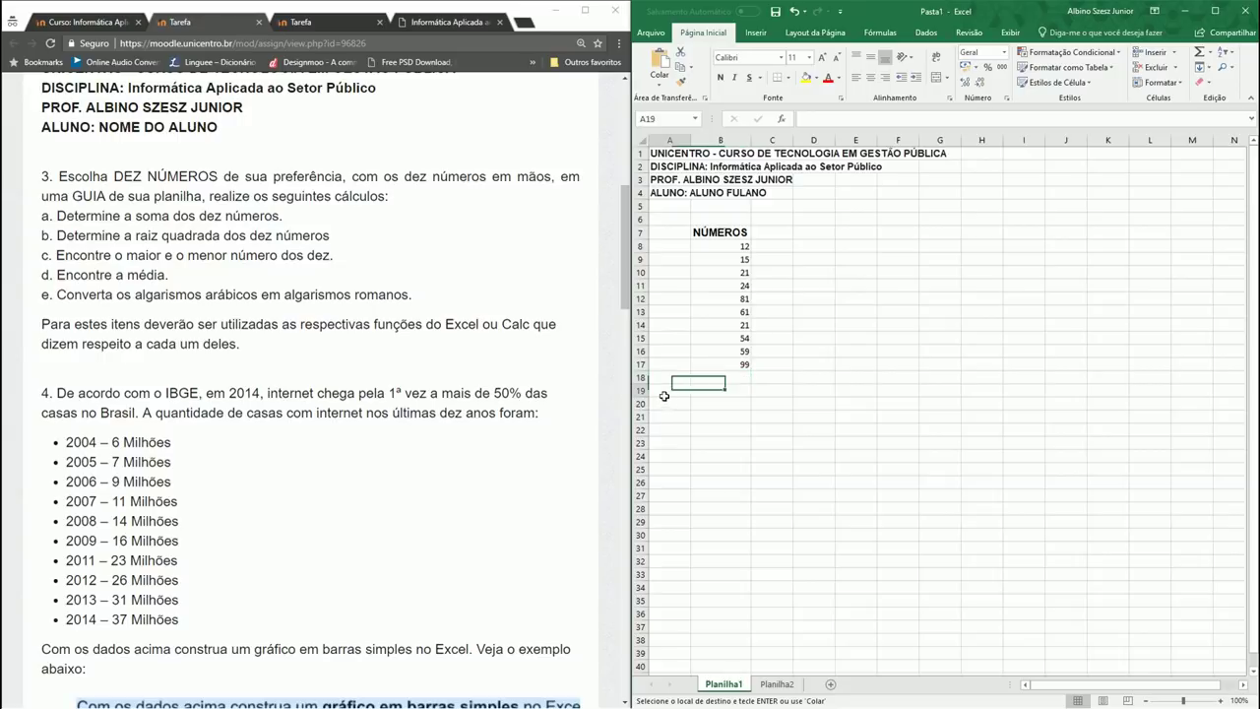
{"action": "type", "text": "SOMA"}
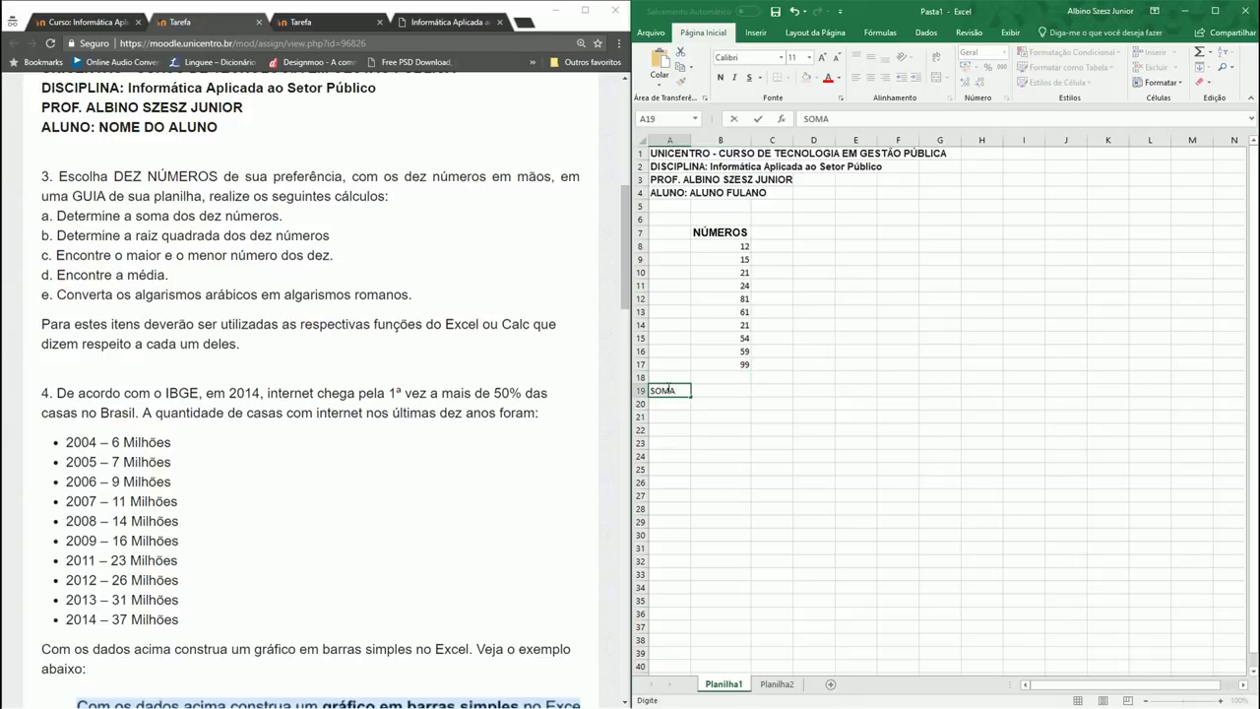
{"action": "key", "text": "Tab"}
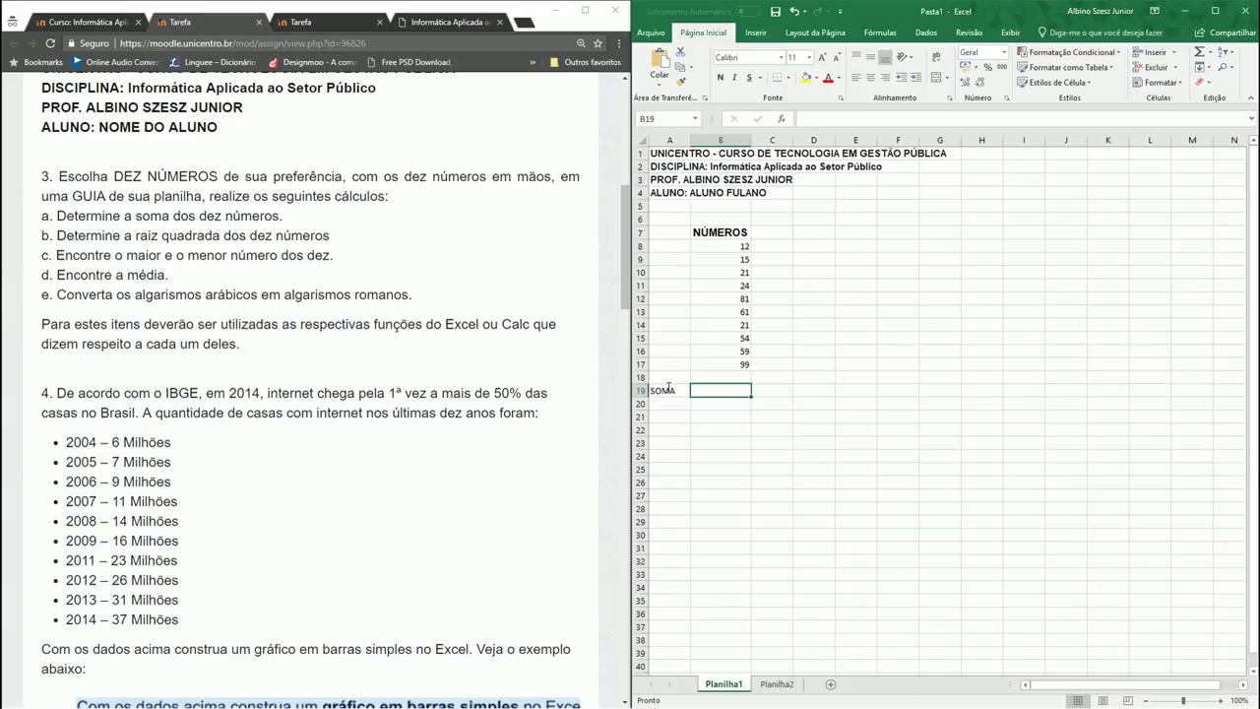
{"action": "type", "text": "="}
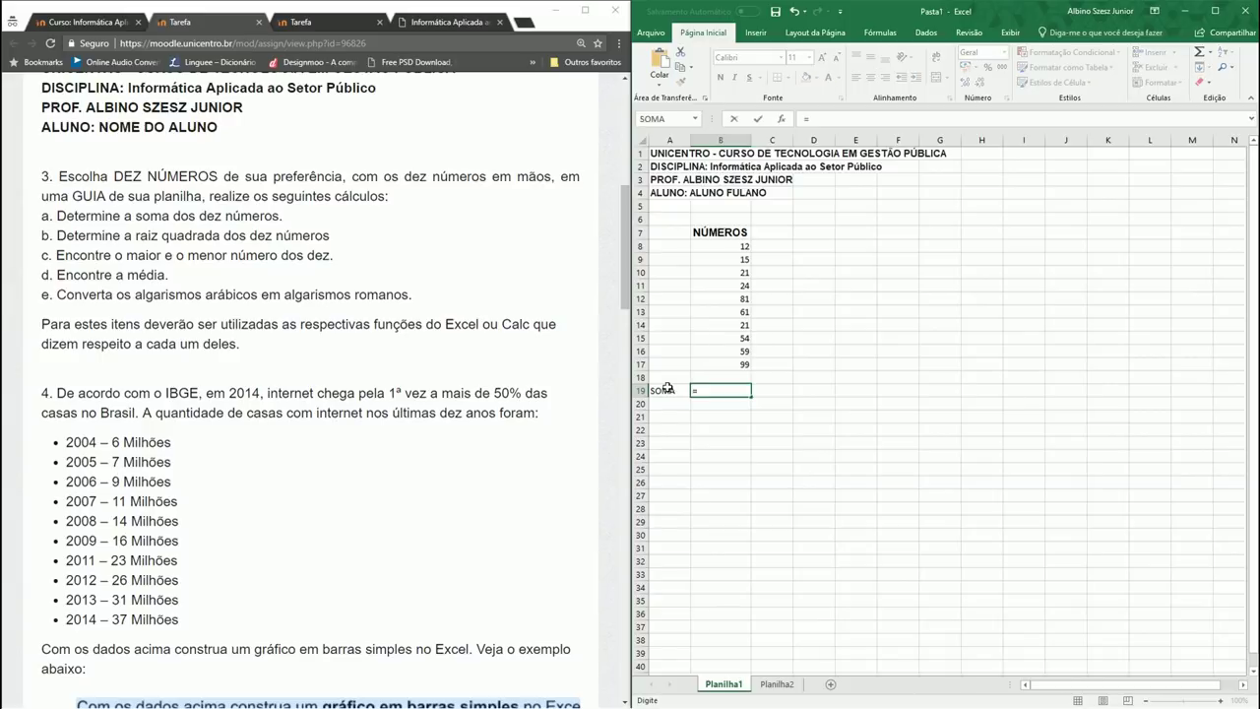
{"action": "type", "text": "SOM"}
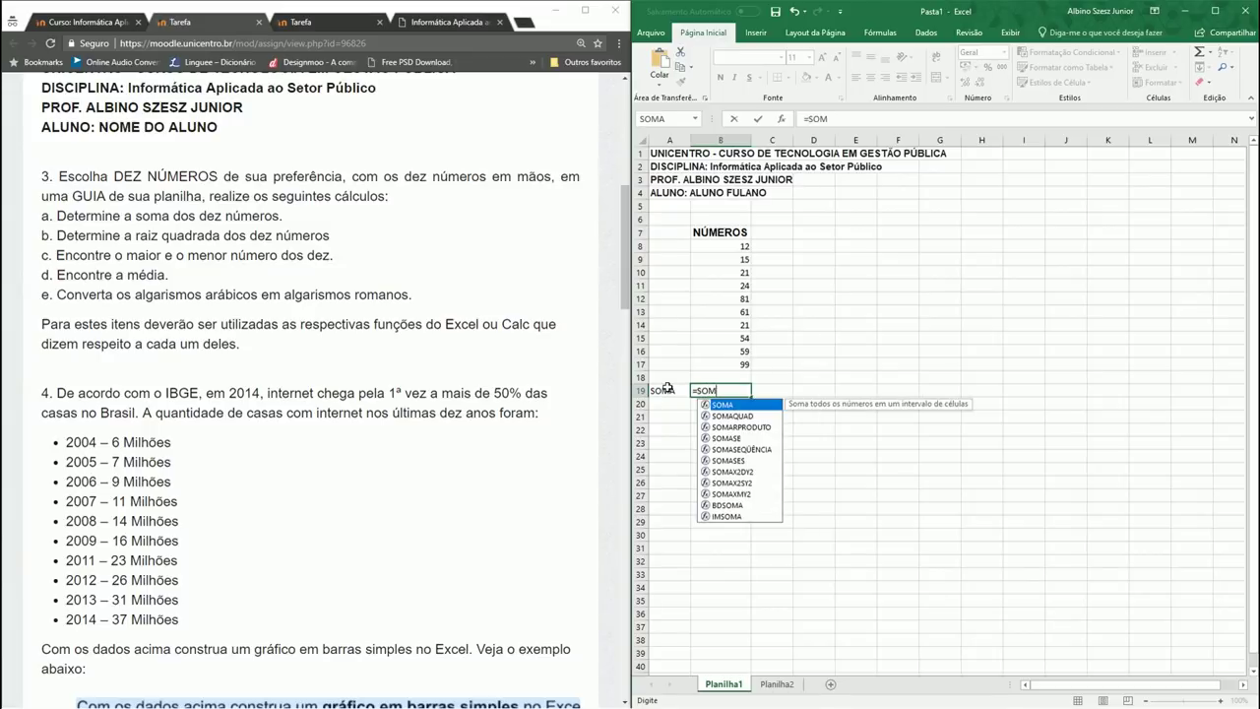
{"action": "double_click", "coordinate": [730, 405]}
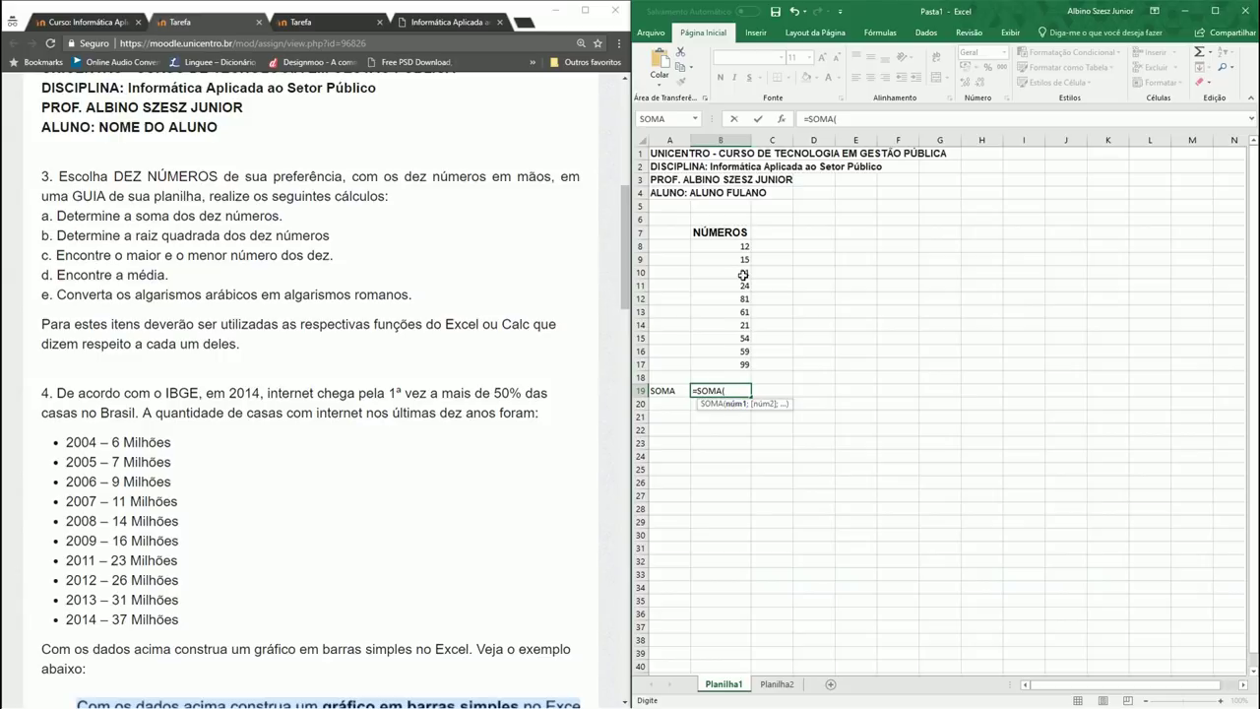
{"action": "left_click_drag", "start_coordinate": [738, 244], "coordinate": [737, 363]}
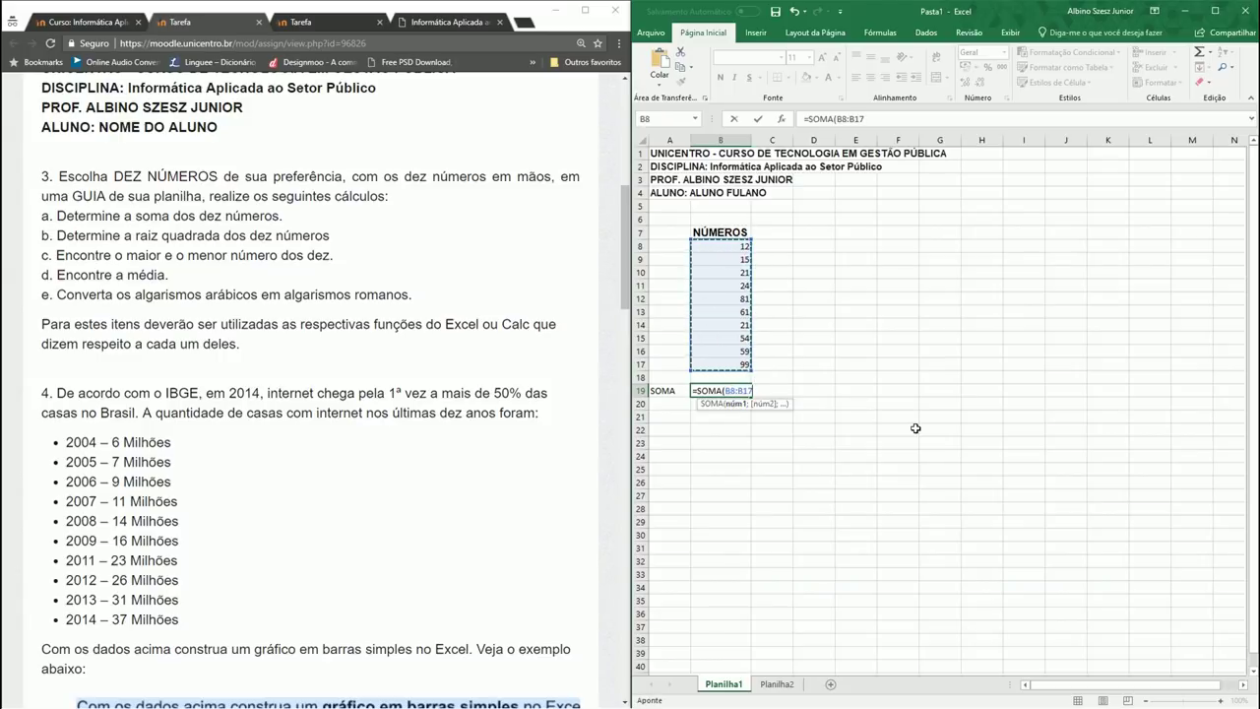
{"action": "key", "text": "Return"}
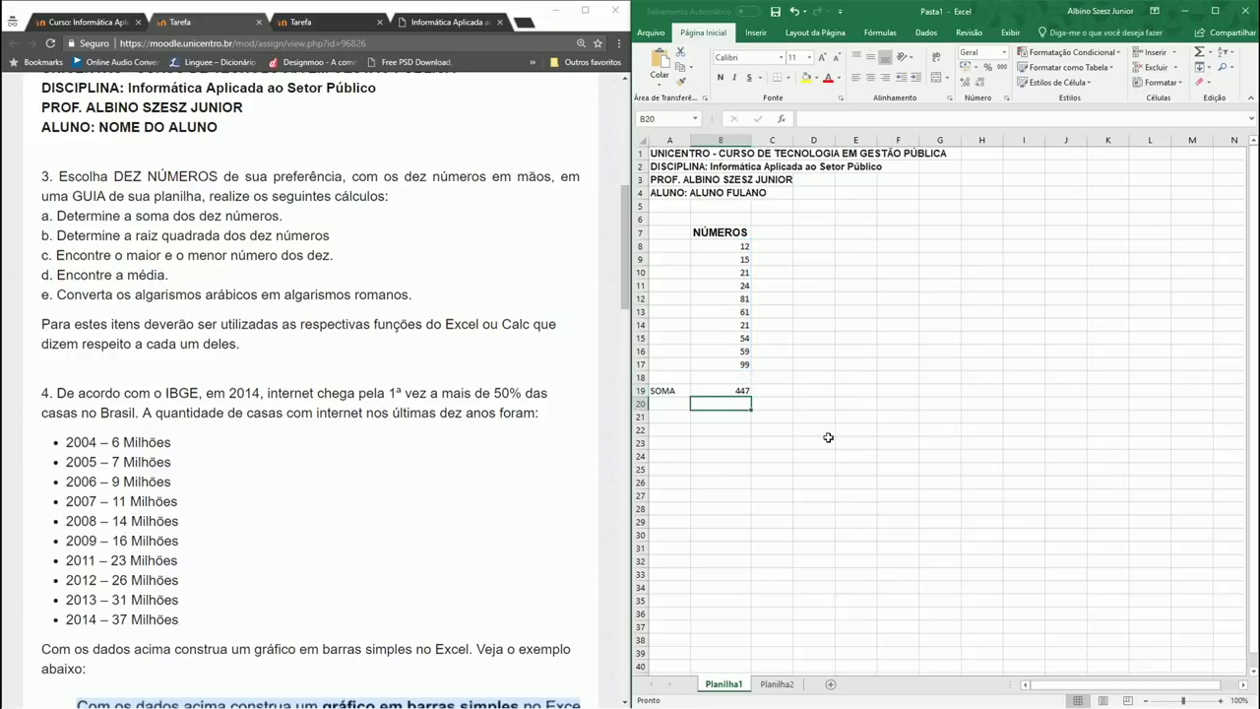
{"action": "left_click", "coordinate": [729, 390]}
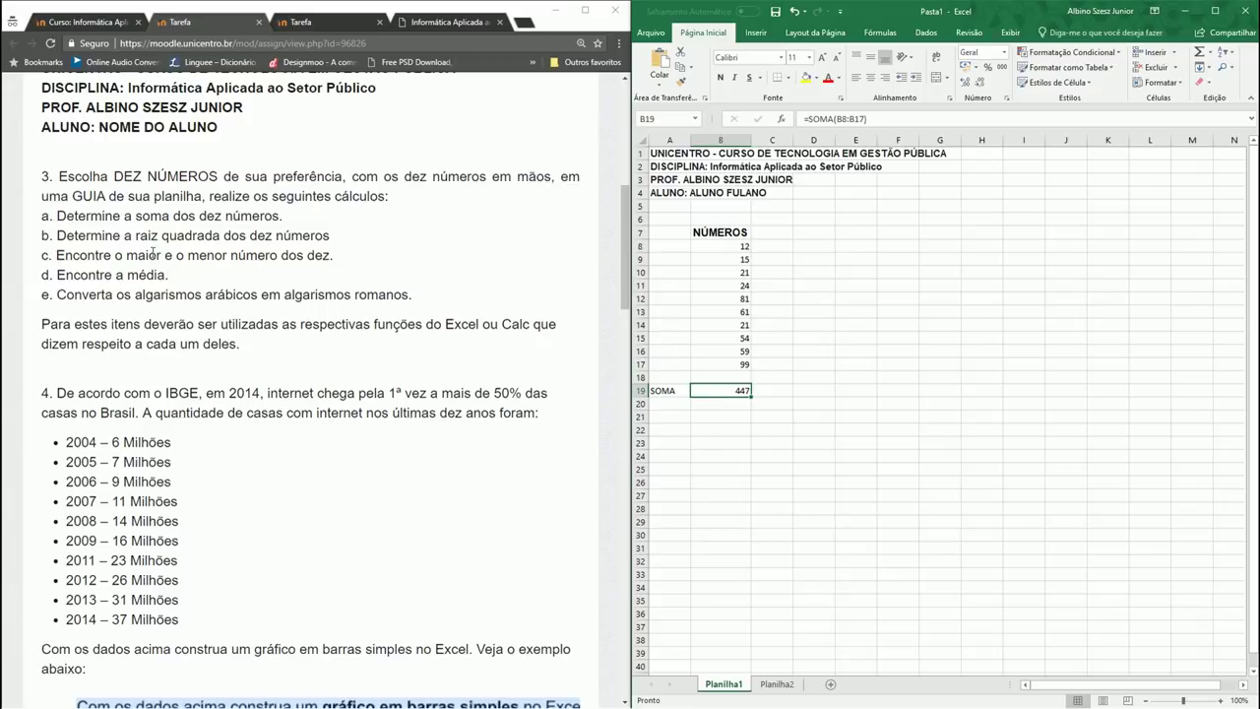
Step: Type the RAIZ QUADRADA heading in C7 and autofit column C
{"action": "left_click", "coordinate": [774, 232]}
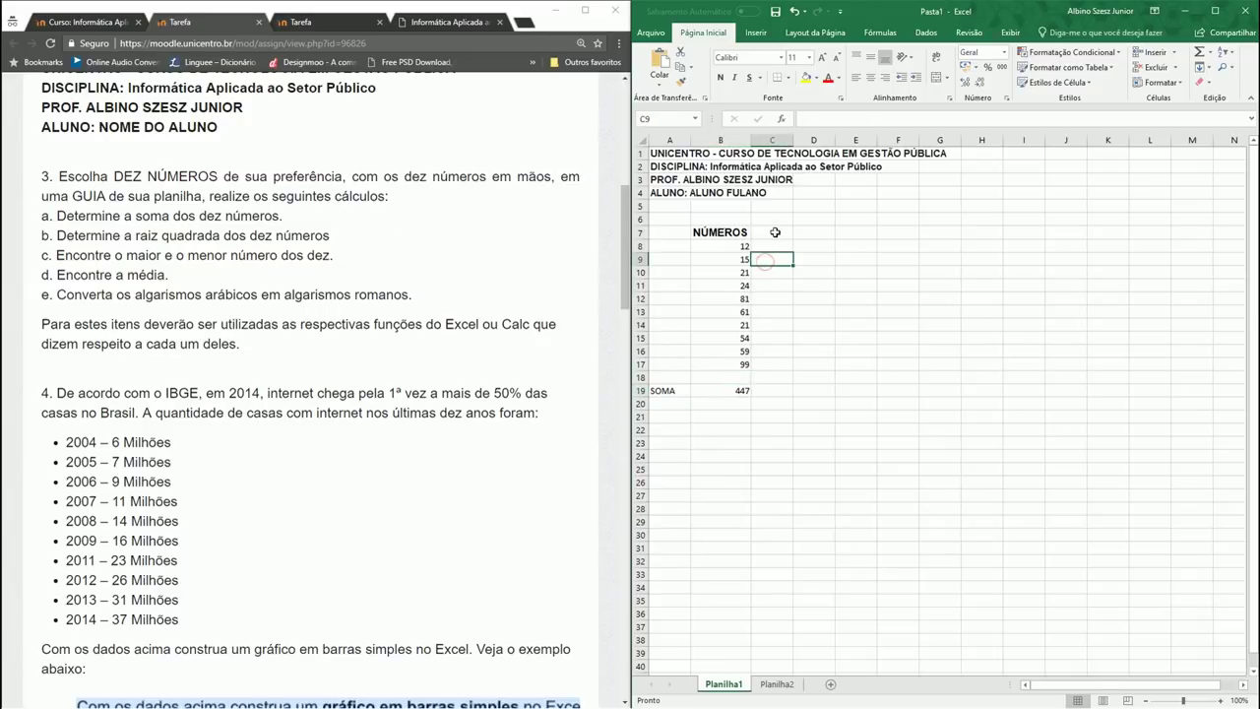
{"action": "type", "text": "RA"}
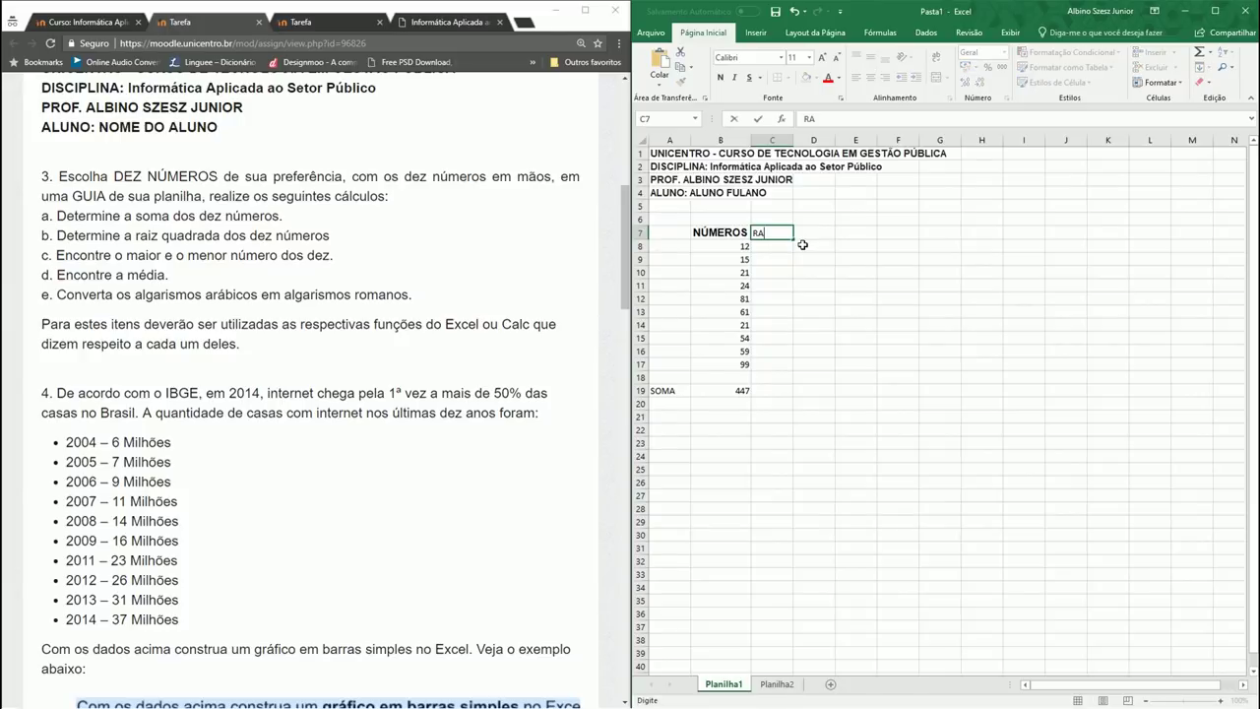
{"action": "type", "text": "IZ QUADRADA"}
{"action": "key", "text": "Return"}
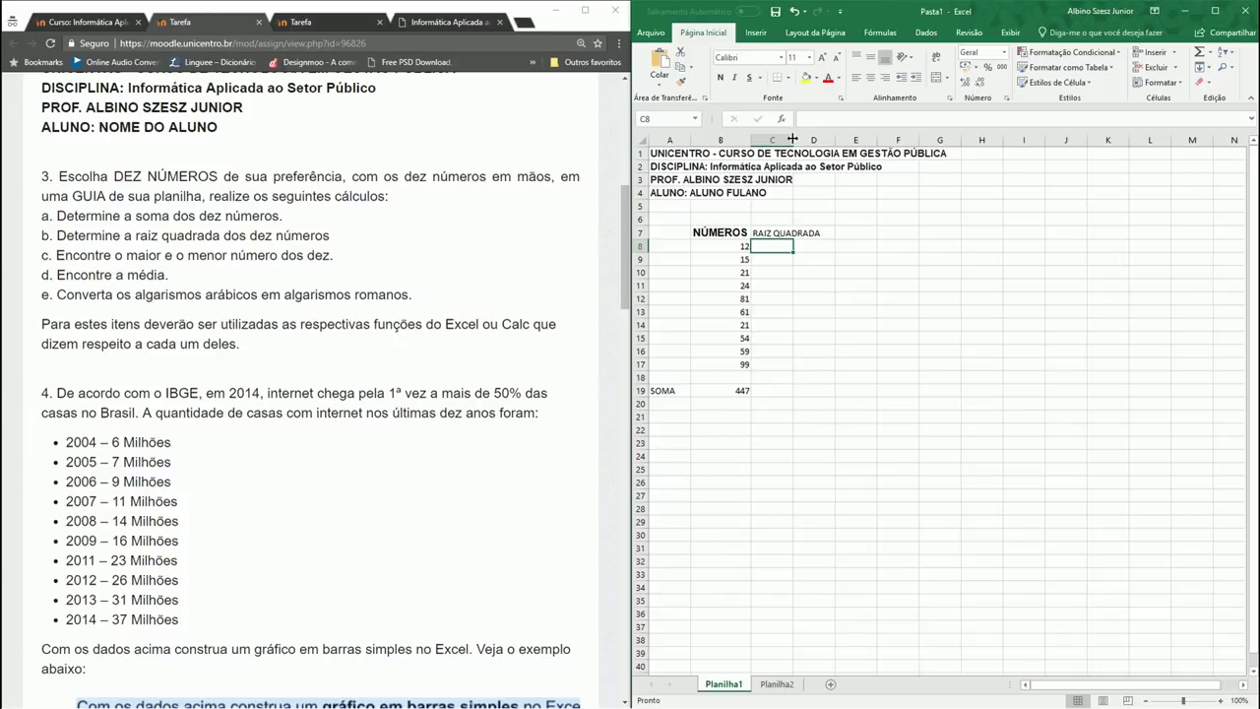
{"action": "double_click", "coordinate": [793, 140]}
{"action": "left_click", "coordinate": [793, 140]}
{"action": "left_click", "coordinate": [774, 246]}
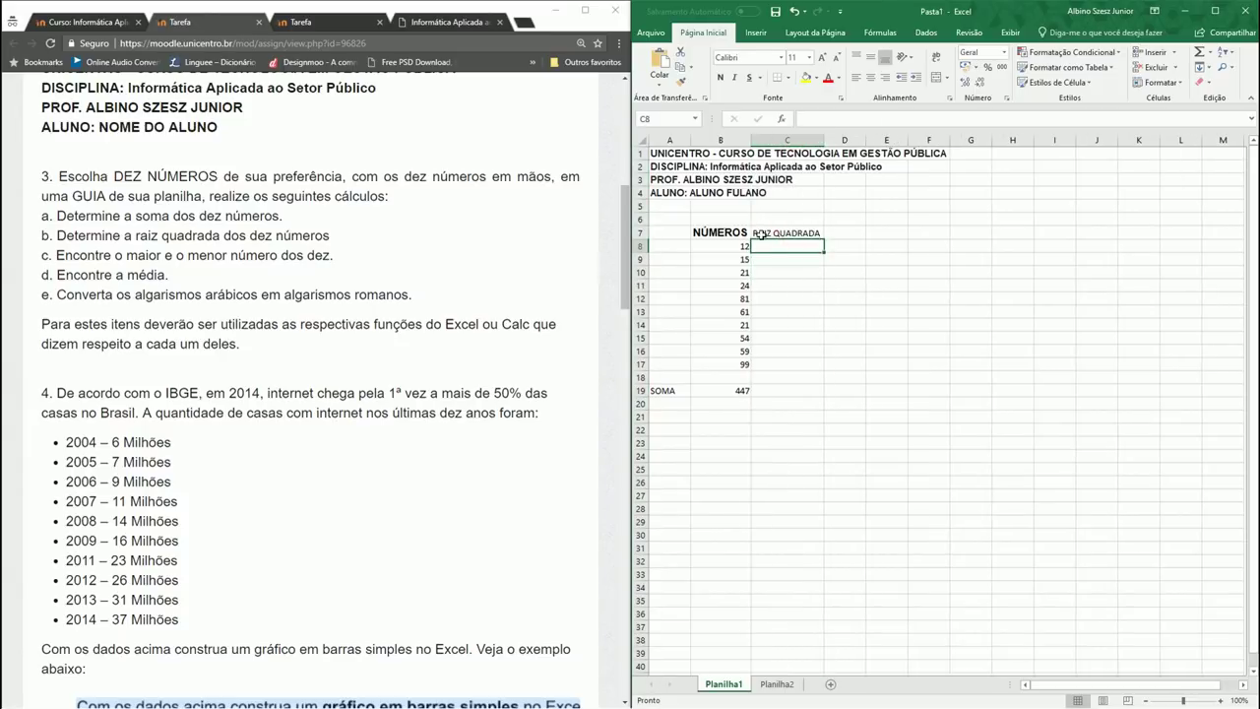
Step: Make the RAIZ QUADRADA heading bold Arial and widen column C to fit it
{"action": "left_click", "coordinate": [794, 240]}
{"action": "left_click", "coordinate": [727, 230]}
{"action": "left_click", "coordinate": [765, 237]}
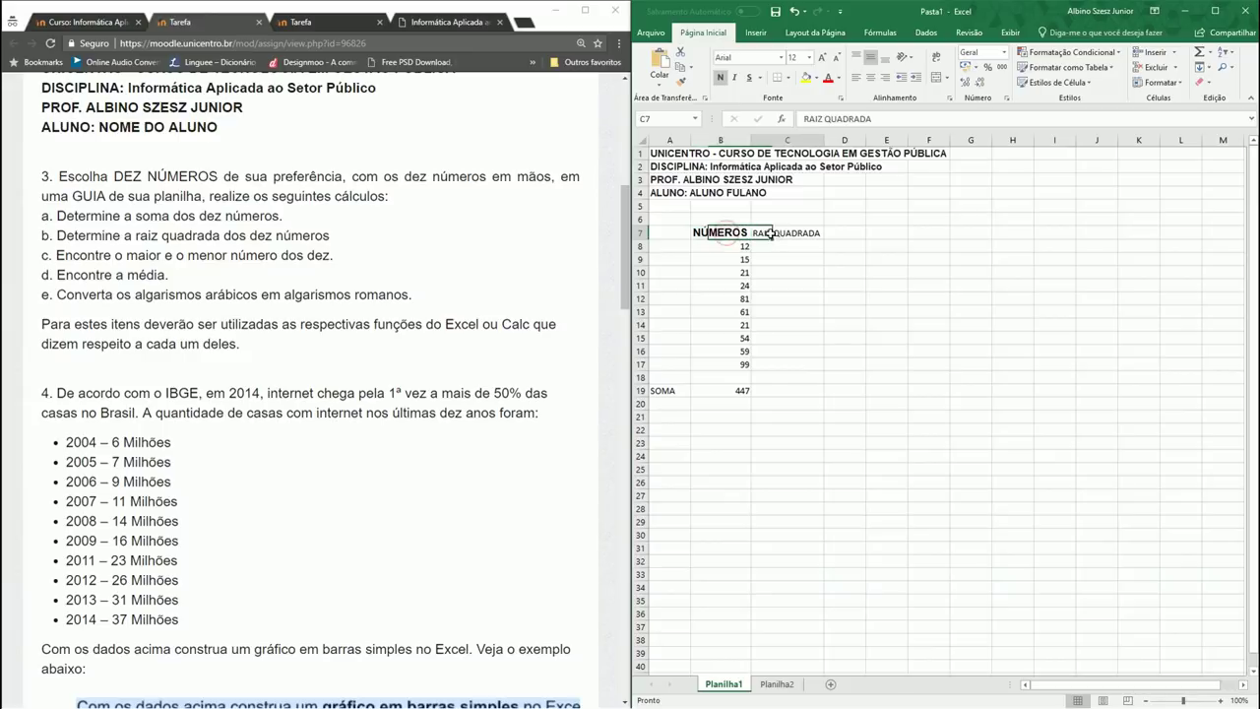
{"action": "key", "text": "ctrl+n"}
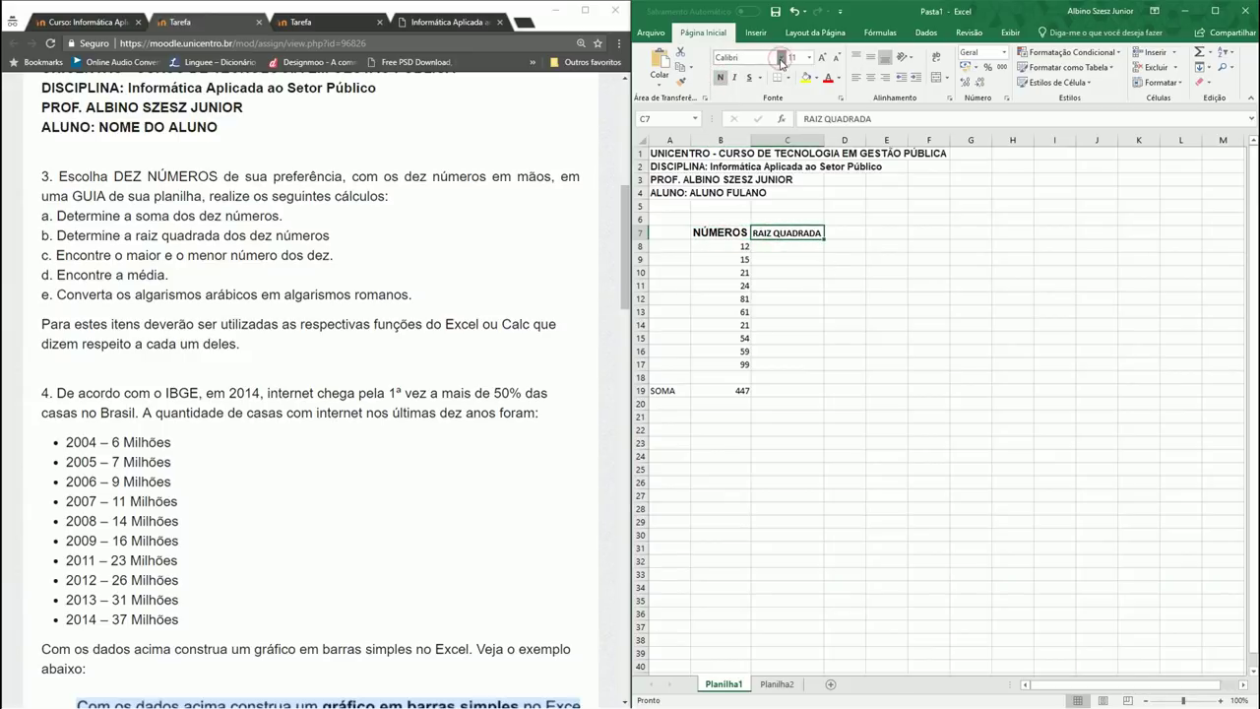
{"action": "left_click", "coordinate": [782, 57]}
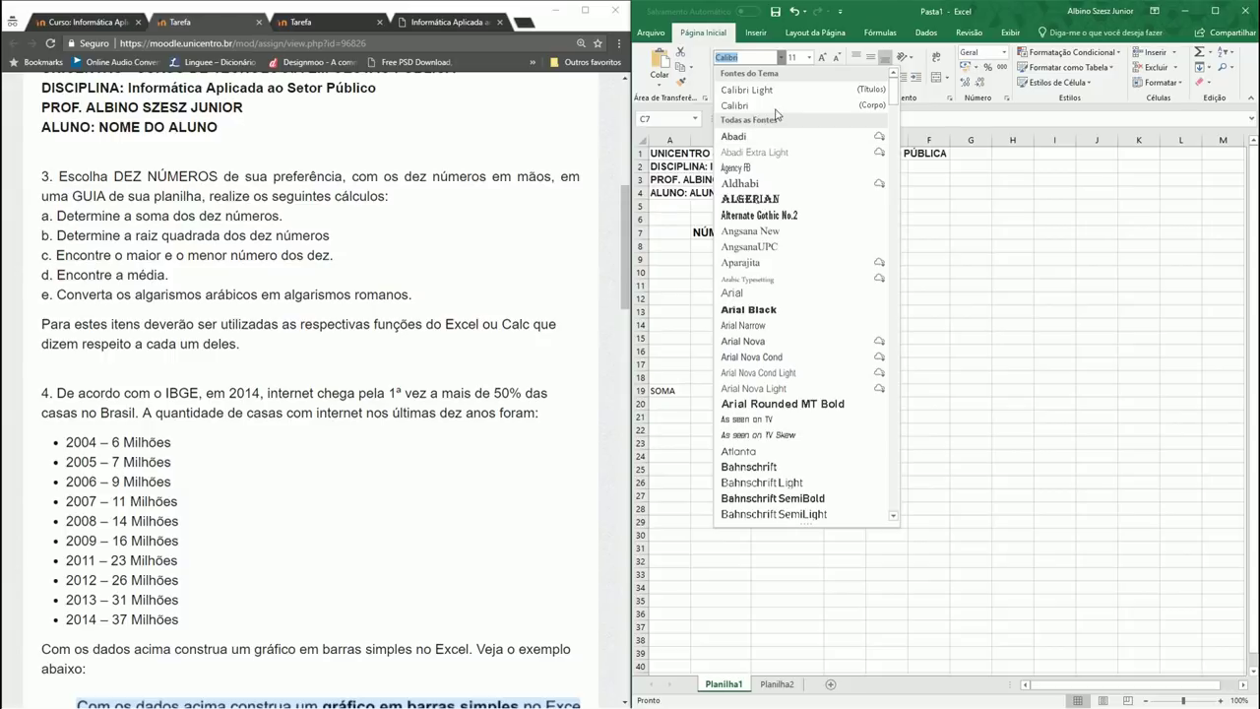
{"action": "left_click", "coordinate": [746, 293]}
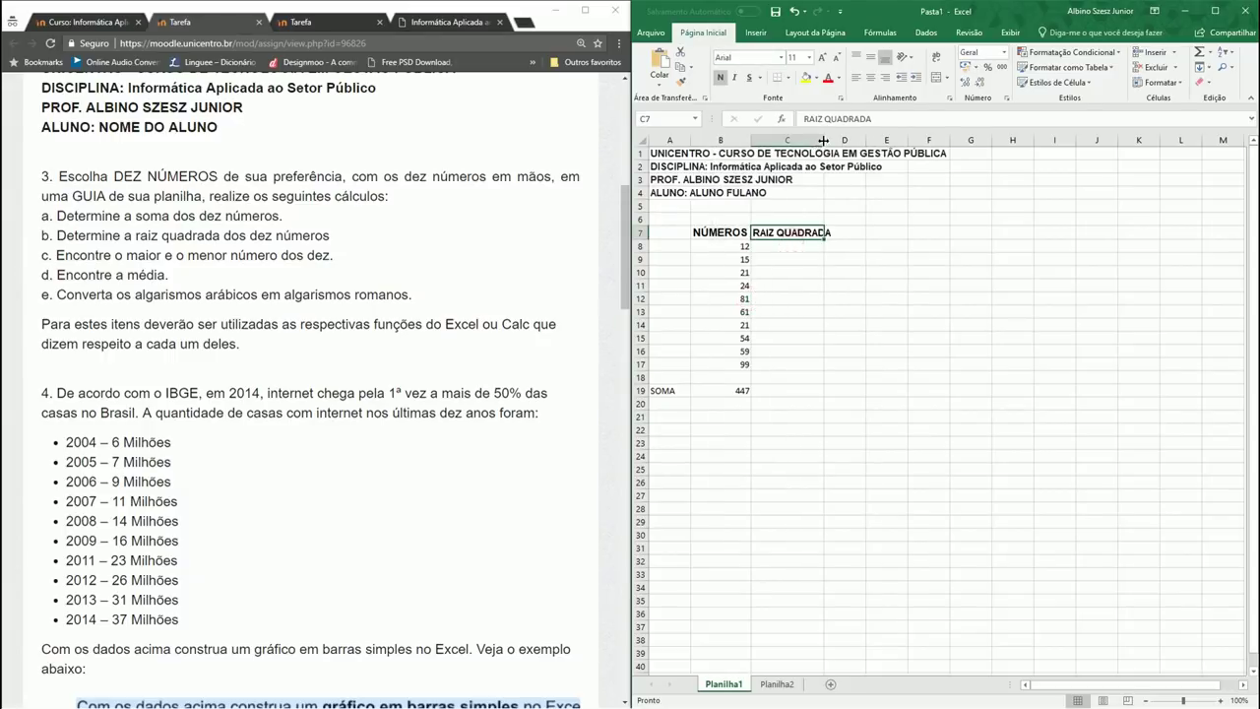
{"action": "left_click_drag", "start_coordinate": [823, 140], "coordinate": [835, 140]}
{"action": "left_click", "coordinate": [777, 245]}
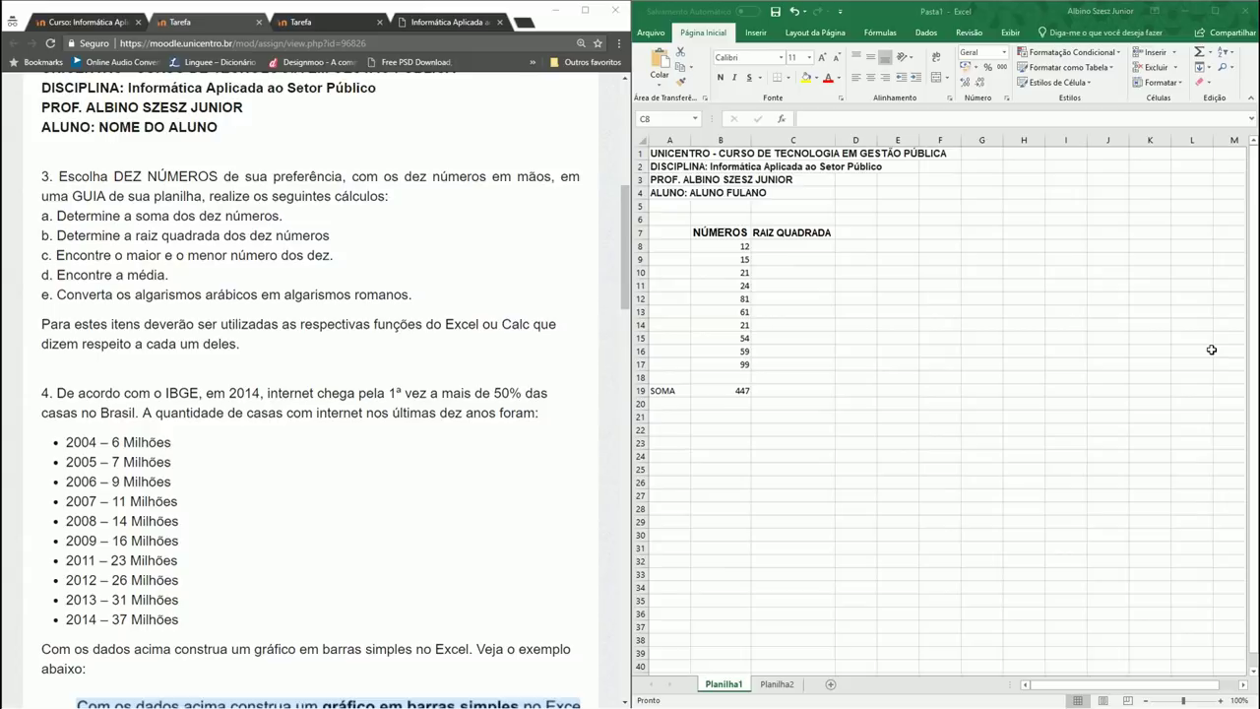
Step: Enter =RAIZ(B8) in C8, returning 3.464101615 as the square root of 12
{"action": "left_click", "coordinate": [777, 248]}
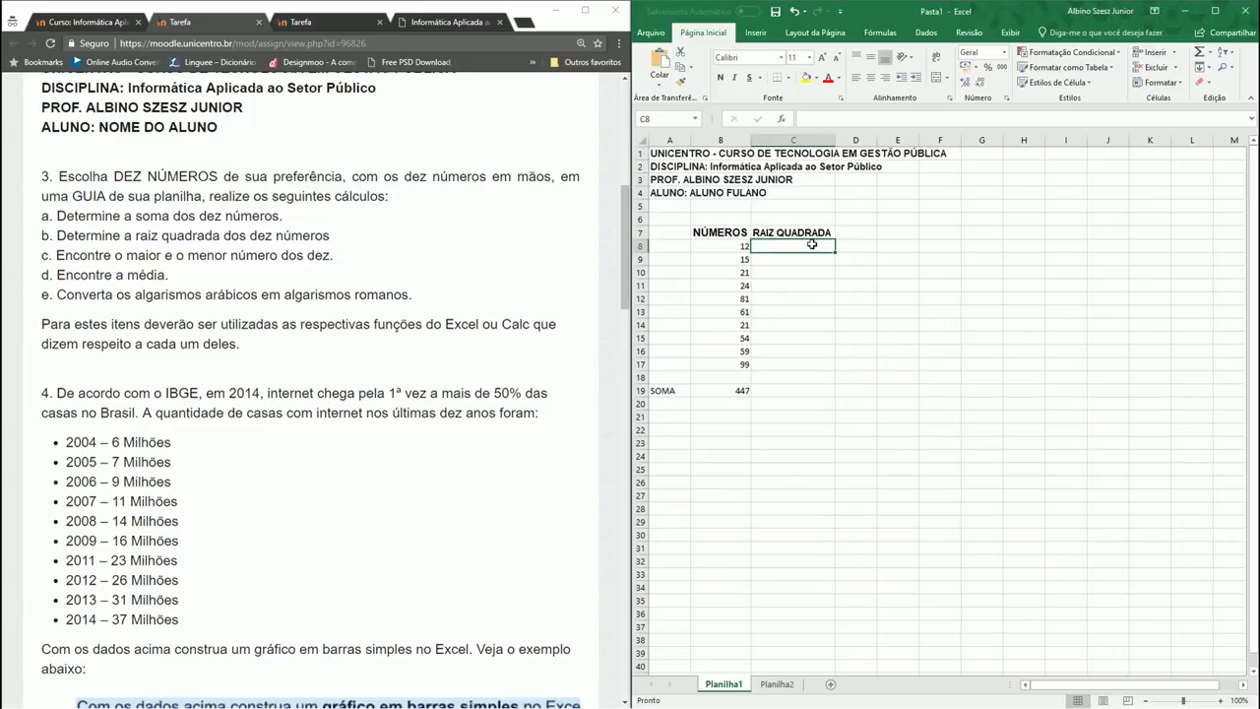
{"action": "type", "text": "="}
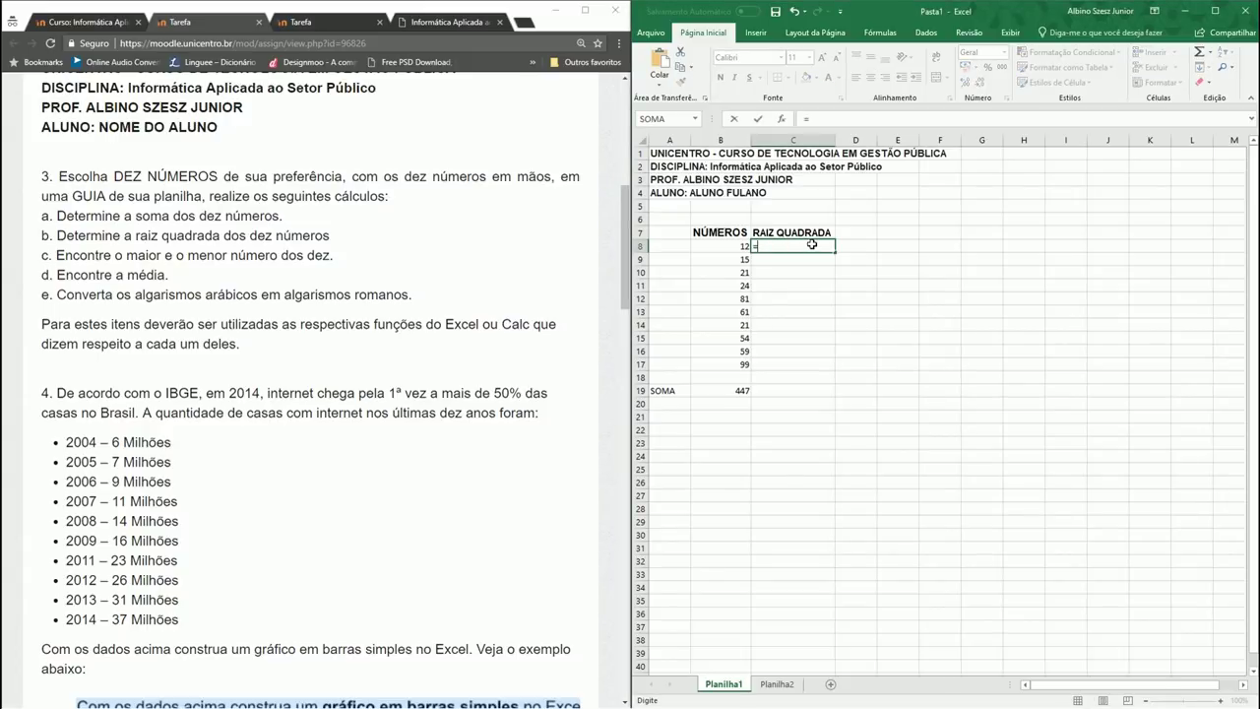
{"action": "type", "text": "R"}
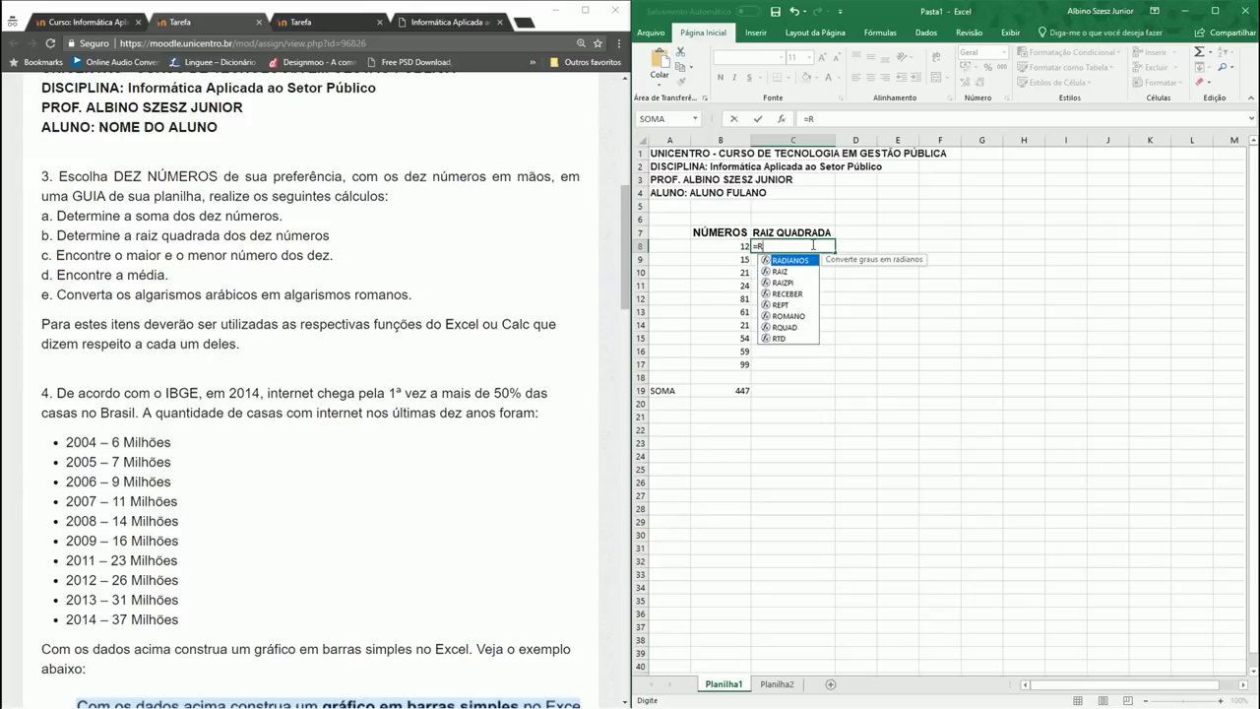
{"action": "type", "text": "AI"}
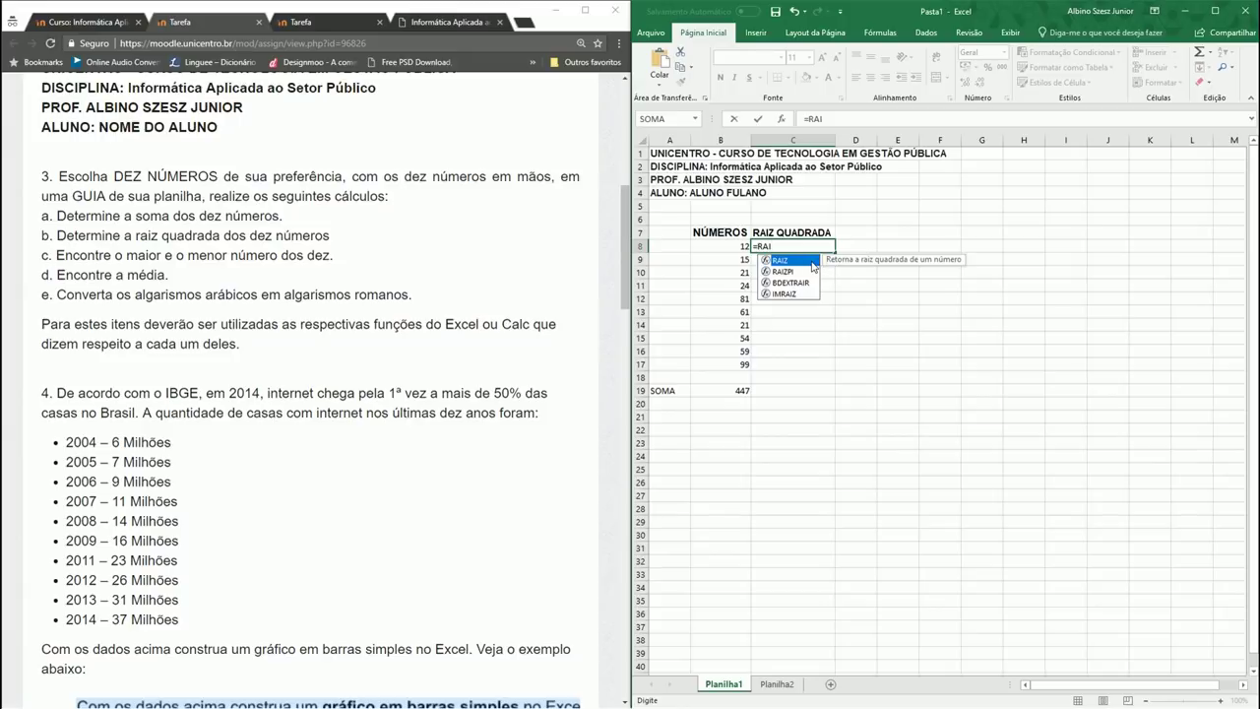
{"action": "double_click", "coordinate": [812, 261]}
{"action": "left_click", "coordinate": [733, 247]}
{"action": "type", "text": ")"}
{"action": "key", "text": "Return"}
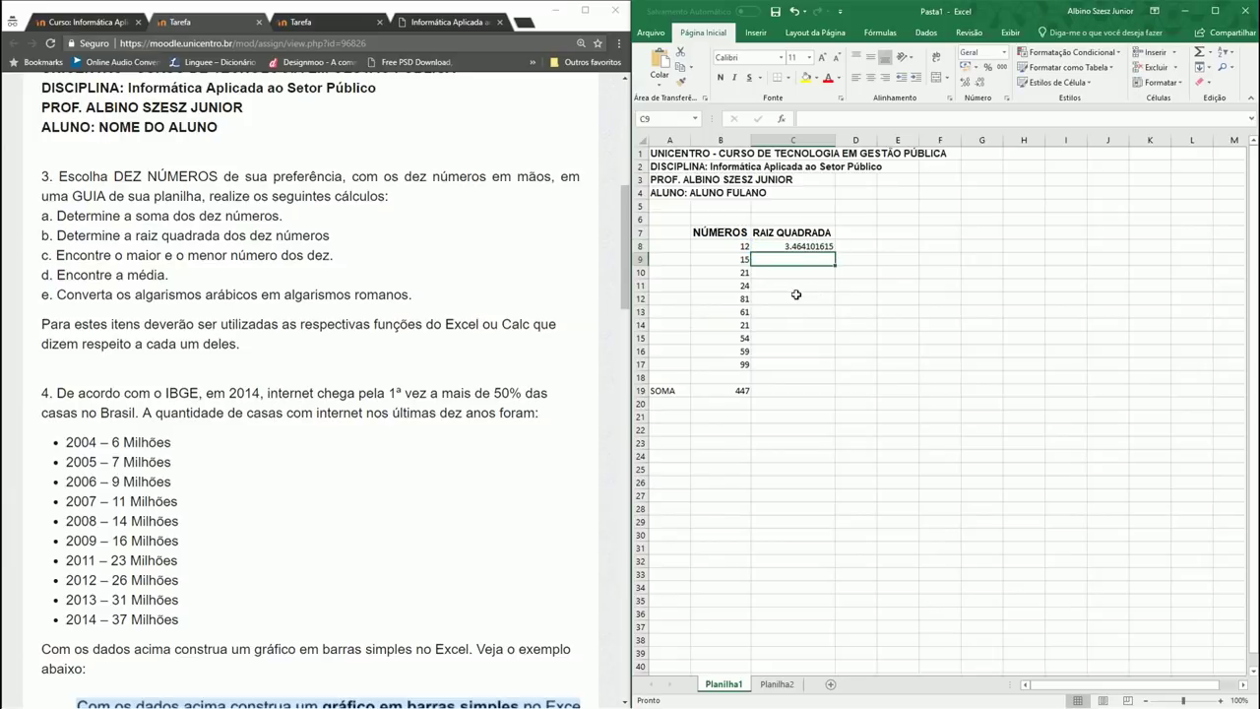
{"action": "left_click", "coordinate": [805, 248]}
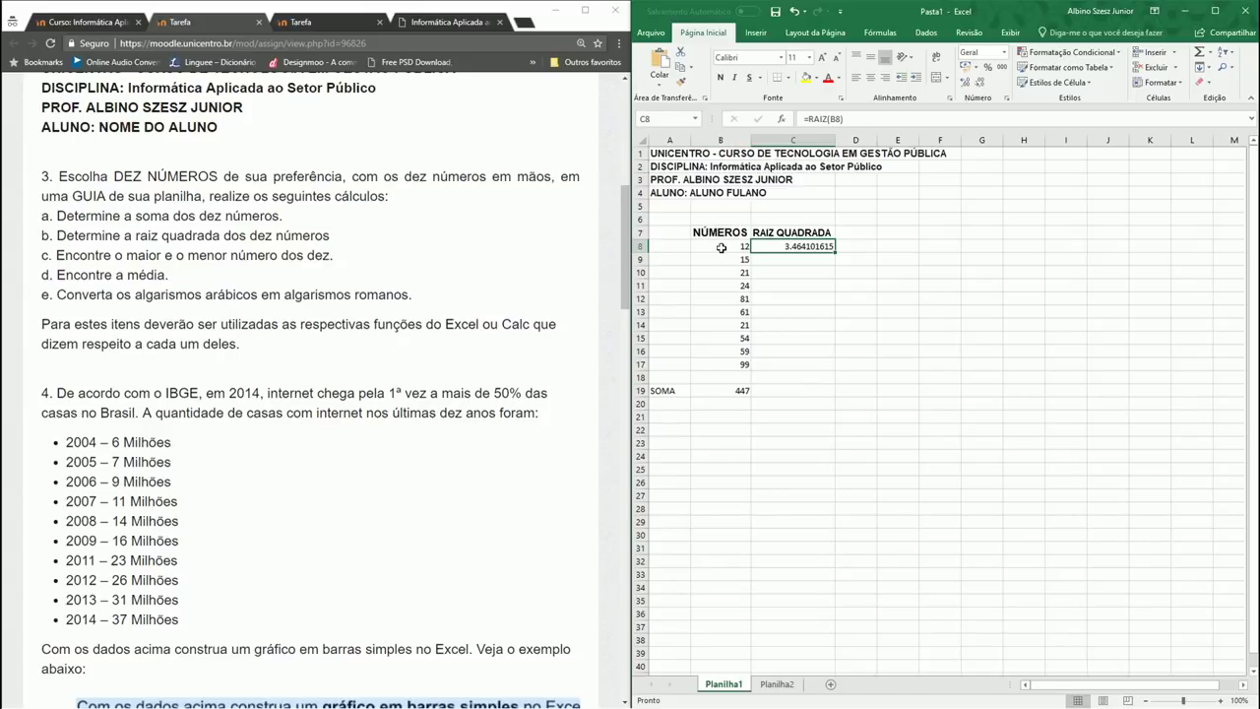
{"action": "left_click", "coordinate": [733, 246]}
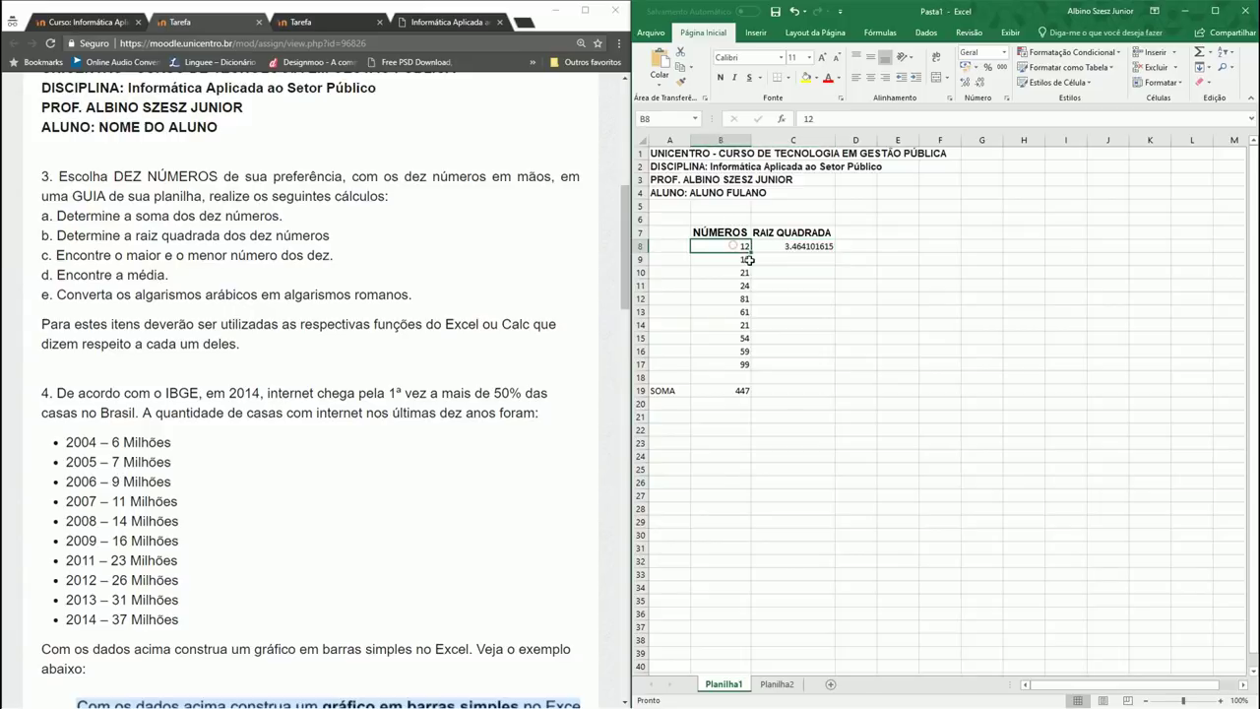
{"action": "left_click", "coordinate": [823, 252]}
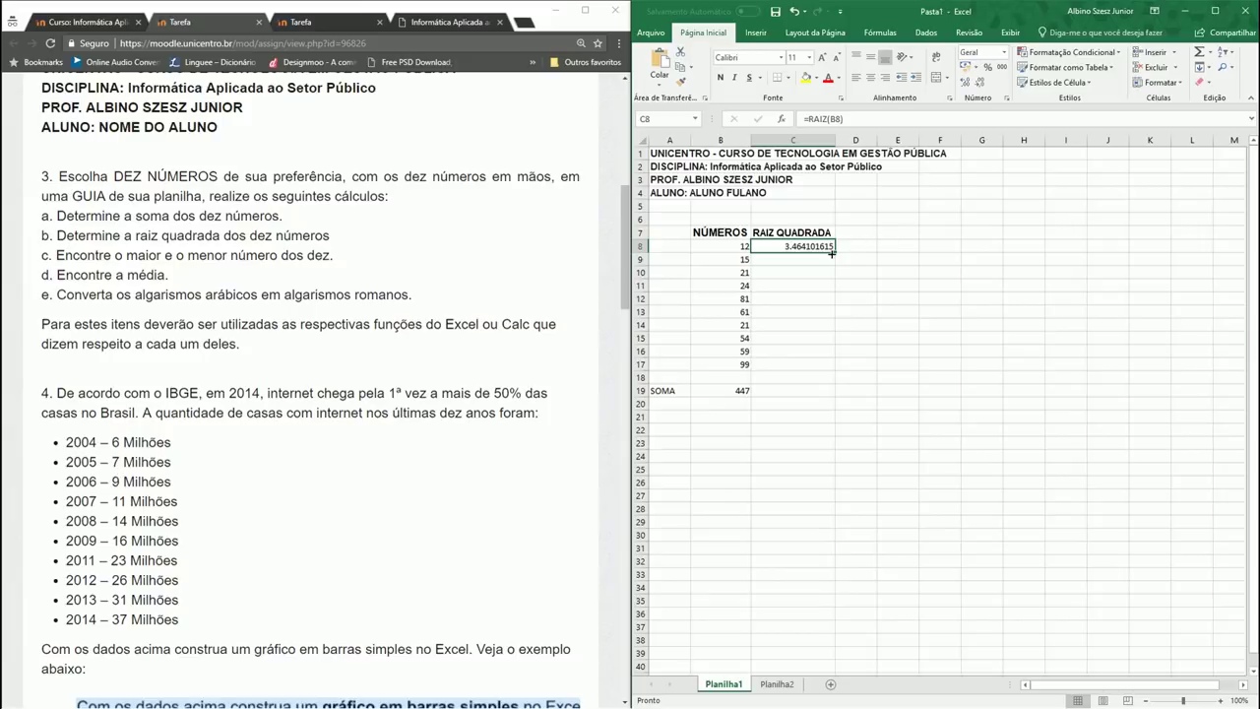
Step: Fill the =RAIZ formula down from C8 to C17 and check the copied formulas
{"action": "left_click_drag", "start_coordinate": [835, 252], "coordinate": [812, 374]}
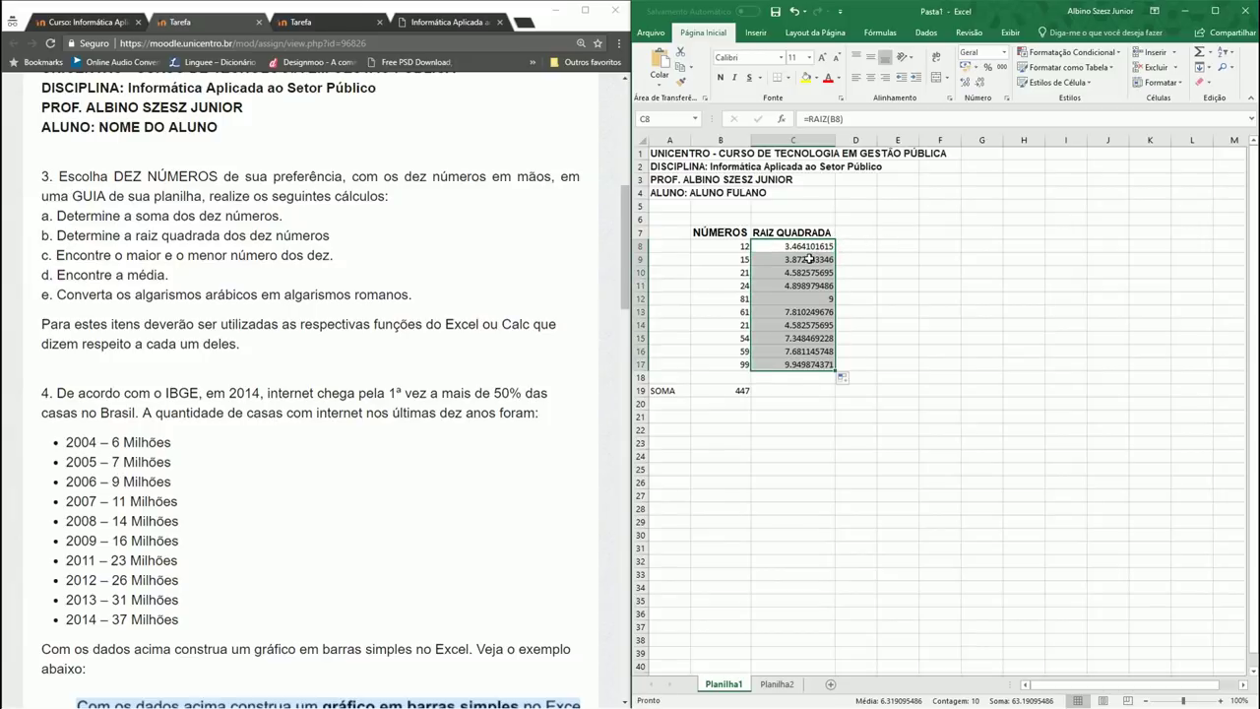
{"action": "left_click", "coordinate": [809, 259]}
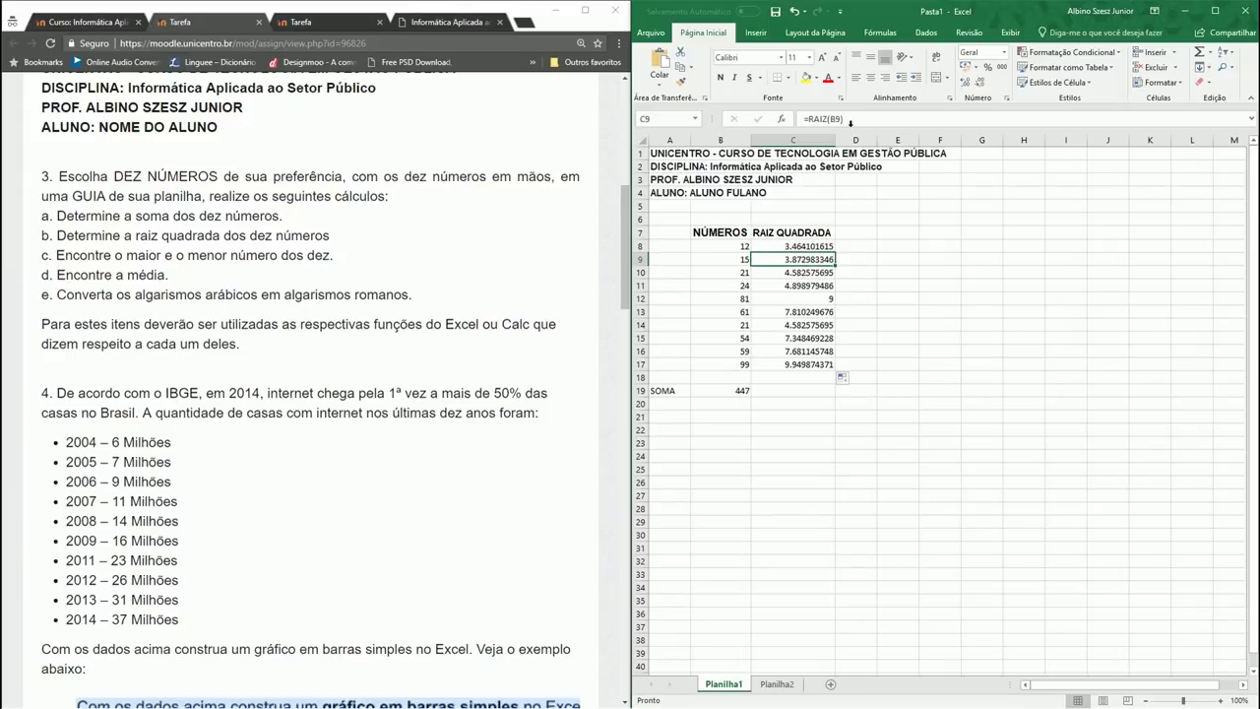
{"action": "left_click", "coordinate": [717, 258]}
{"action": "left_click", "coordinate": [748, 273]}
{"action": "left_click", "coordinate": [749, 273]}
{"action": "left_click", "coordinate": [800, 286]}
{"action": "left_click", "coordinate": [740, 285]}
Step: Reduce the square roots in C8:C17 to two decimal places, 3.46 through 9.95
{"action": "left_click", "coordinate": [807, 366]}
{"action": "left_click_drag", "start_coordinate": [813, 247], "coordinate": [809, 364]}
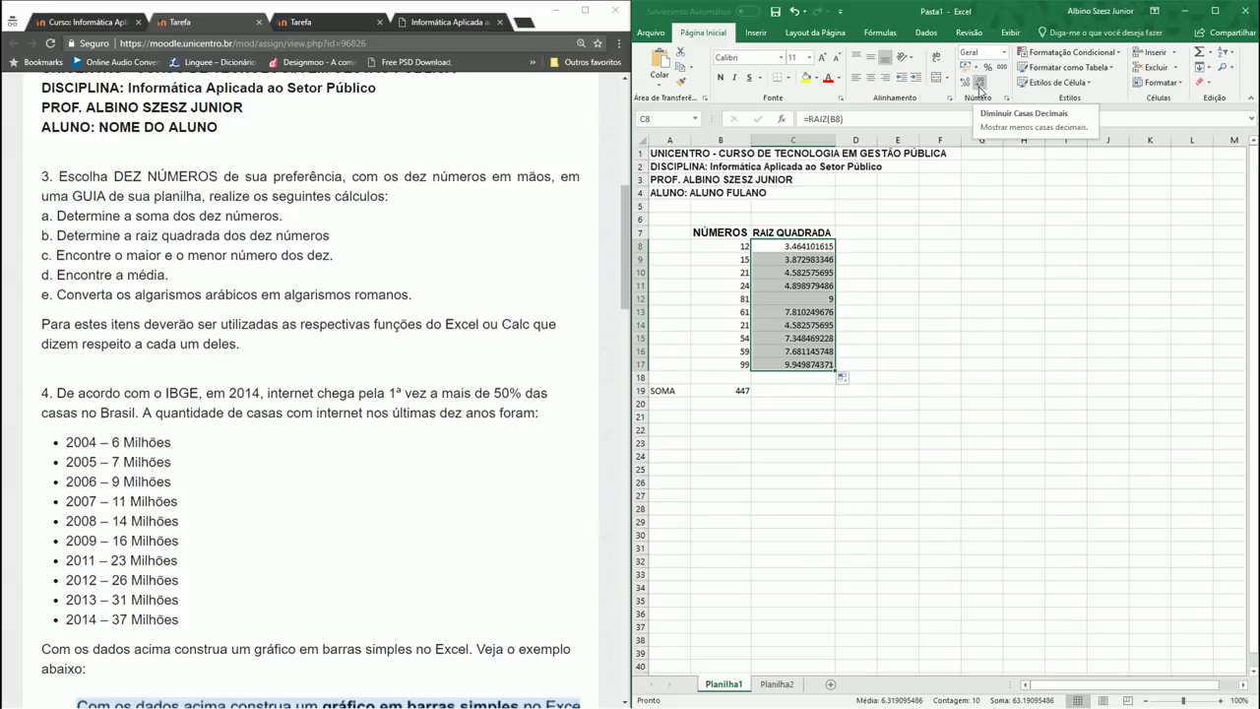
{"action": "left_click", "coordinate": [980, 88]}
{"action": "left_click", "coordinate": [980, 88]}
{"action": "left_click", "coordinate": [980, 87]}
{"action": "left_click", "coordinate": [980, 88]}
{"action": "left_click", "coordinate": [980, 87]}
{"action": "left_click", "coordinate": [980, 88]}
{"action": "left_click", "coordinate": [980, 87]}
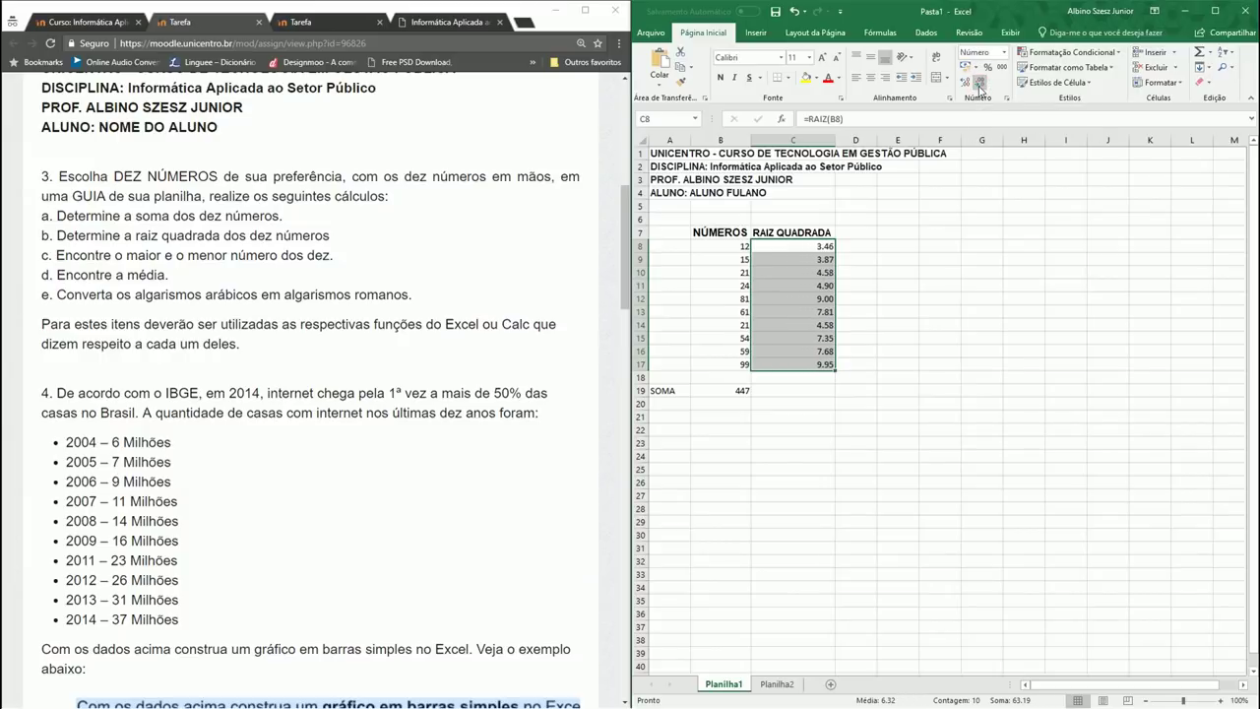
{"action": "left_click", "coordinate": [875, 297]}
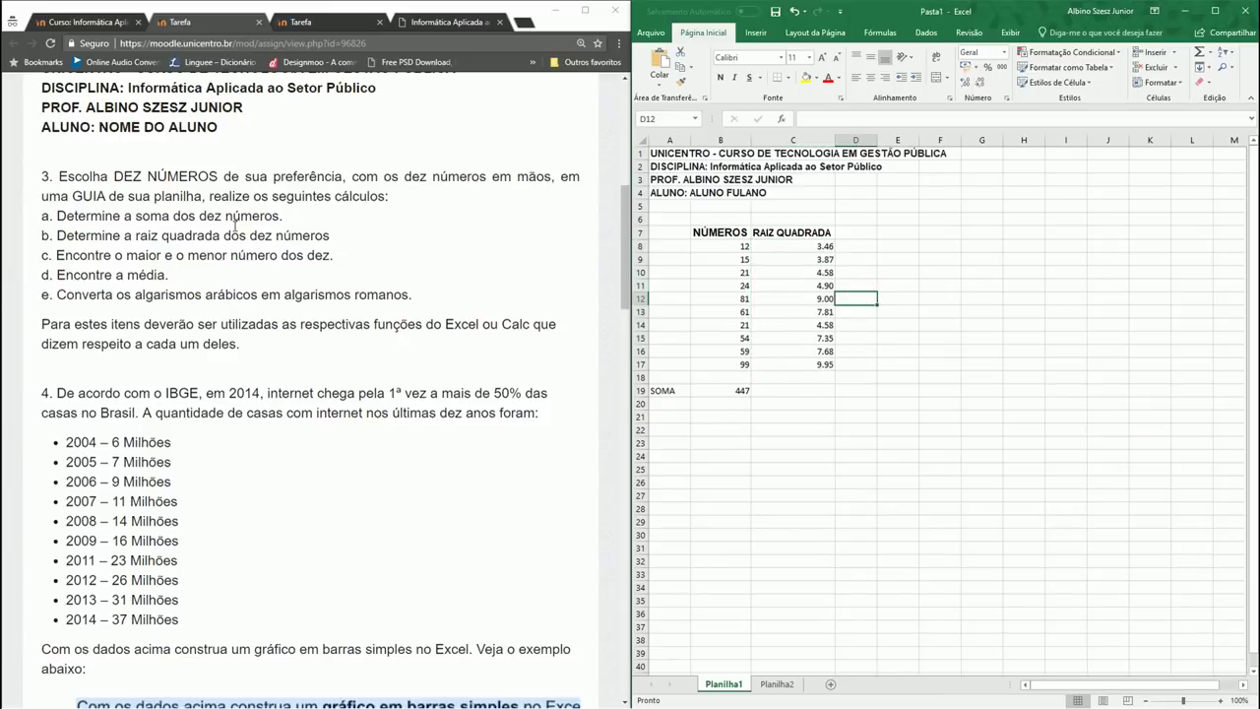
Step: Highlight the sum, square root and largest/smallest instructions in the assignment text
{"action": "left_click_drag", "start_coordinate": [74, 215], "coordinate": [209, 216]}
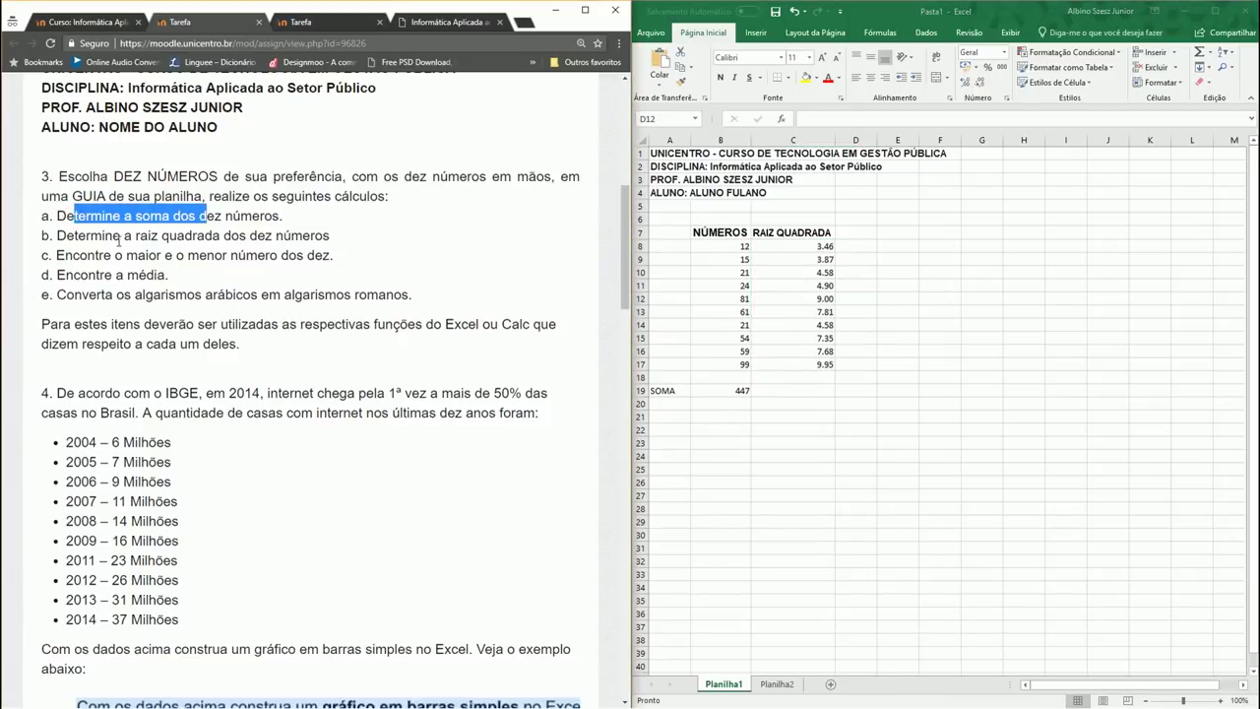
{"action": "left_click_drag", "start_coordinate": [86, 236], "coordinate": [217, 238]}
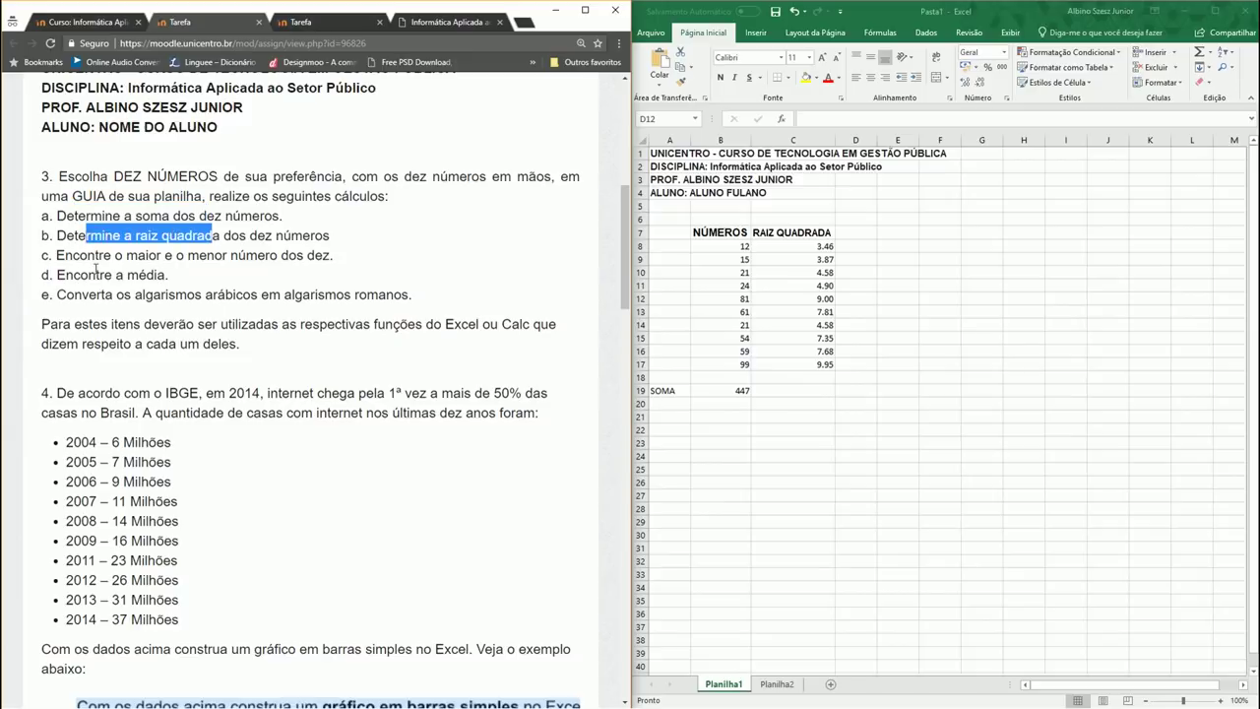
{"action": "left_click_drag", "start_coordinate": [79, 256], "coordinate": [174, 256]}
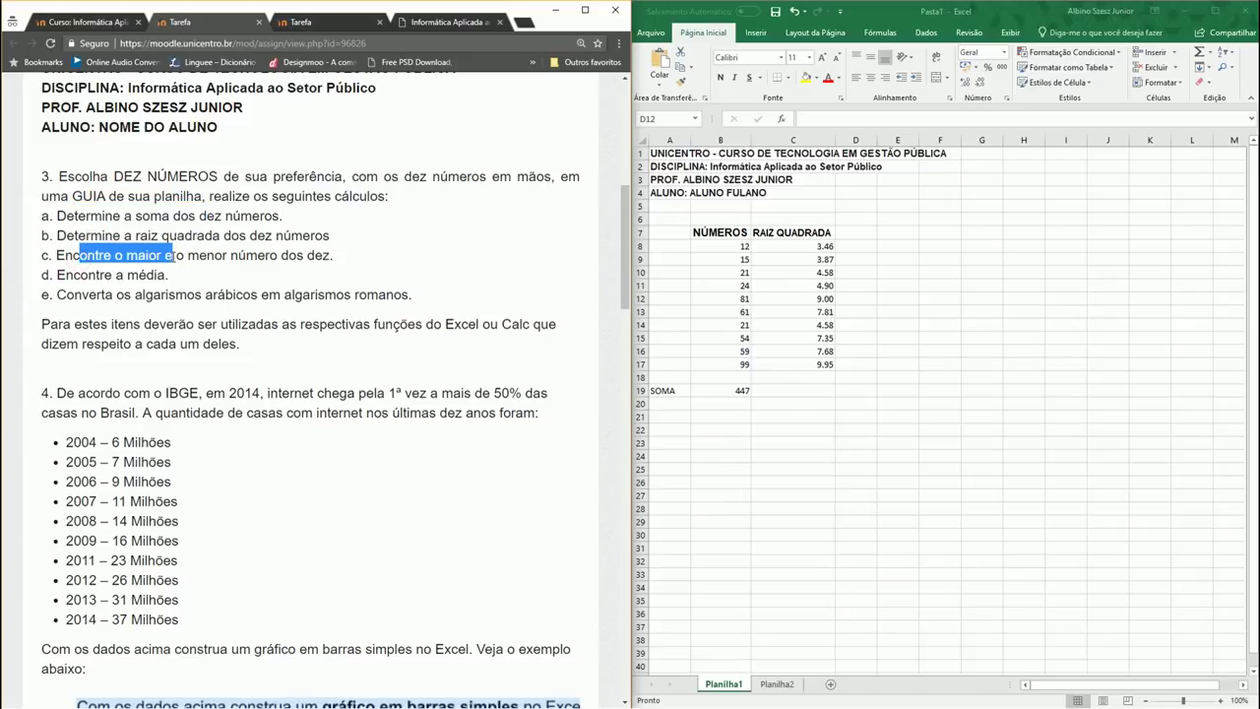
{"action": "left_click_drag", "start_coordinate": [171, 256], "coordinate": [271, 256]}
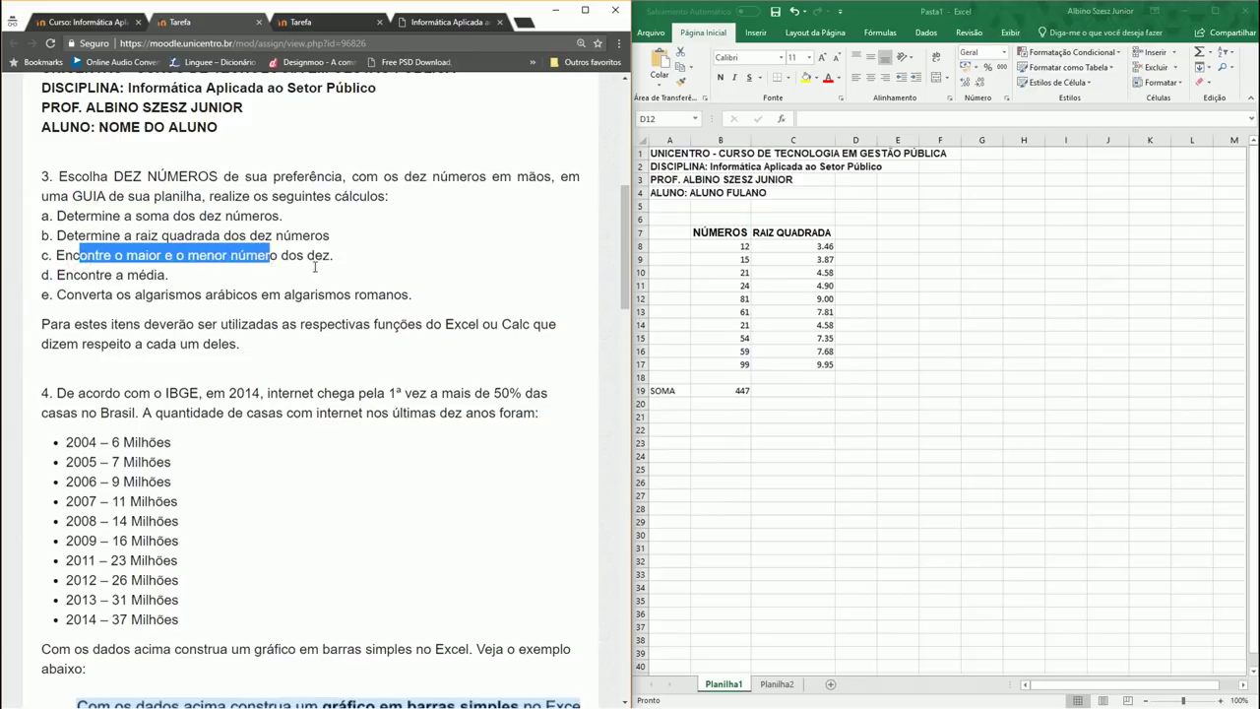
{"action": "left_click", "coordinate": [909, 284]}
{"action": "left_click", "coordinate": [870, 248]}
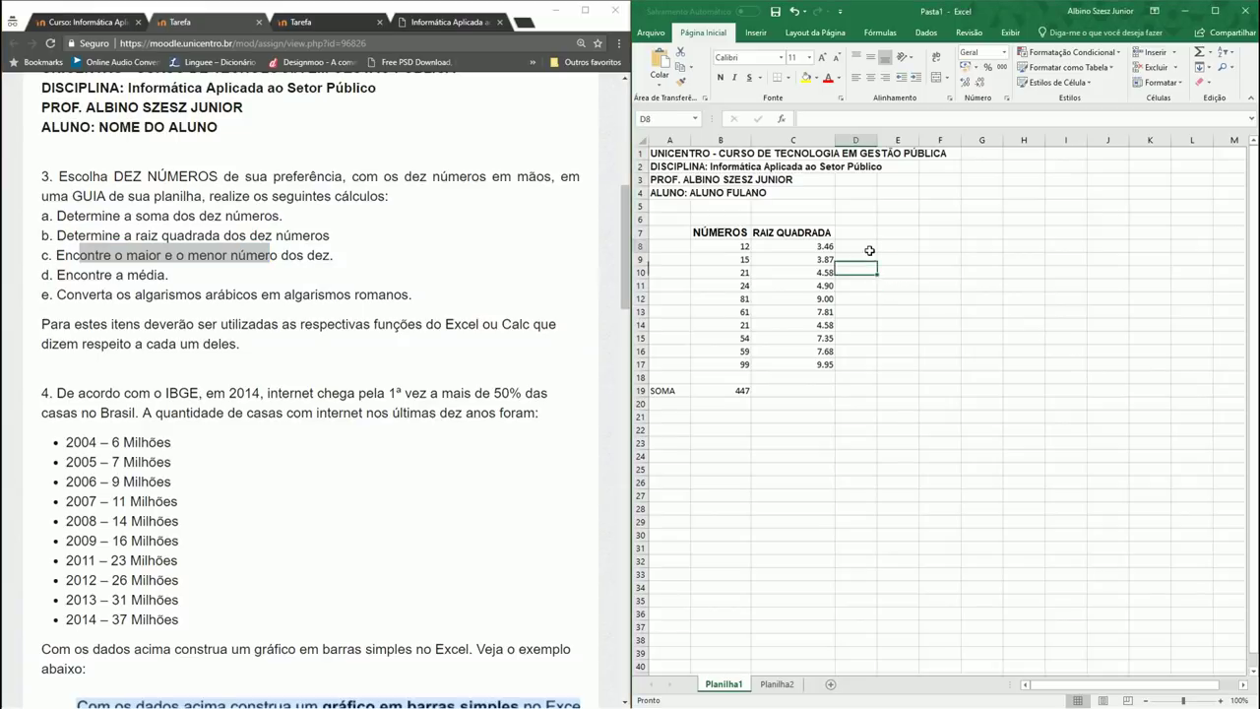
Step: Type the labels MAIOR in A20 and MENOR in A21
{"action": "left_click", "coordinate": [667, 405]}
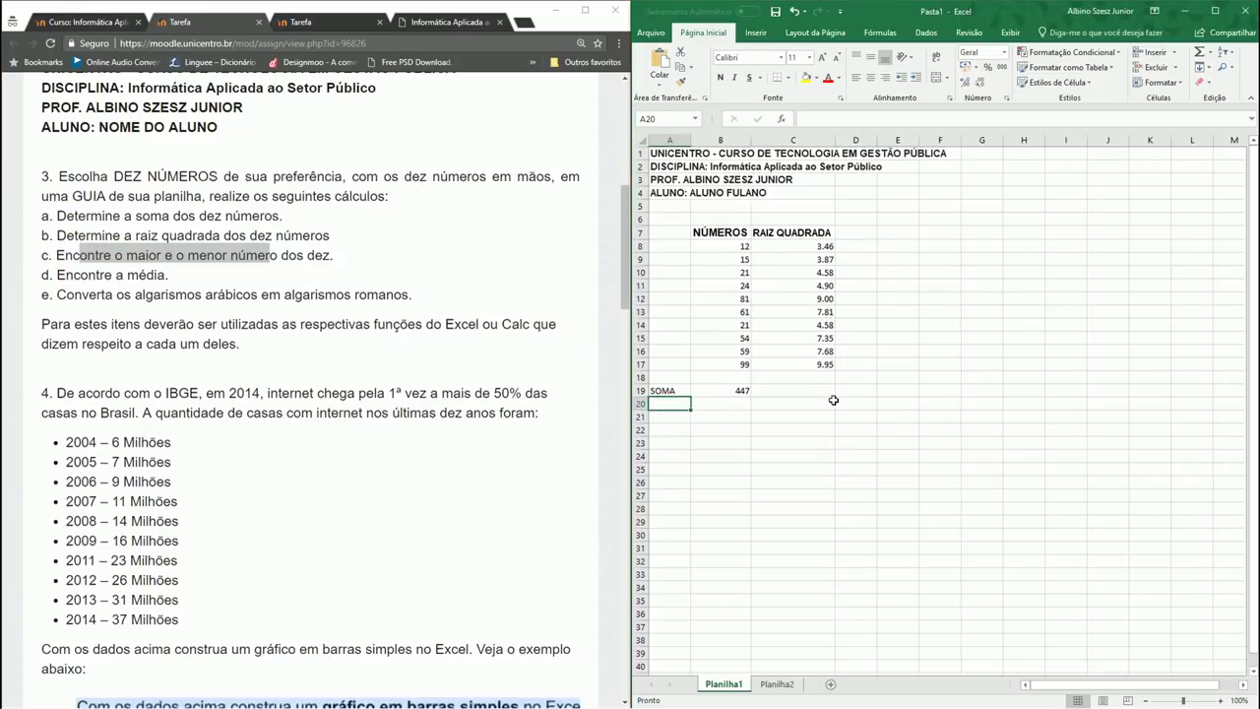
{"action": "type", "text": "MAIOR"}
{"action": "key", "text": "Return"}
{"action": "type", "text": "MAIORENOR"}
{"action": "key", "text": "Up"}
{"action": "key", "text": "Right"}
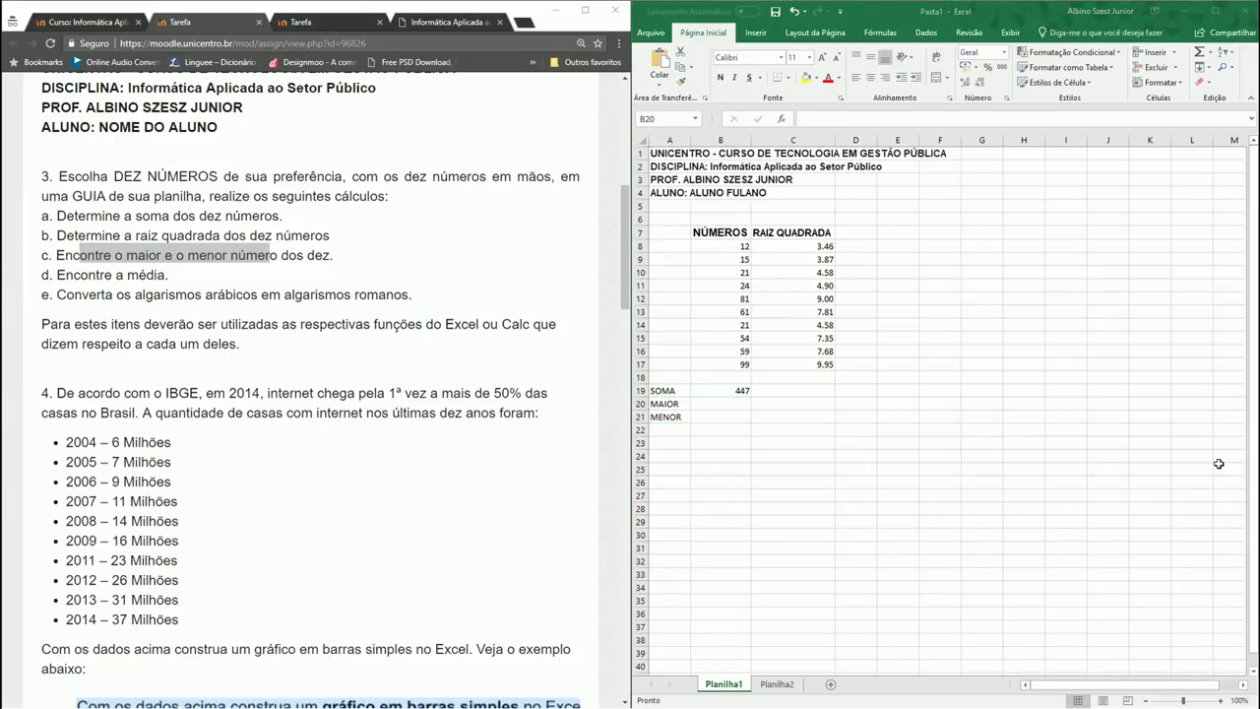
{"action": "left_click", "coordinate": [726, 405]}
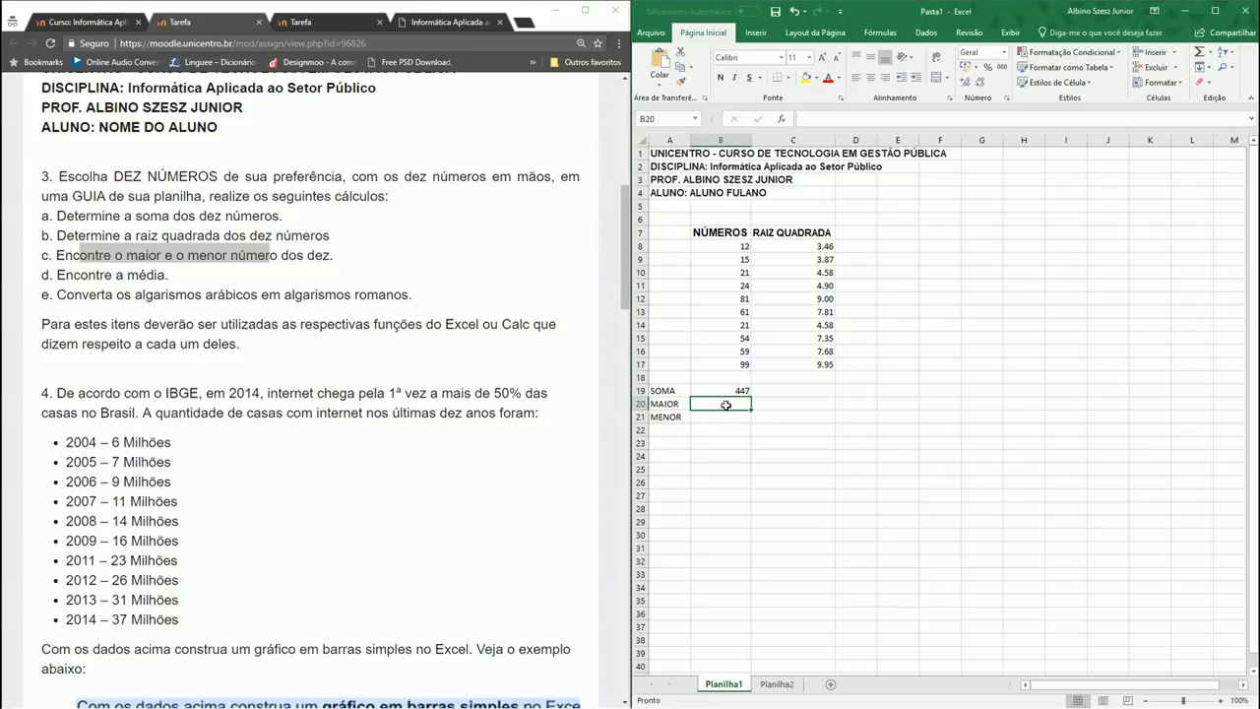
Step: Enter =MÁXIMO(B8:B17) in B20 so it shows 99 beside MAIOR
{"action": "type", "text": "=M"}
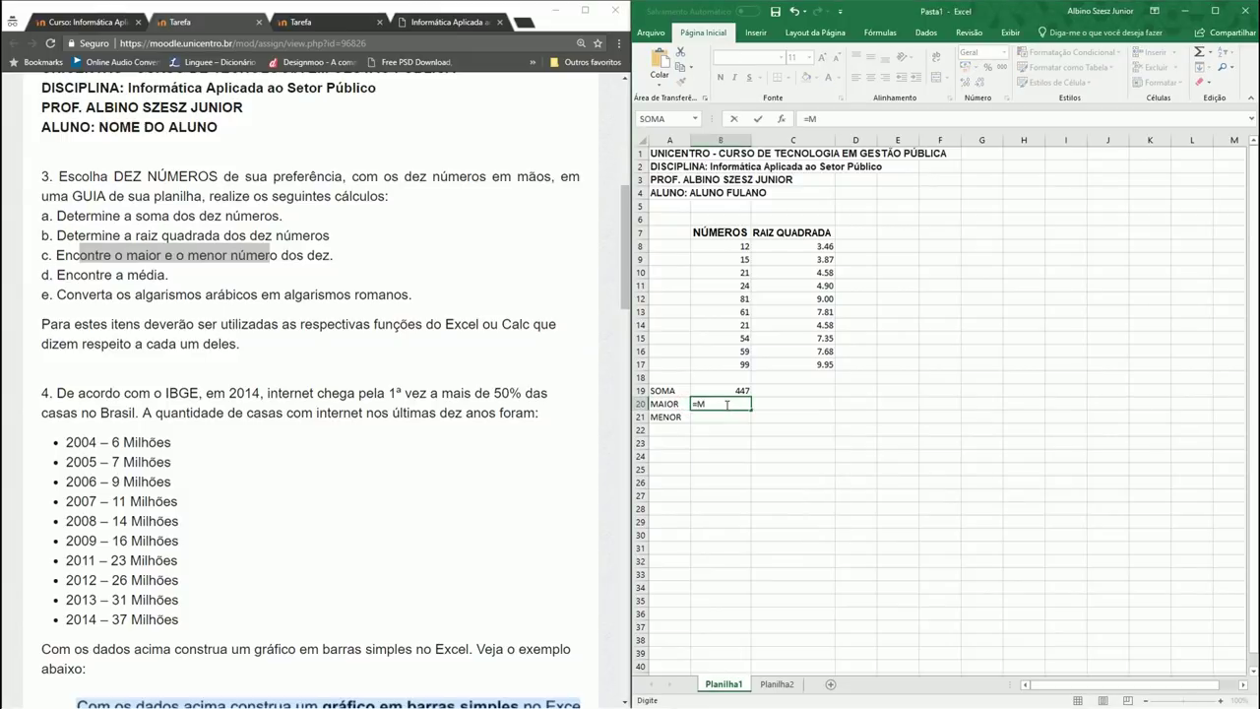
{"action": "type", "text": "ÁXI"}
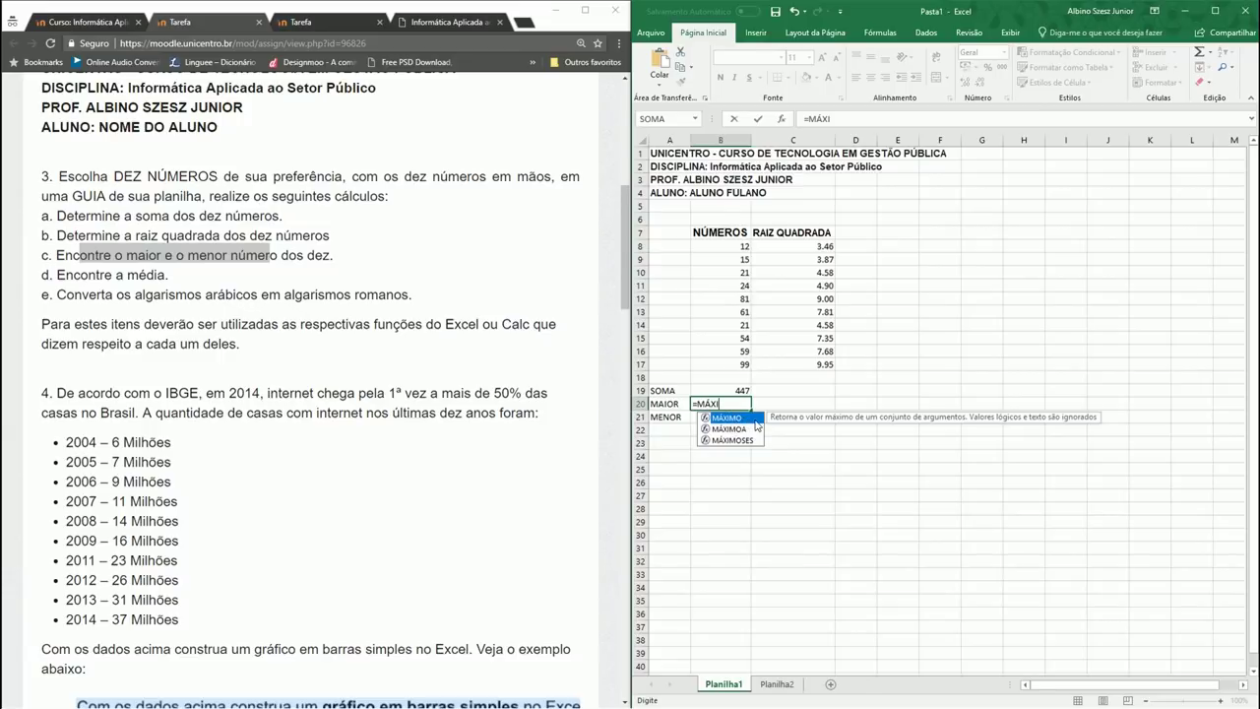
{"action": "double_click", "coordinate": [755, 420]}
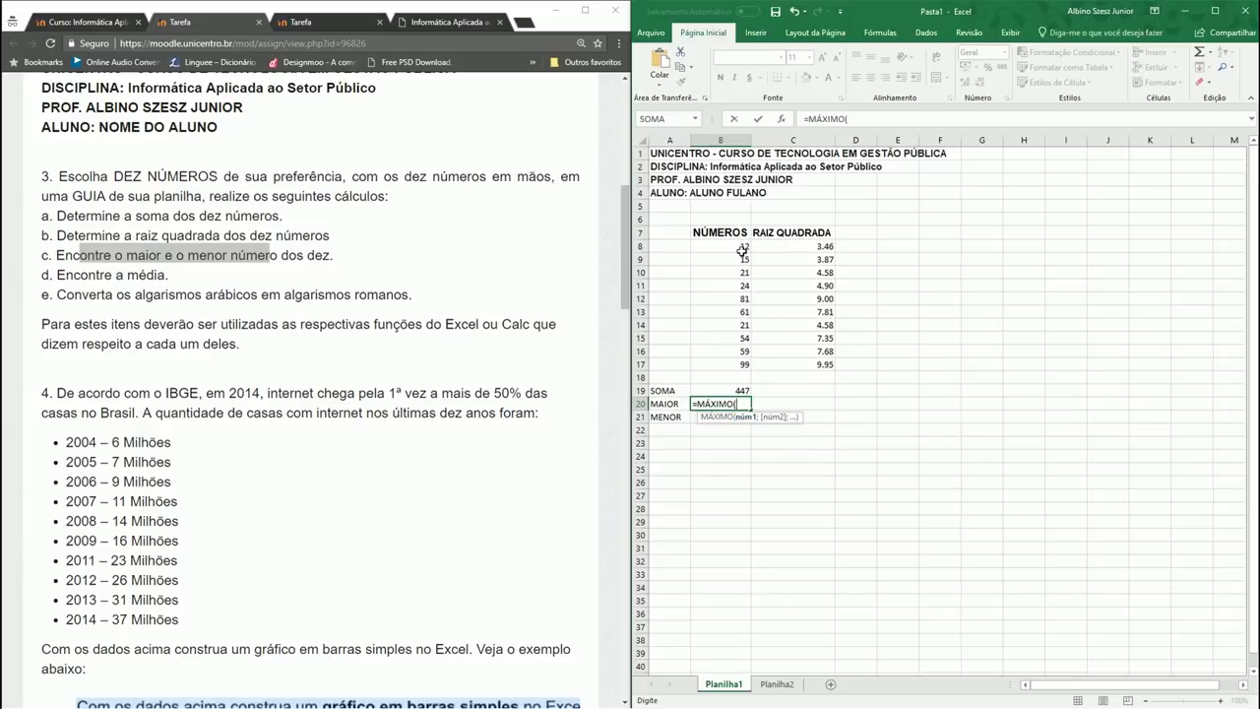
{"action": "left_click_drag", "start_coordinate": [740, 246], "coordinate": [744, 368]}
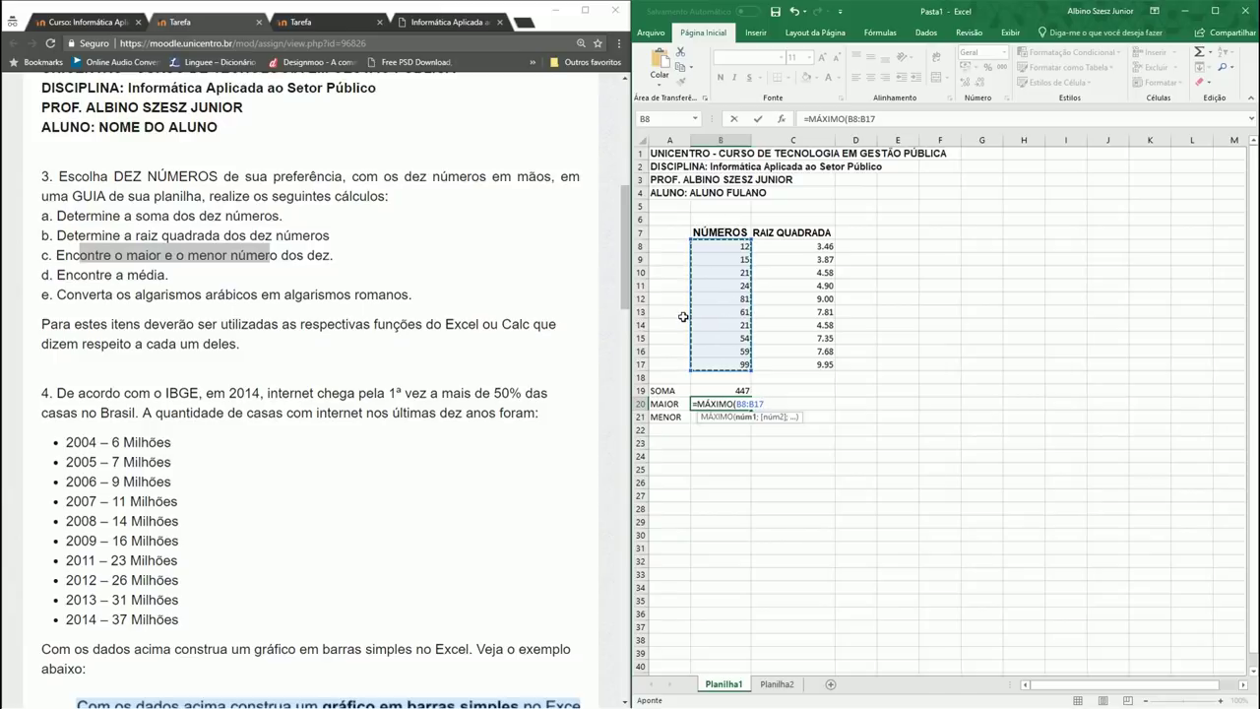
{"action": "key", "text": "Return"}
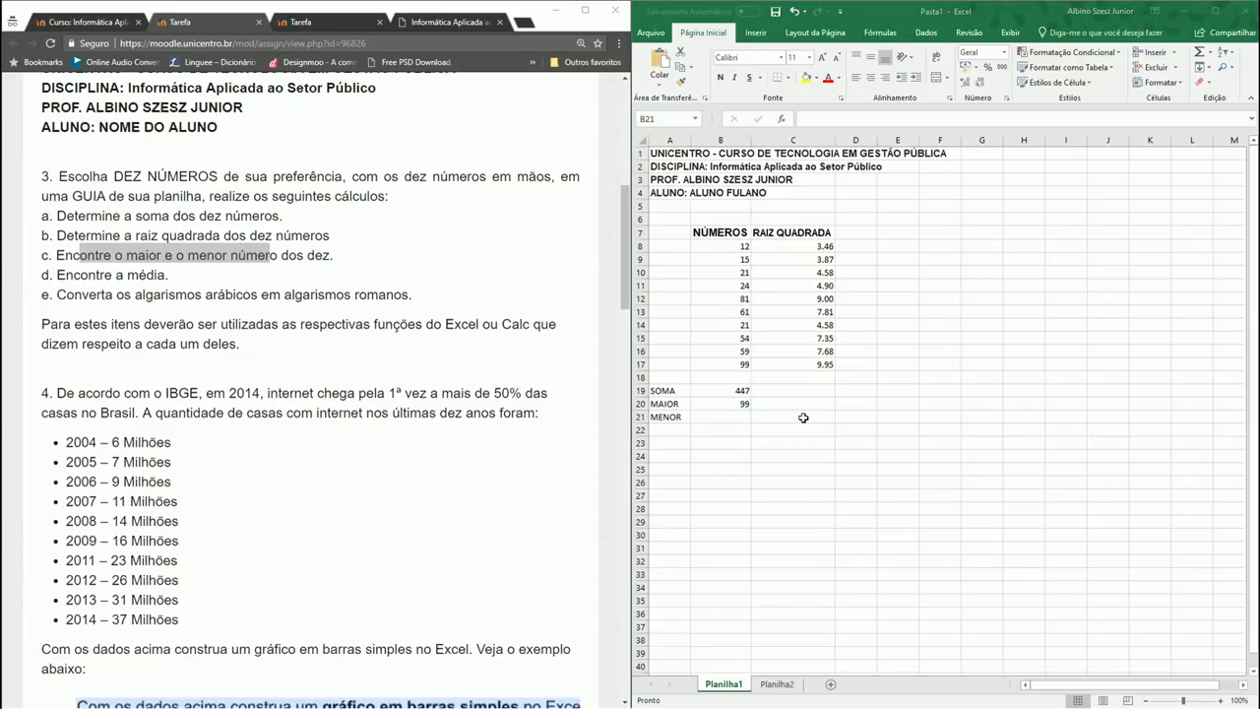
{"action": "left_click", "coordinate": [729, 417]}
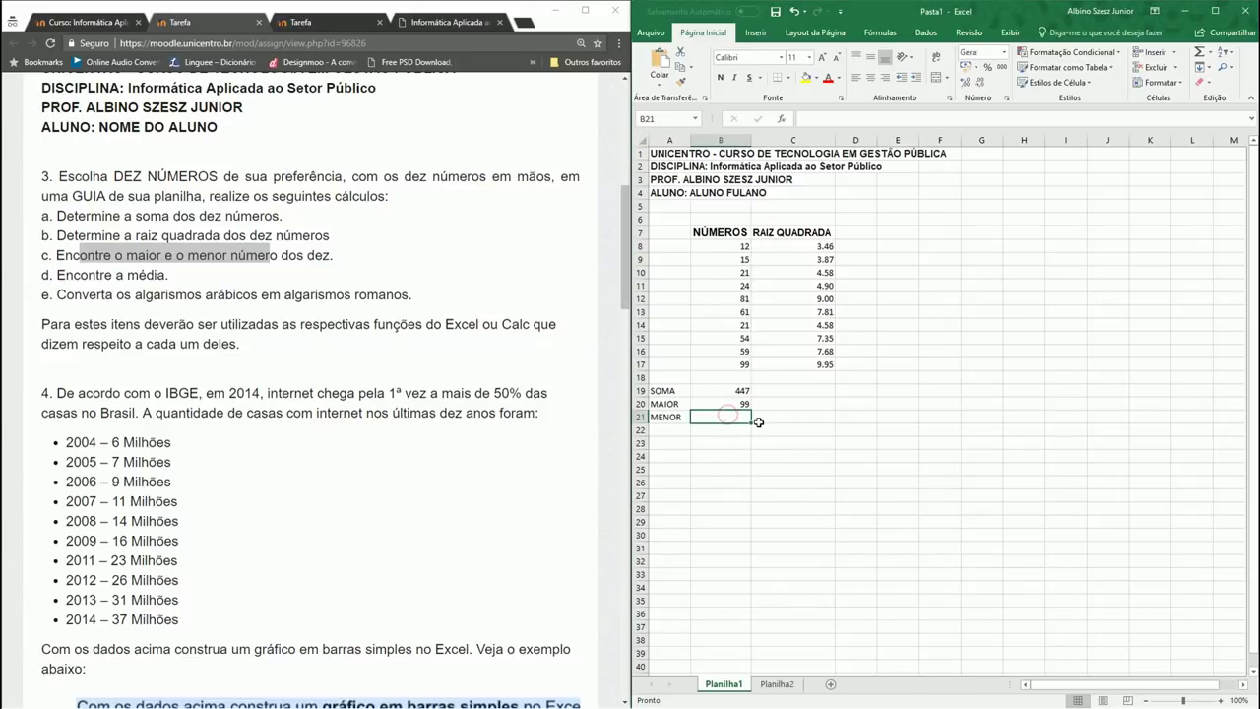
Step: Enter =MÍNIMO(B8:B17) in B21 so it shows 12 beside MENOR
{"action": "type", "text": "=mín"}
{"action": "key", "text": "Tab"}
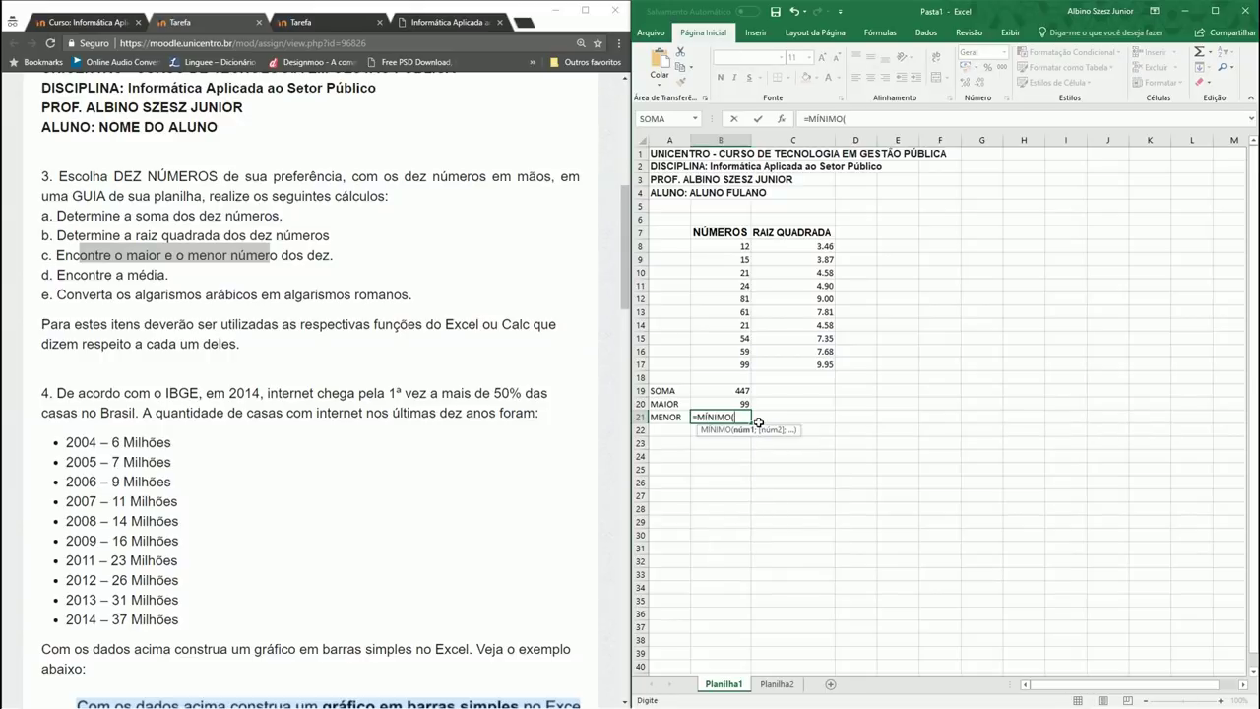
{"action": "left_click_drag", "start_coordinate": [742, 246], "coordinate": [742, 354]}
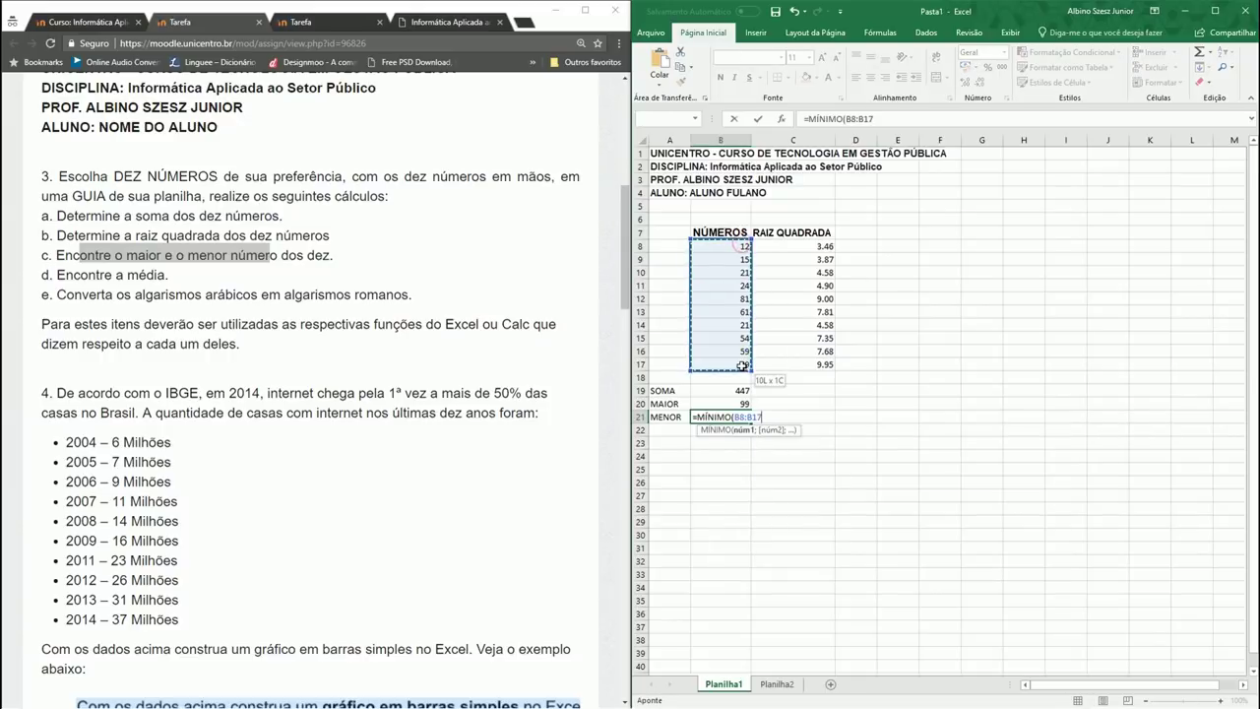
{"action": "key", "text": "Return"}
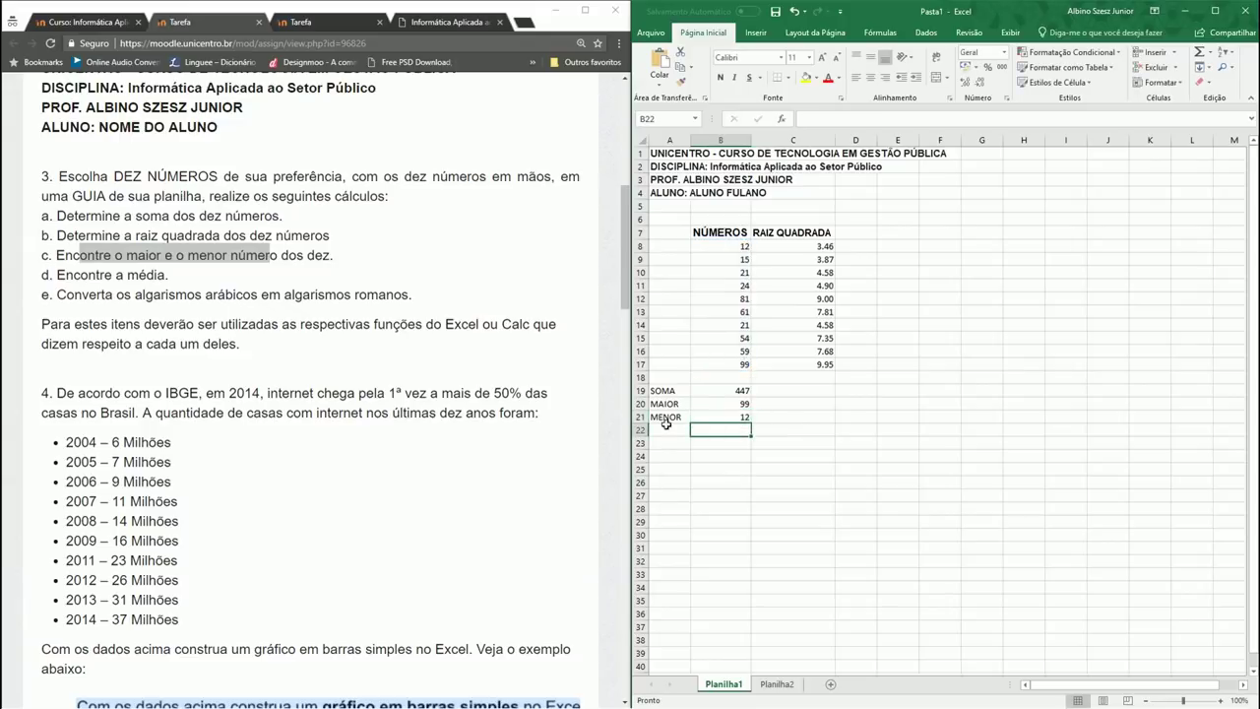
Step: Make the SOMA, MAIOR and MENOR block A19:B21 bold Arial size 12
{"action": "left_click_drag", "start_coordinate": [733, 416], "coordinate": [669, 391]}
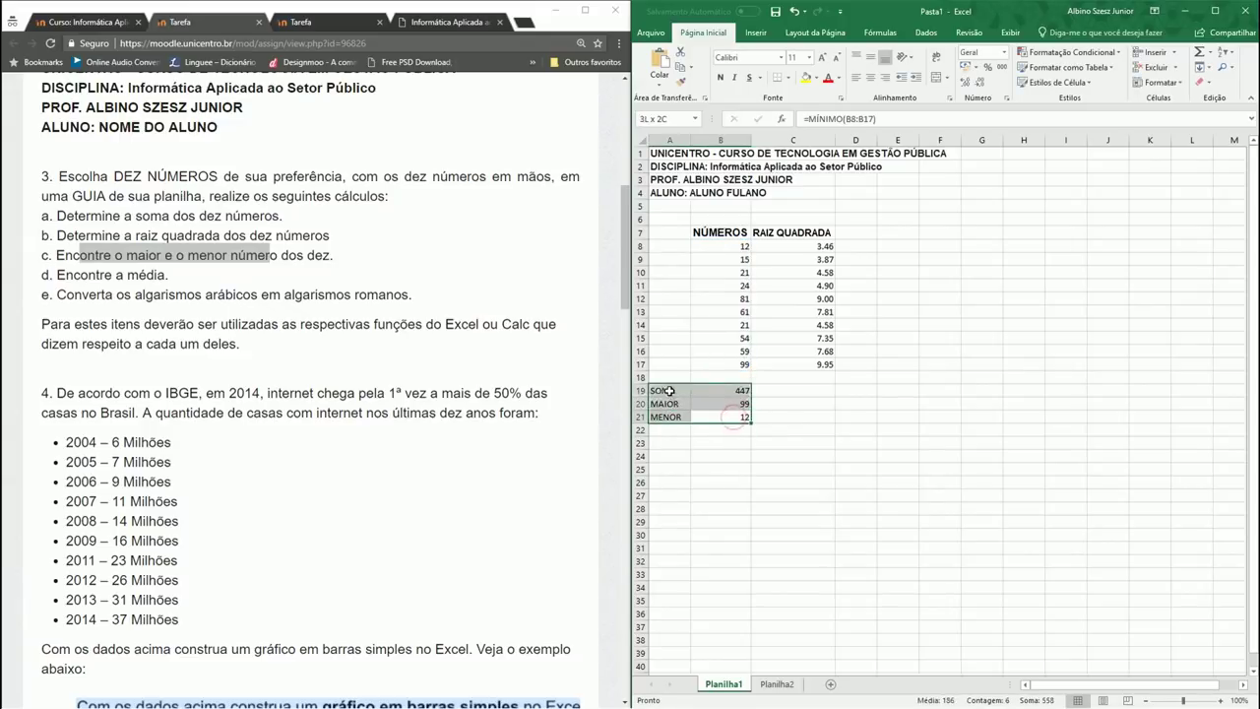
{"action": "left_click", "coordinate": [720, 77]}
{"action": "left_click", "coordinate": [822, 57]}
{"action": "left_click", "coordinate": [781, 57]}
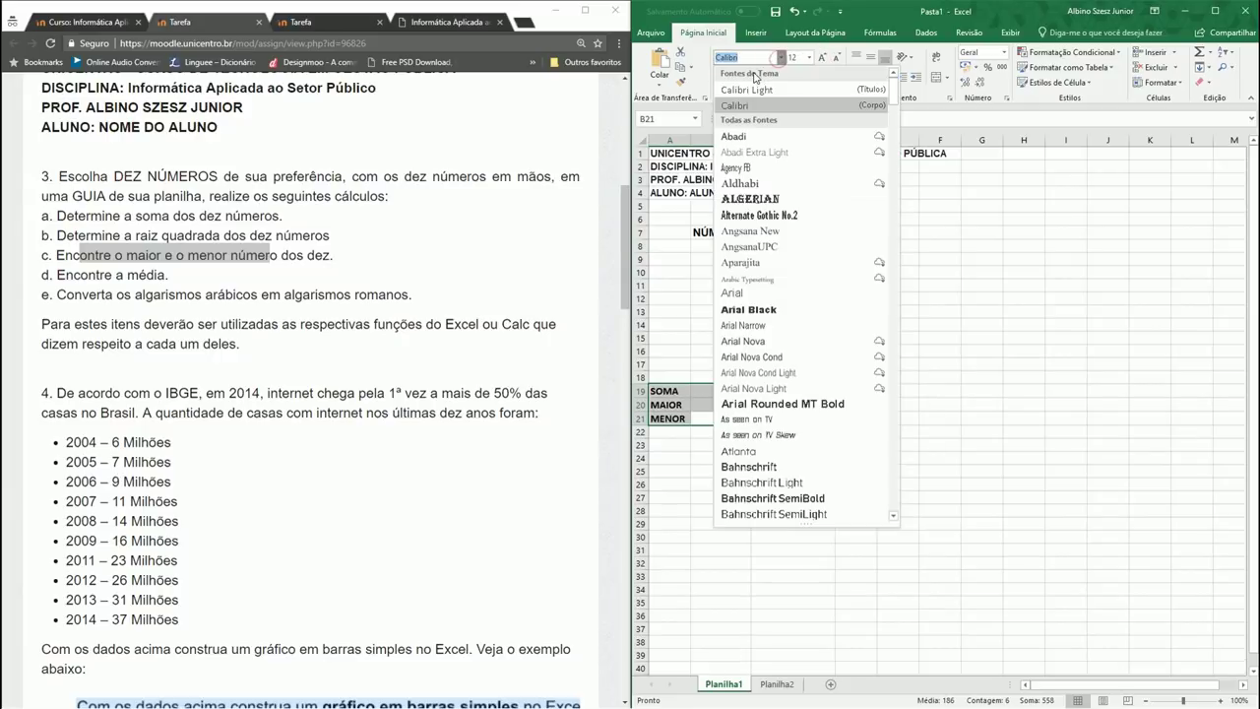
{"action": "left_click", "coordinate": [756, 292]}
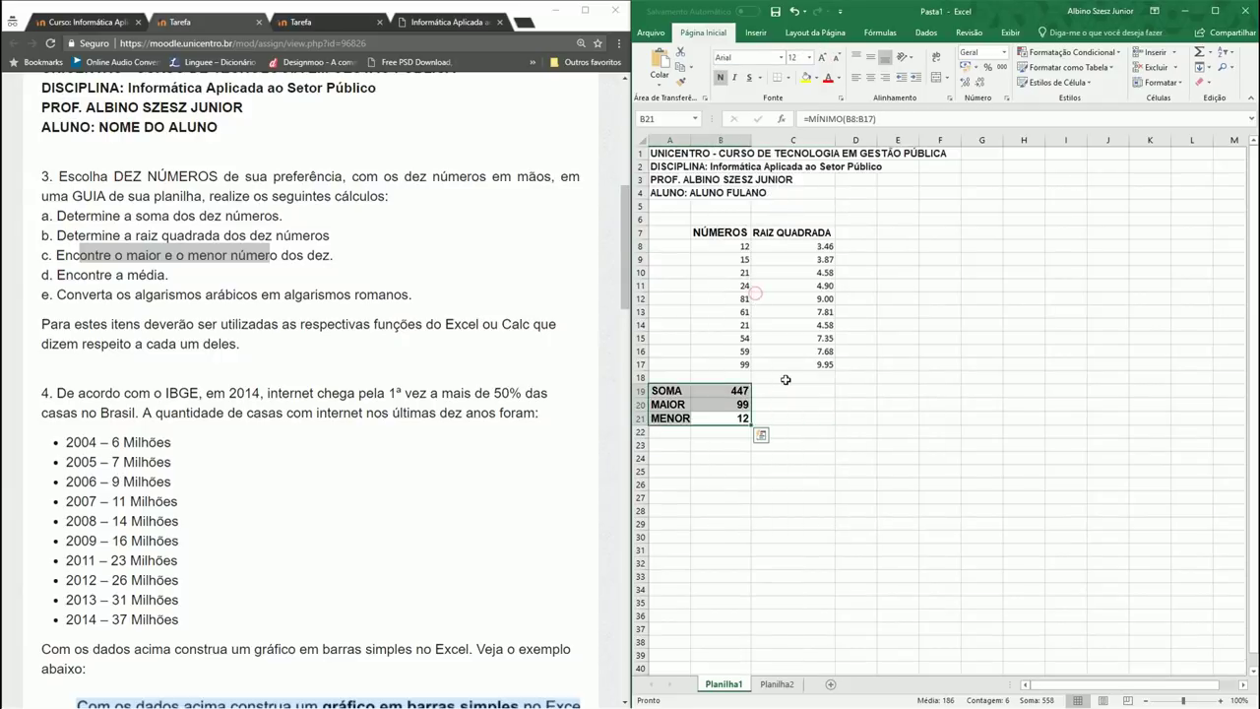
Step: Set the whole table A7:C21 to Arial size 12
{"action": "left_click_drag", "start_coordinate": [792, 418], "coordinate": [667, 227]}
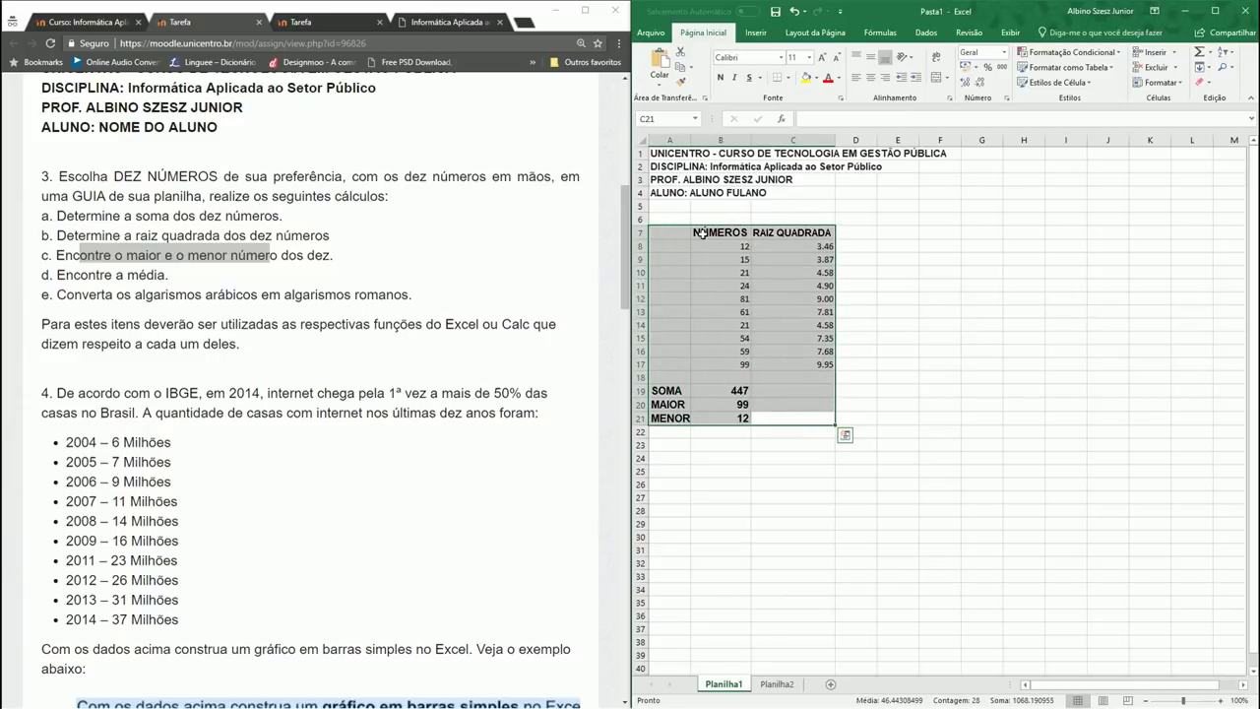
{"action": "left_click", "coordinate": [781, 57]}
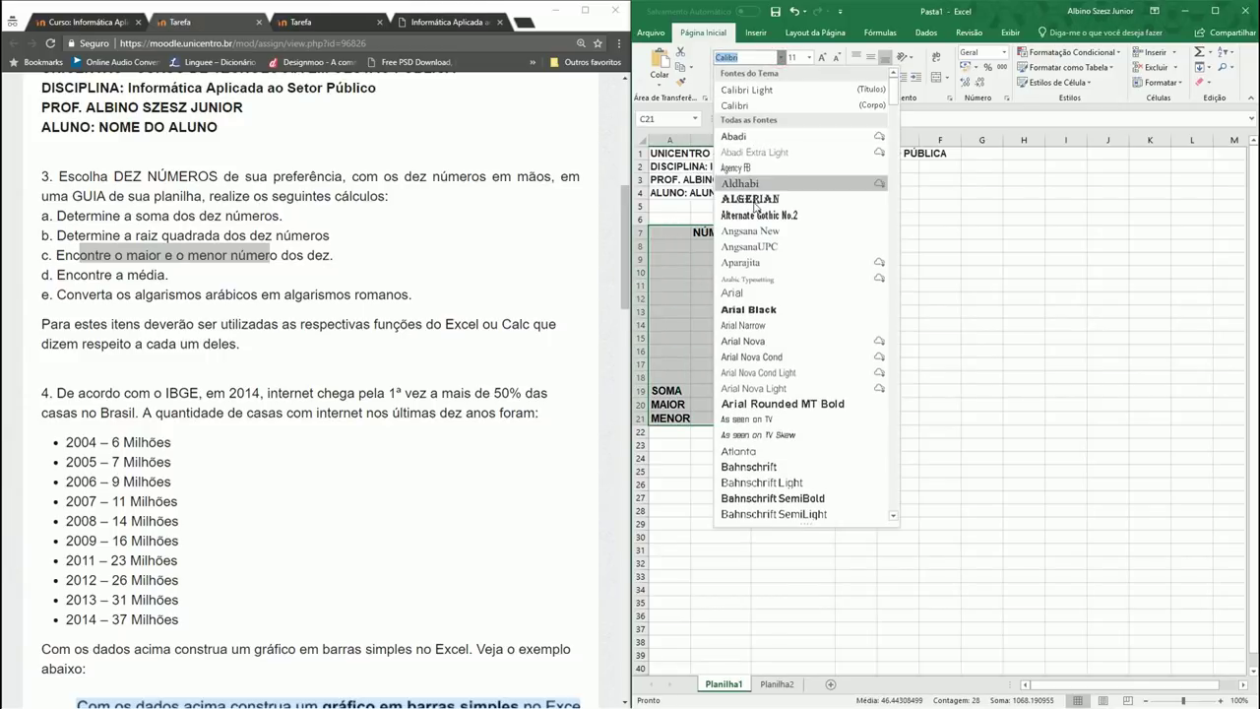
{"action": "left_click", "coordinate": [734, 293]}
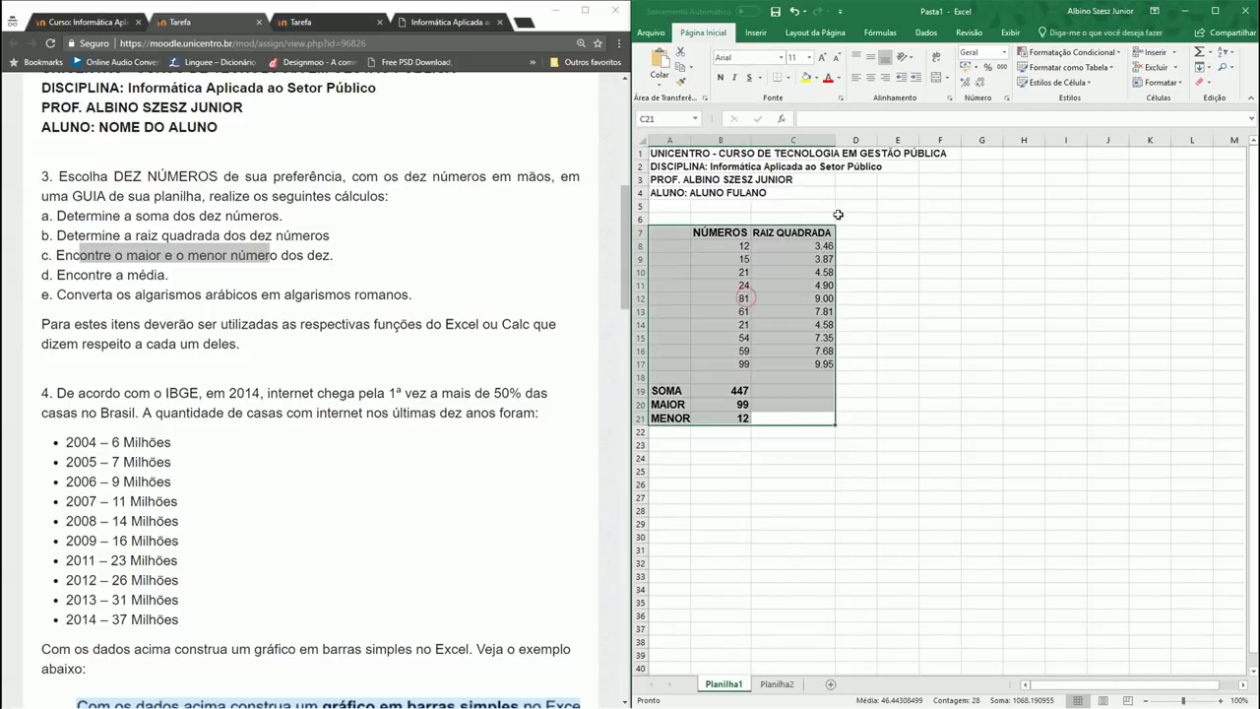
{"action": "left_click", "coordinate": [808, 57]}
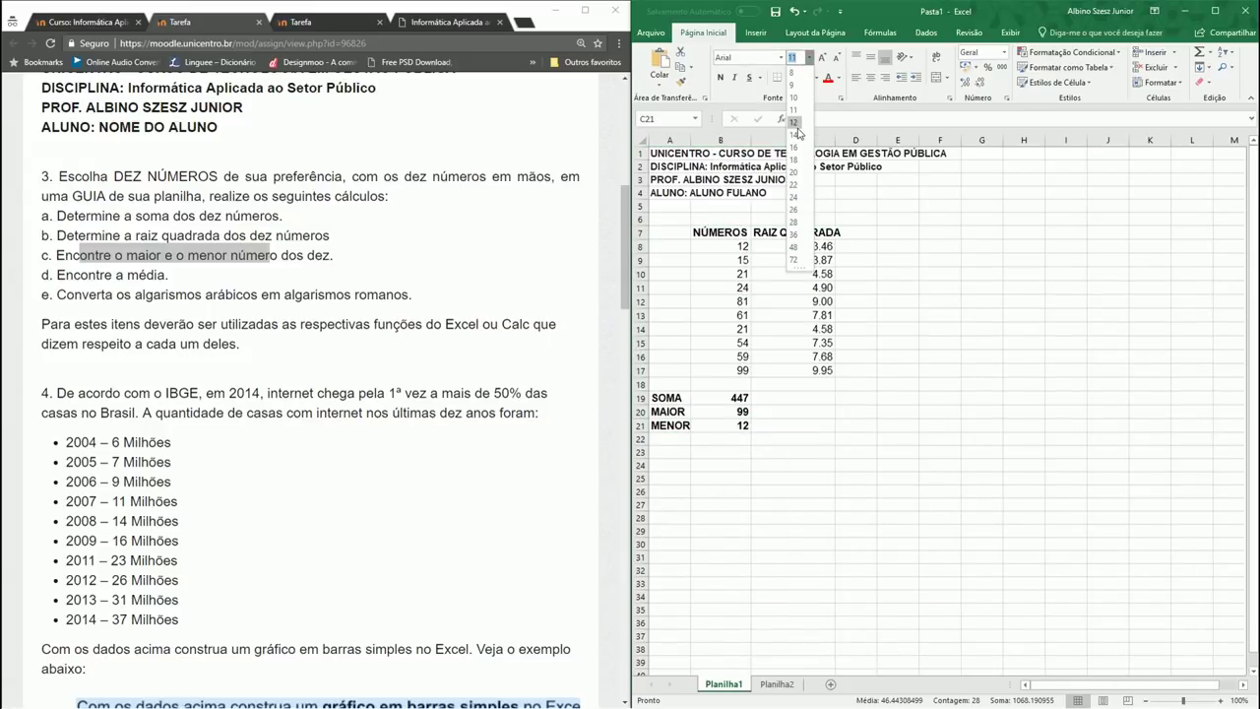
{"action": "left_click", "coordinate": [795, 122]}
Step: Widen column C slightly and highlight the average instruction in the assignment
{"action": "left_click", "coordinate": [792, 314]}
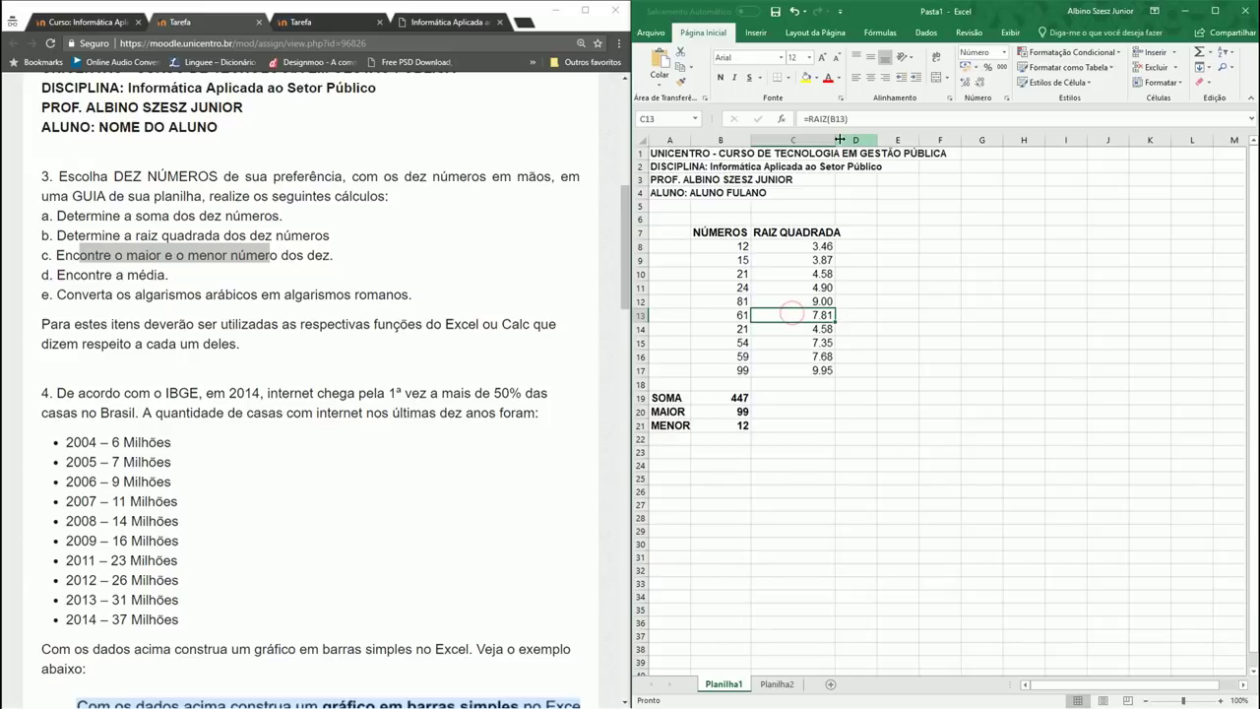
{"action": "left_click_drag", "start_coordinate": [839, 140], "coordinate": [849, 140]}
{"action": "left_click", "coordinate": [722, 180]}
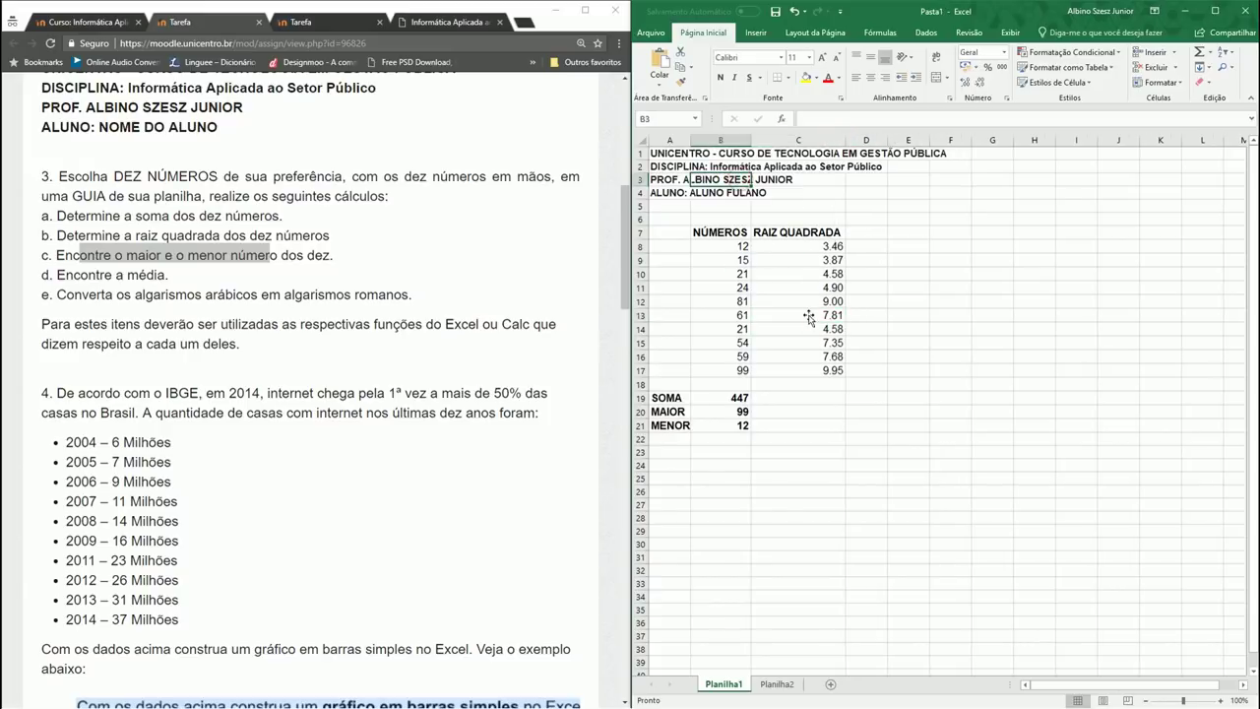
{"action": "left_click", "coordinate": [808, 316]}
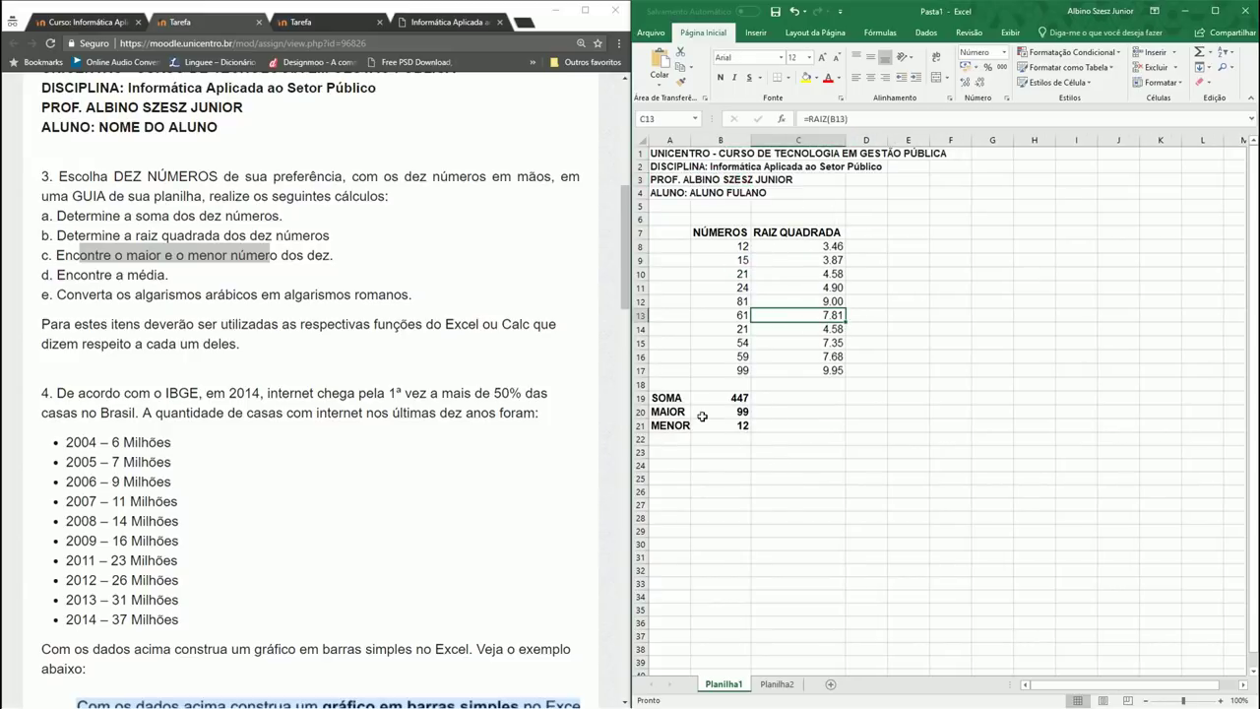
{"action": "left_click", "coordinate": [139, 270]}
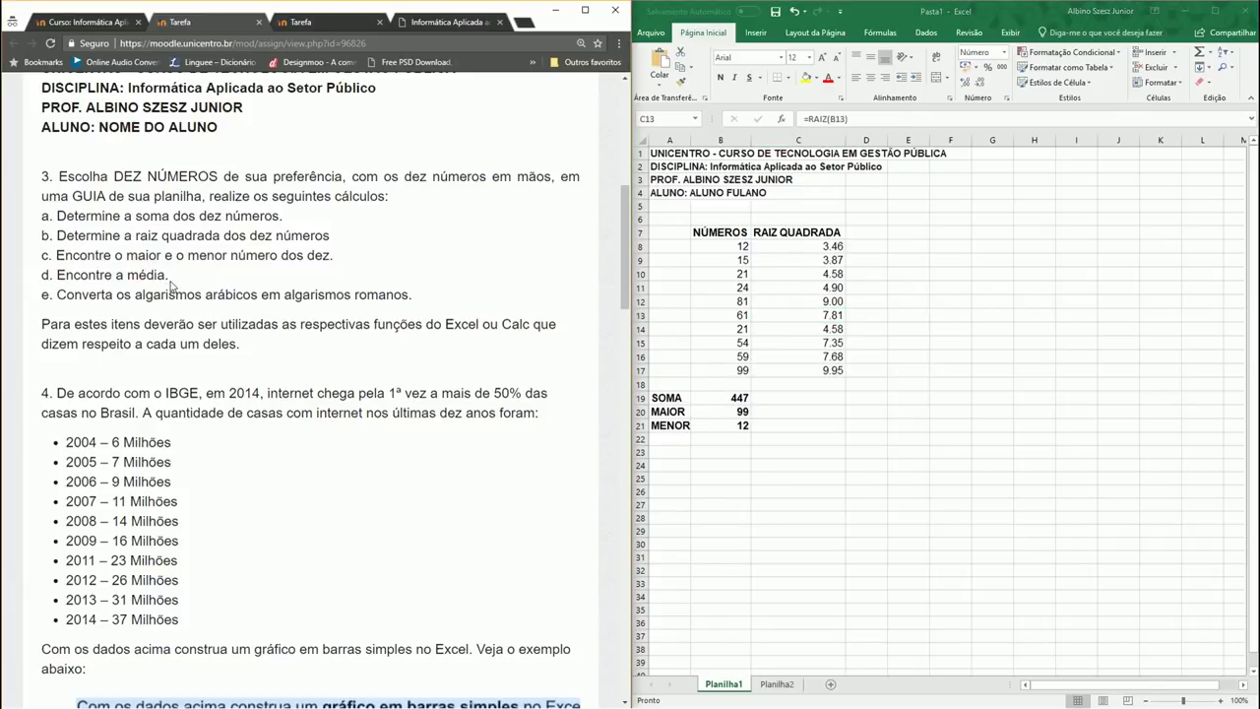
{"action": "left_click_drag", "start_coordinate": [171, 284], "coordinate": [80, 274]}
Step: Add the MÉDIA label in A22 with =MÉDIA(B8:B17), giving 44.7, beside it
{"action": "left_click", "coordinate": [670, 439]}
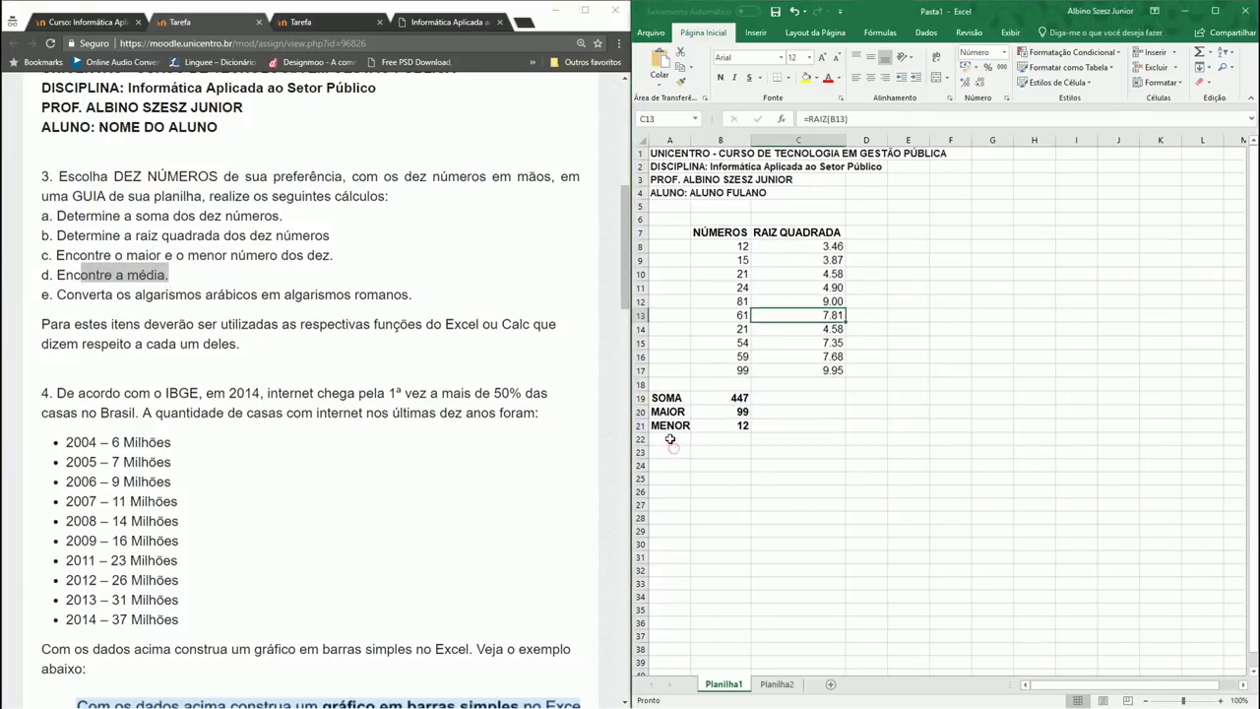
{"action": "type", "text": "MÉDIA"}
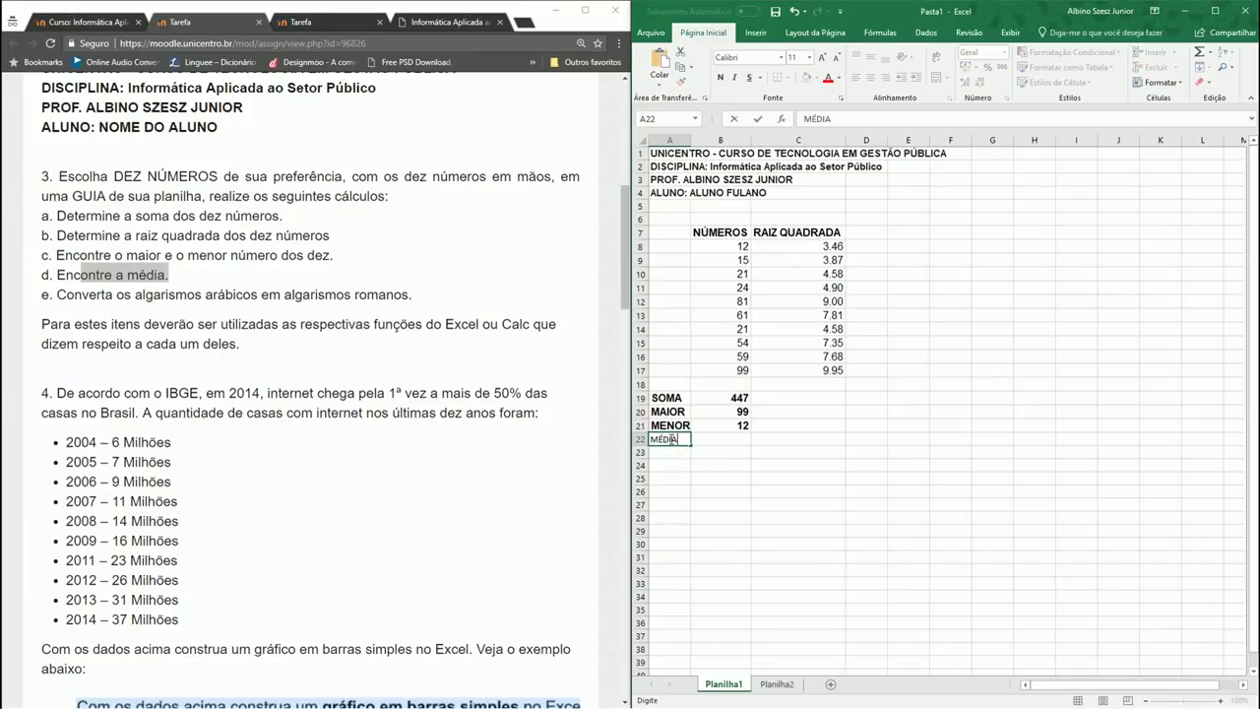
{"action": "key", "text": "Tab"}
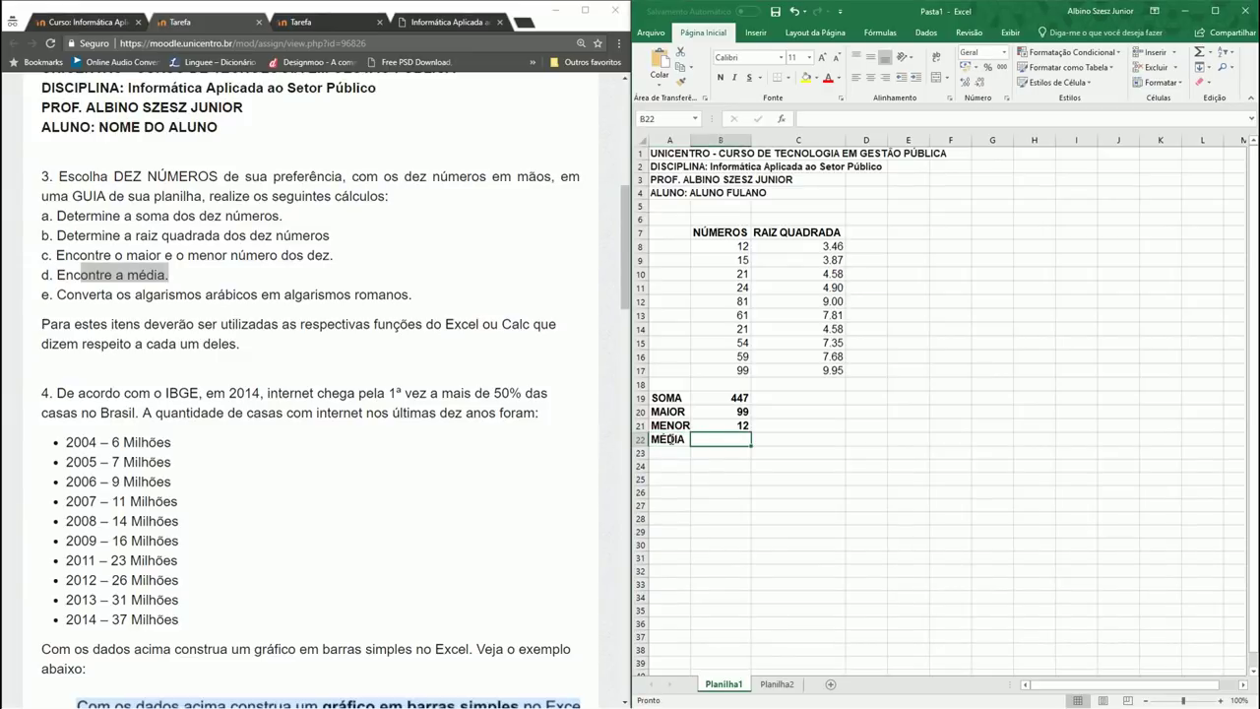
{"action": "type", "text": "=MÉ"}
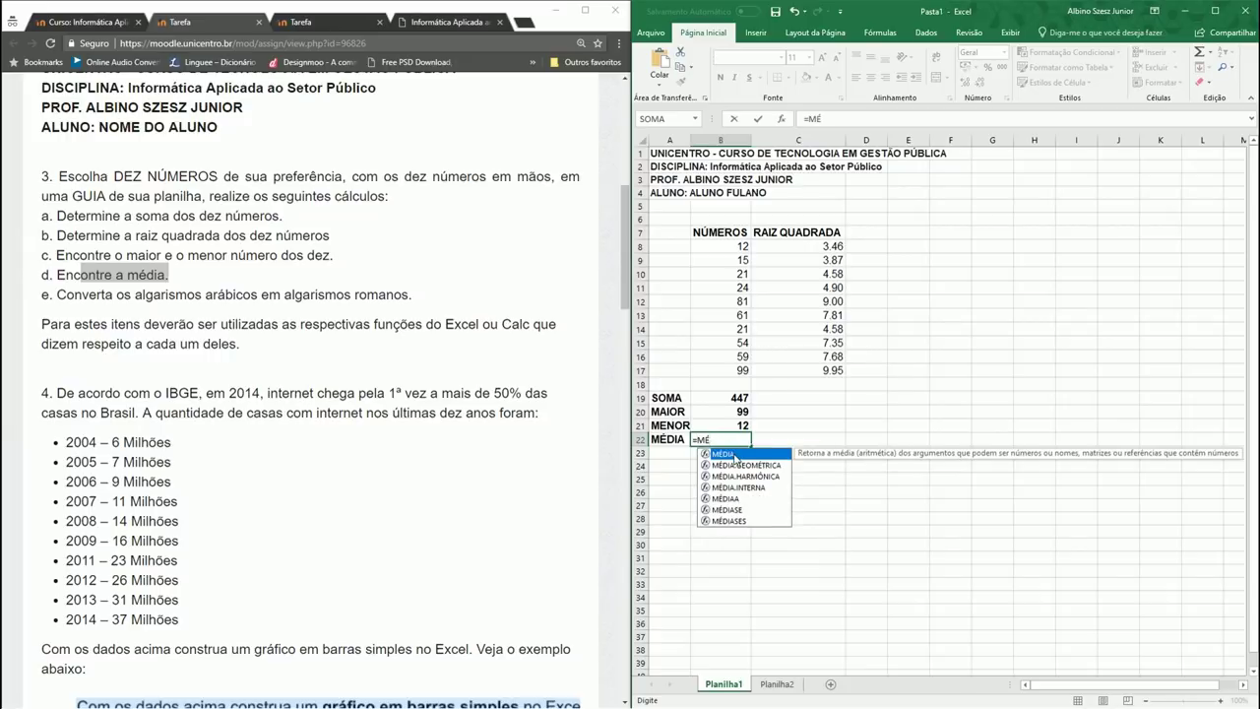
{"action": "double_click", "coordinate": [734, 455]}
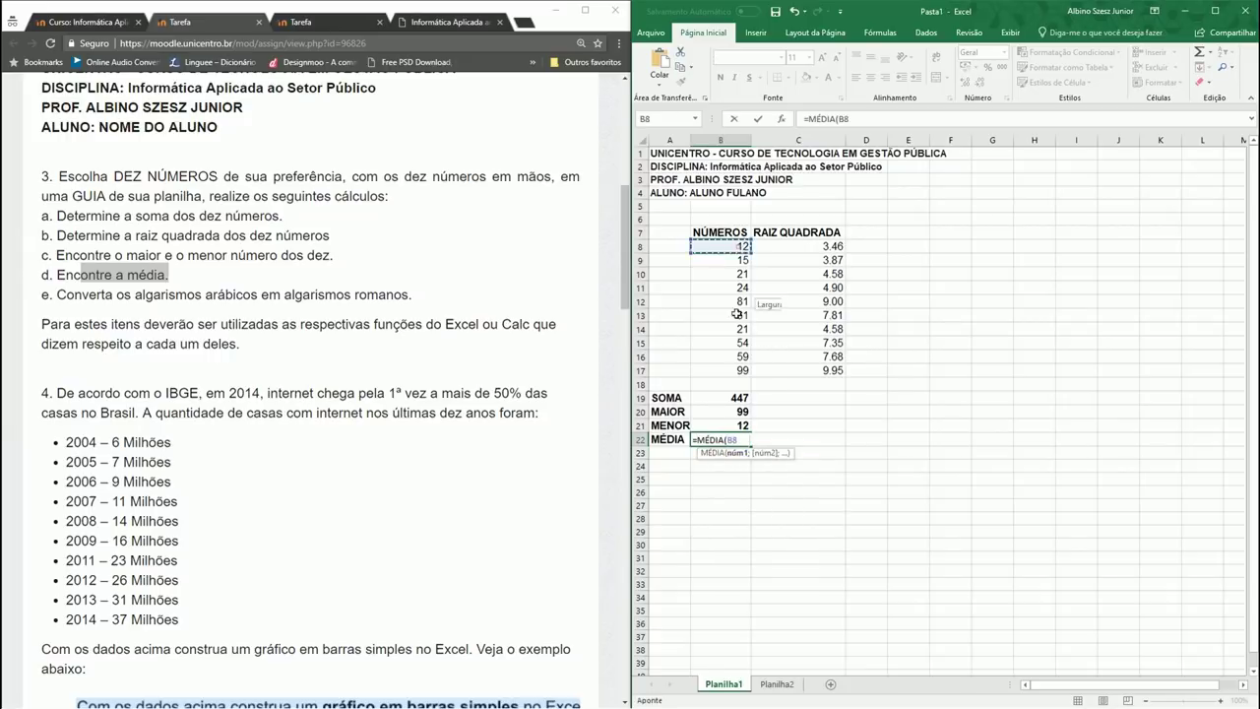
{"action": "left_click_drag", "start_coordinate": [740, 246], "coordinate": [748, 370]}
{"action": "key", "text": "Return"}
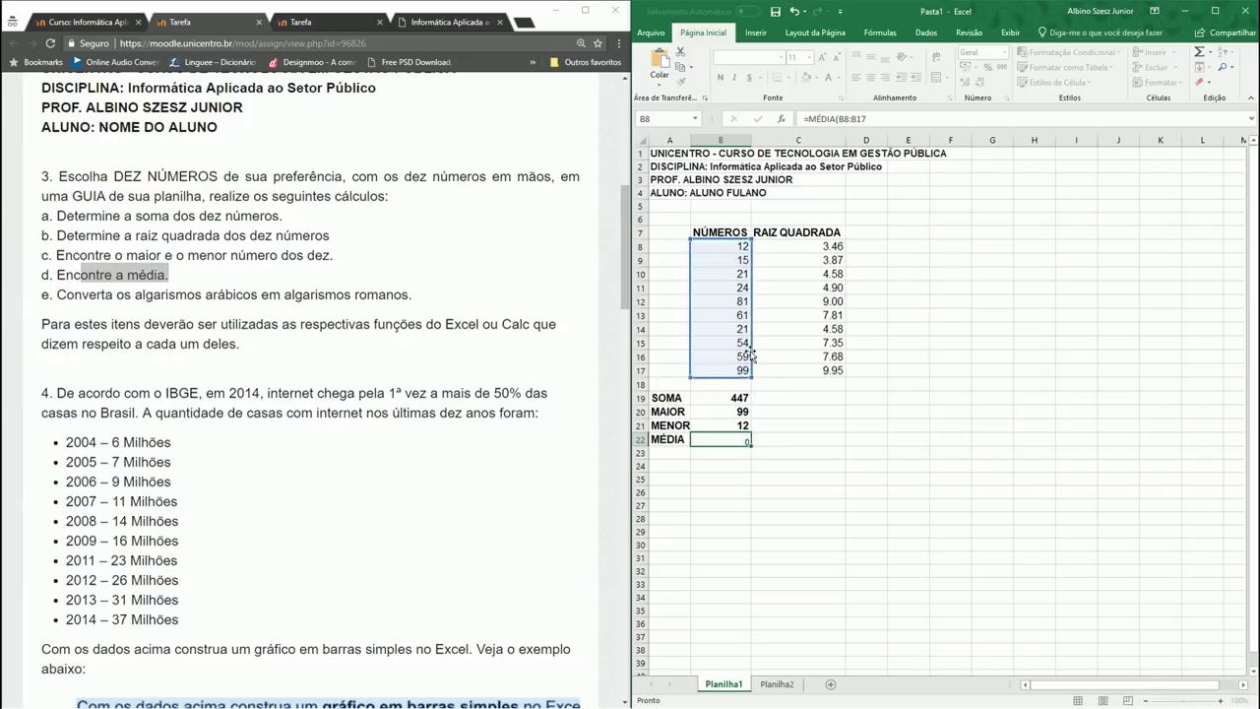
Step: Format the average 44.7 in B22 as bold Arial size 12
{"action": "left_click", "coordinate": [737, 439]}
{"action": "left_click", "coordinate": [822, 57]}
{"action": "left_click", "coordinate": [781, 57]}
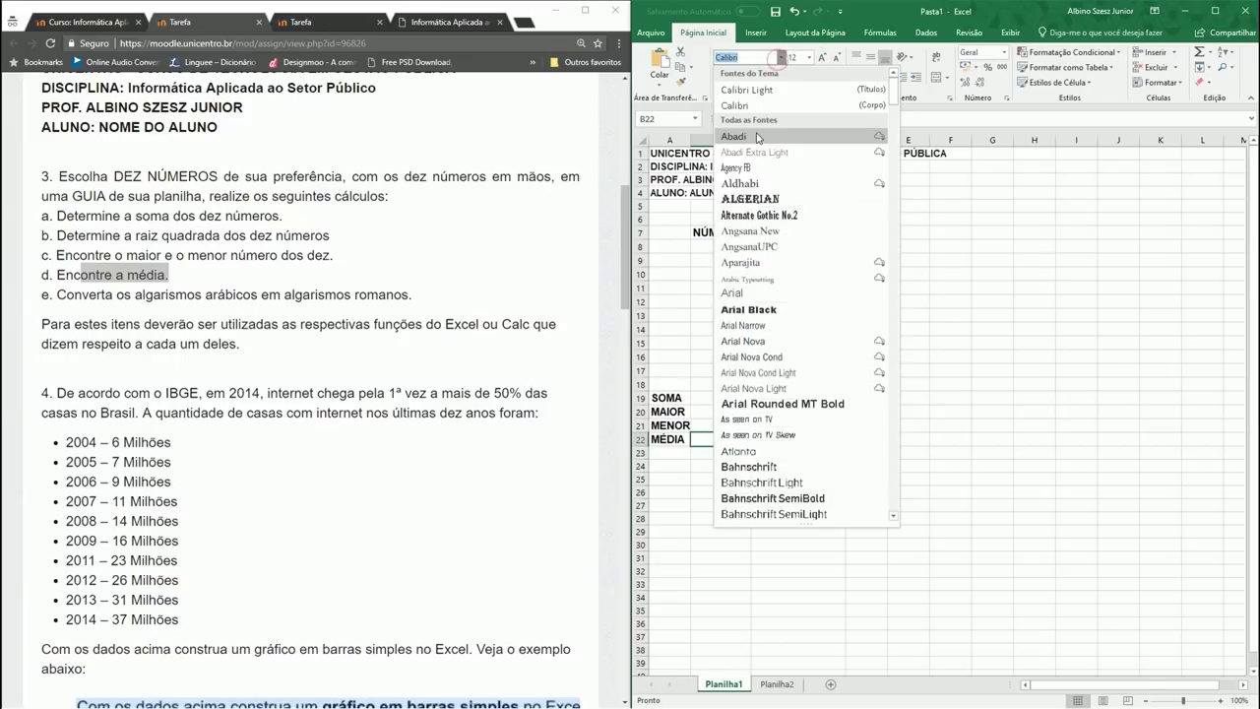
{"action": "left_click", "coordinate": [754, 288]}
{"action": "left_click", "coordinate": [720, 76]}
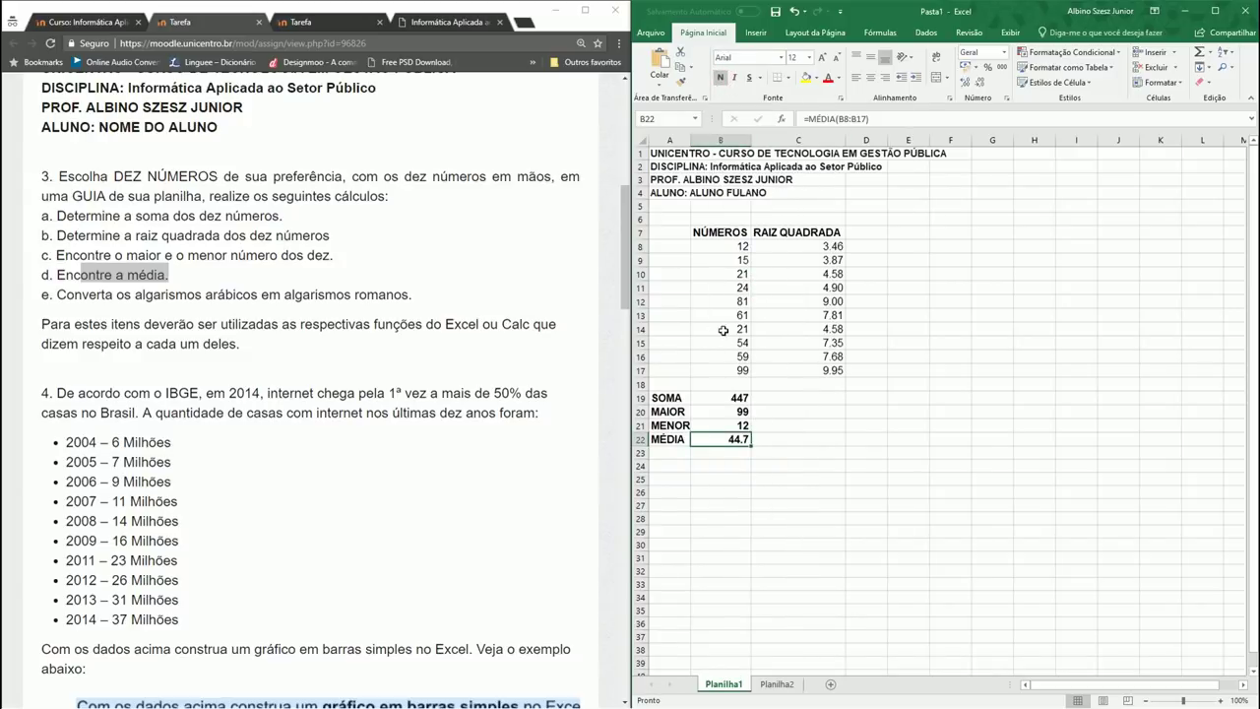
{"action": "left_click", "coordinate": [264, 306]}
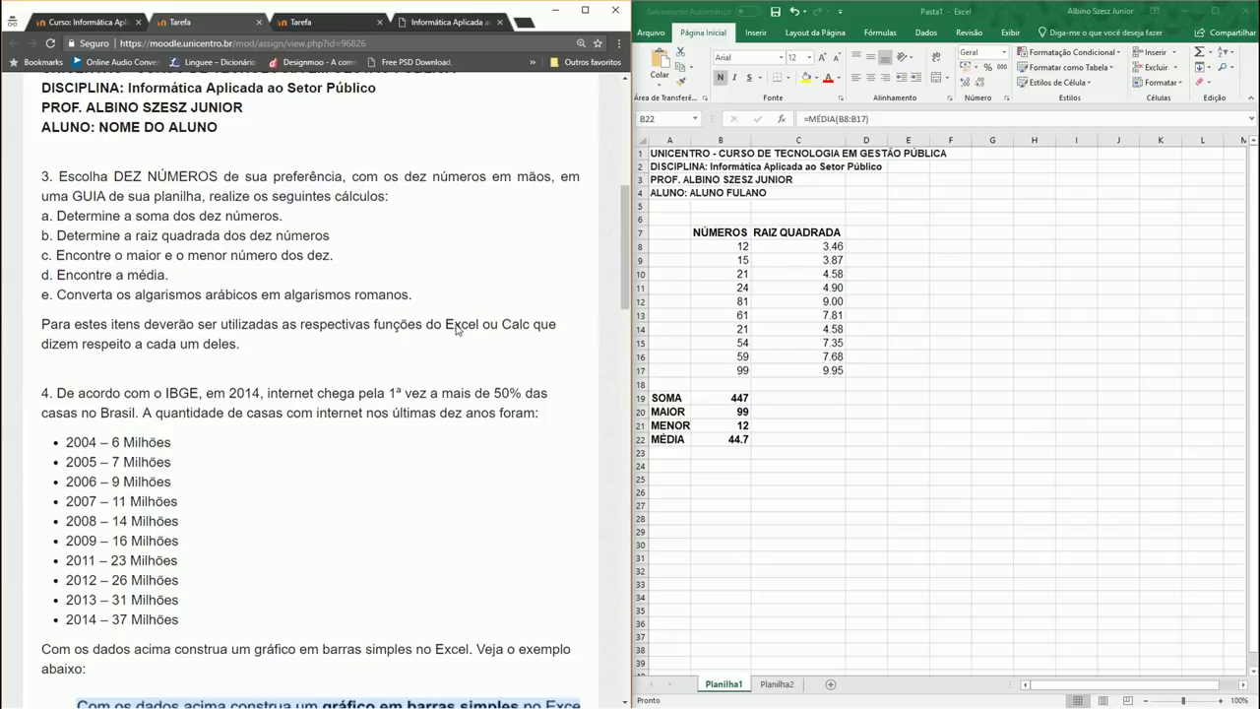
Step: Add a bold, size 12 ROMANOS header in D7 and autofit column D
{"action": "left_click", "coordinate": [868, 231]}
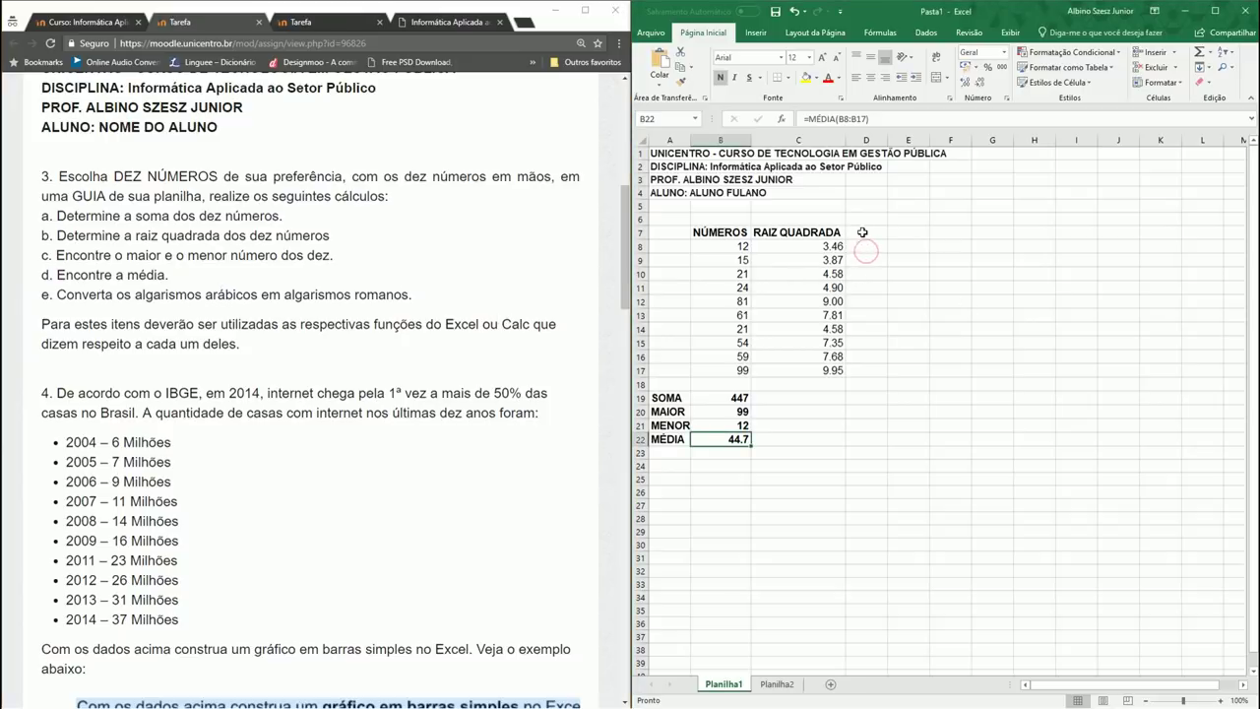
{"action": "left_click", "coordinate": [869, 232]}
{"action": "type", "text": "ROMANOS"}
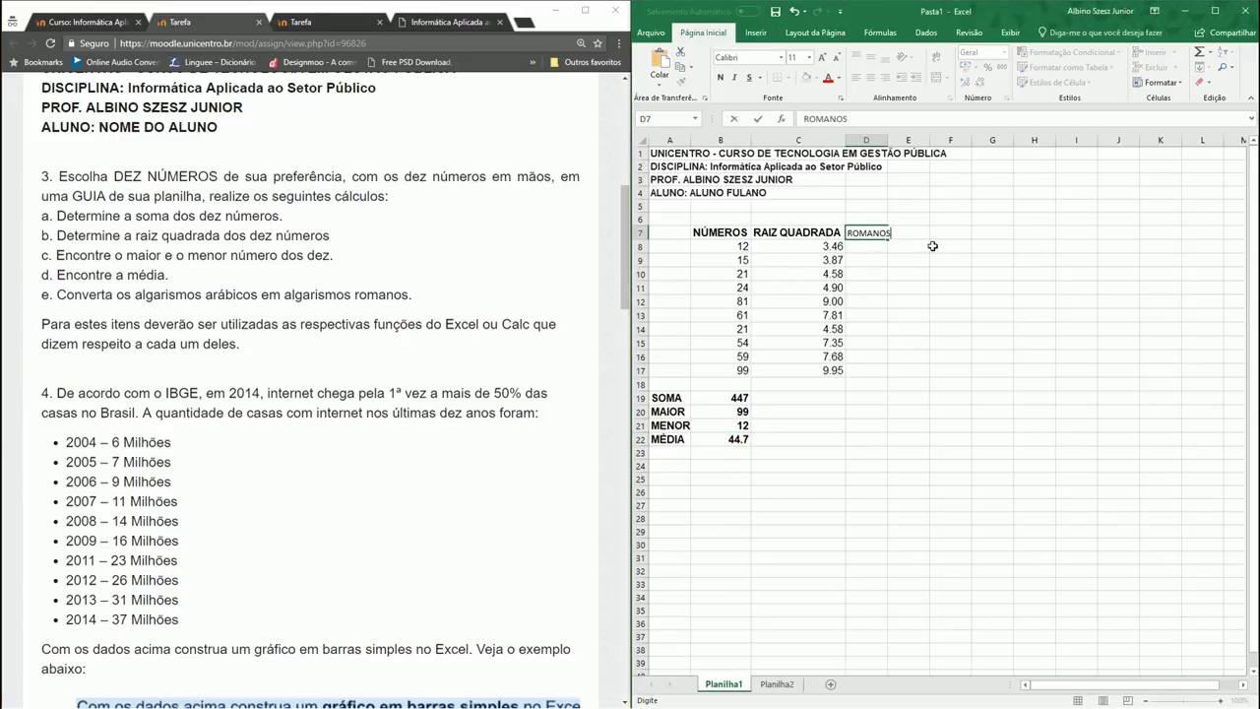
{"action": "key", "text": "Return"}
{"action": "left_click", "coordinate": [866, 232]}
{"action": "left_click", "coordinate": [720, 77]}
{"action": "left_click", "coordinate": [822, 57]}
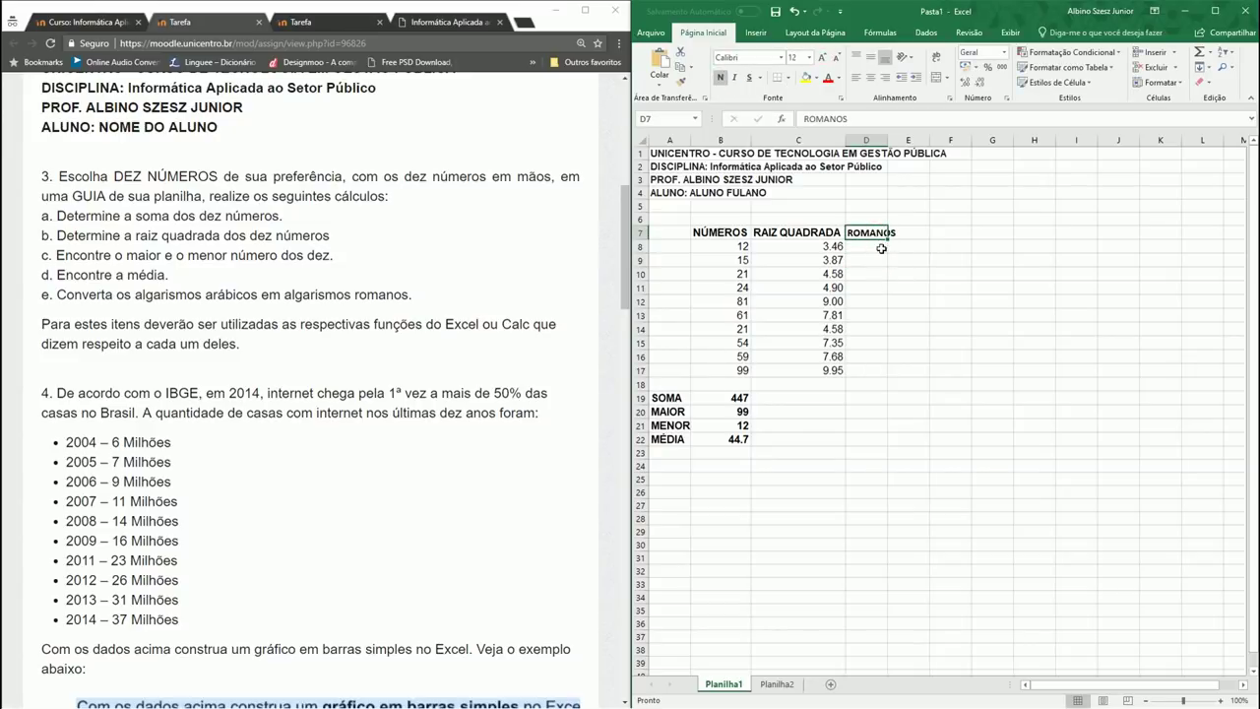
{"action": "double_click", "coordinate": [888, 139]}
Step: Enter =ROMANO(B8) in D8 and fill it down to D17
{"action": "left_click", "coordinate": [872, 246]}
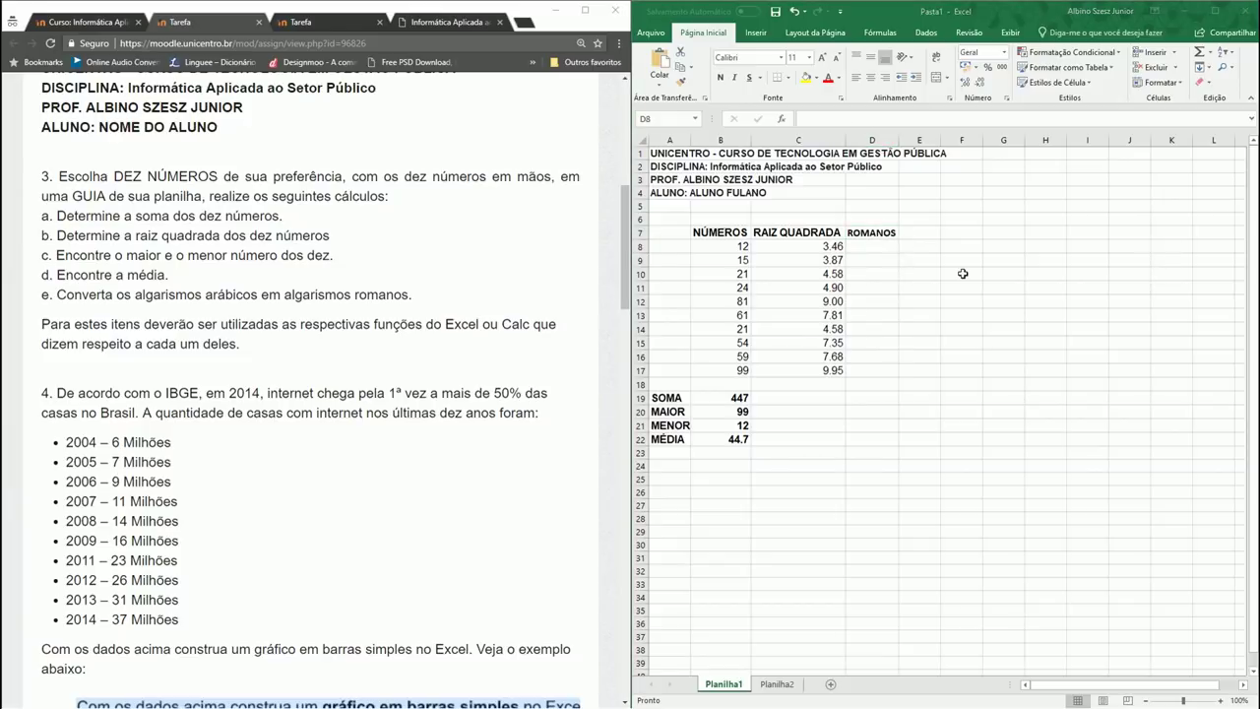
{"action": "left_click", "coordinate": [867, 249]}
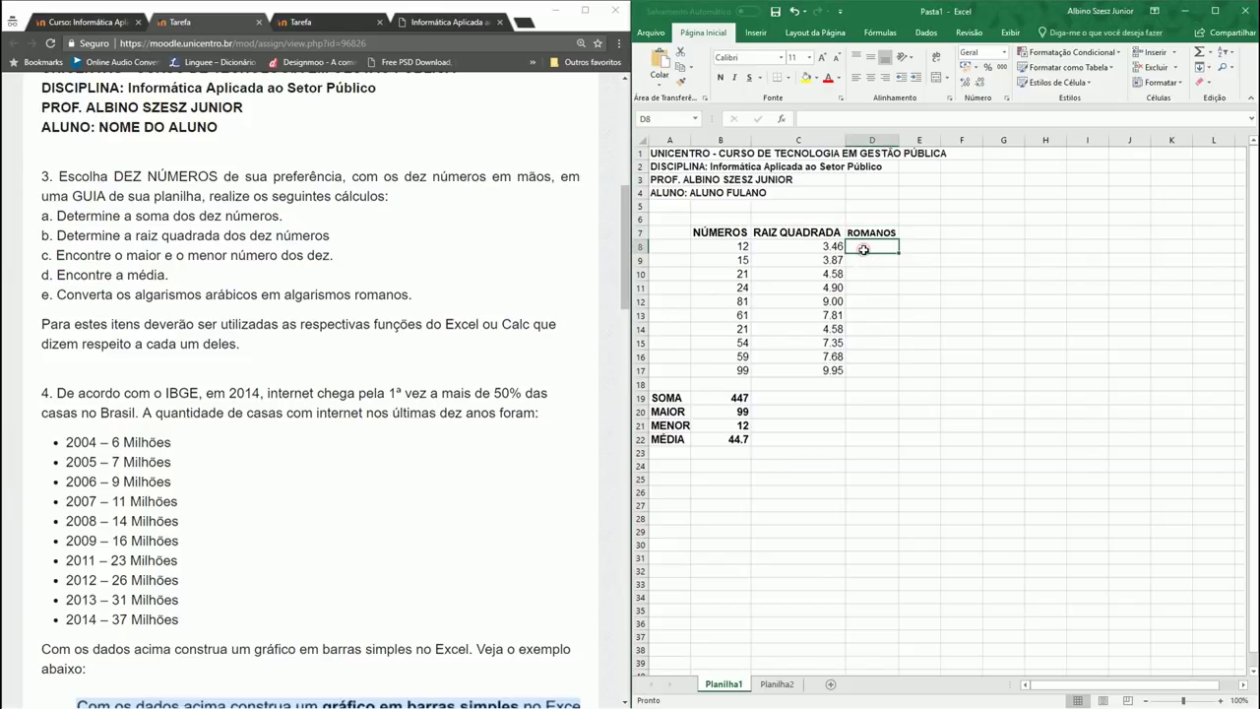
{"action": "type", "text": "=ROM"}
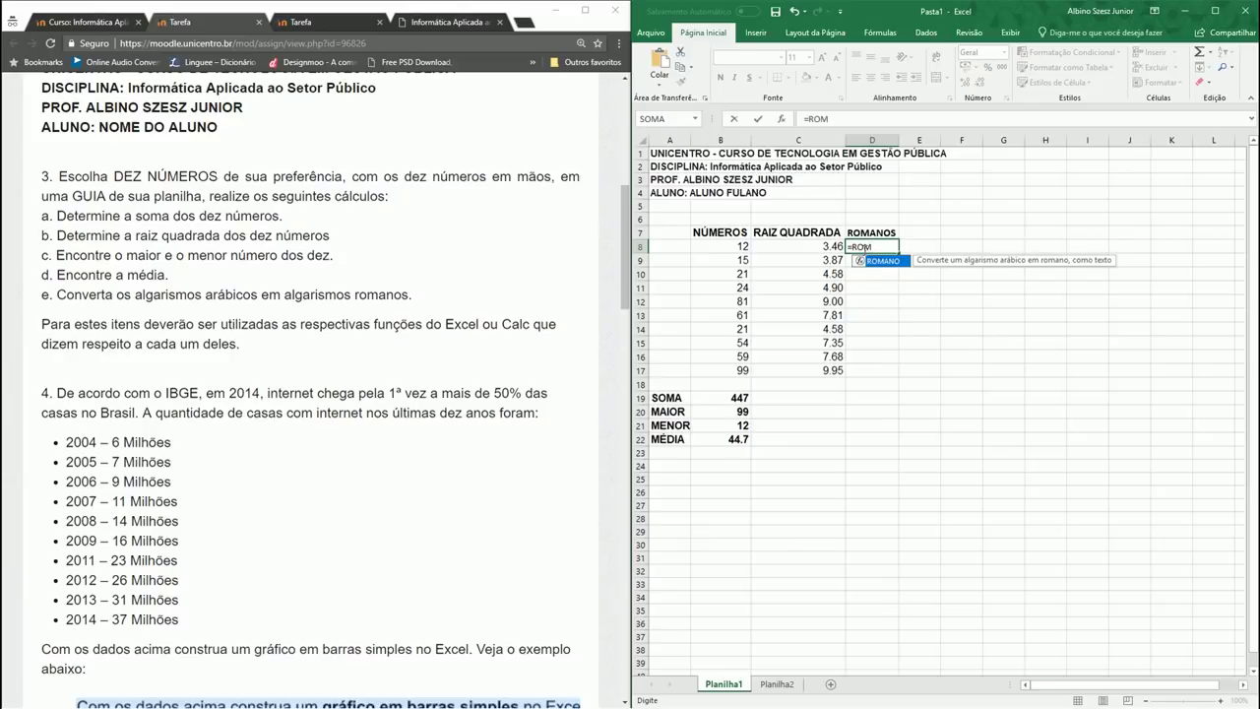
{"action": "key", "text": "Tab"}
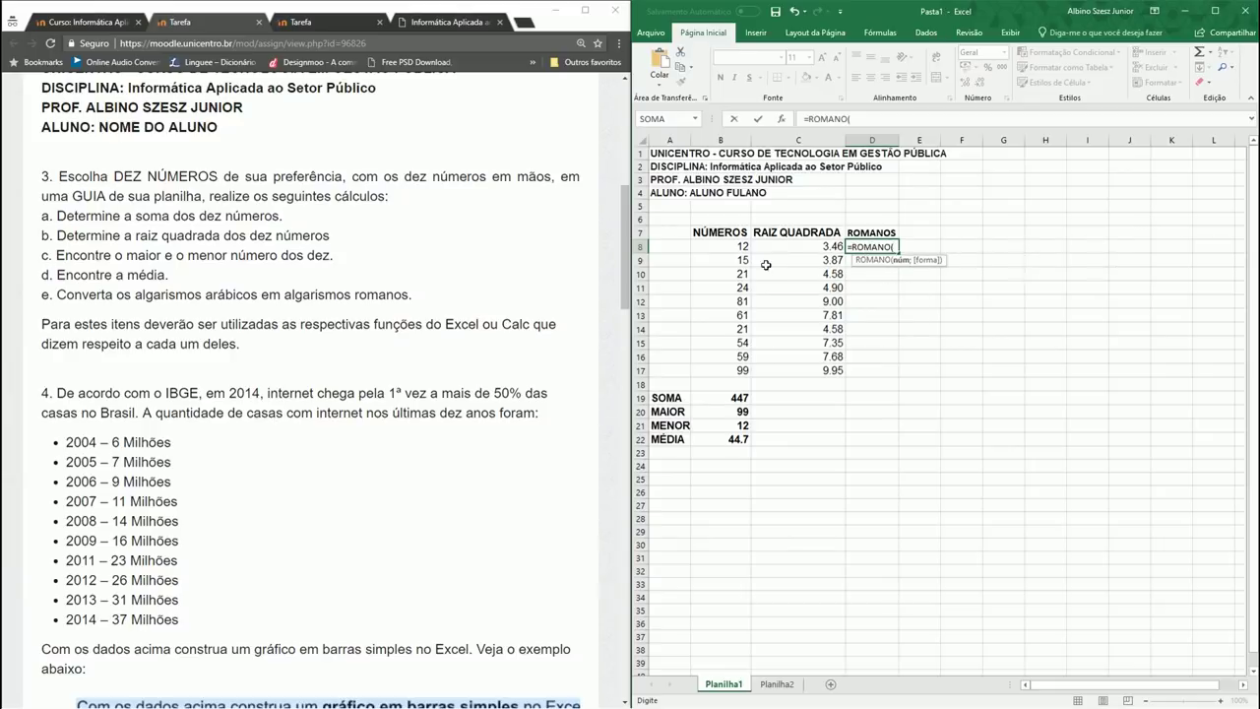
{"action": "left_click", "coordinate": [729, 248]}
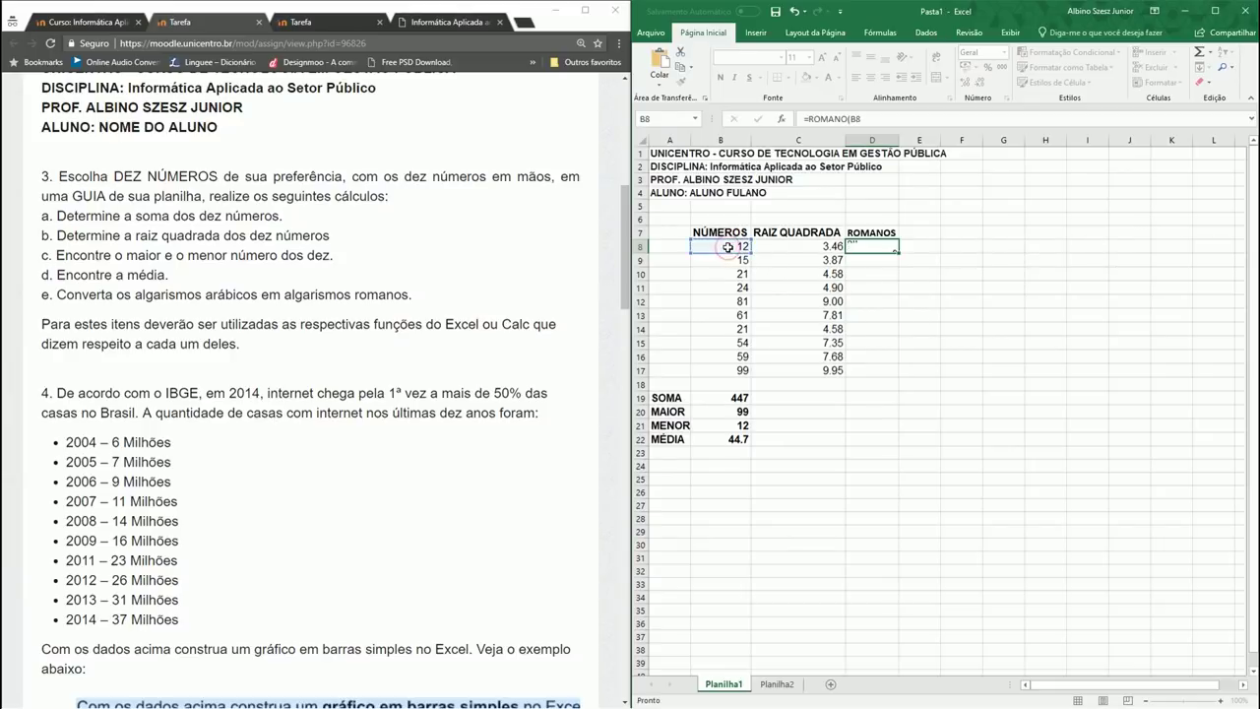
{"action": "key", "text": "Return"}
{"action": "left_click", "coordinate": [873, 244]}
{"action": "left_click_drag", "start_coordinate": [898, 253], "coordinate": [887, 381]}
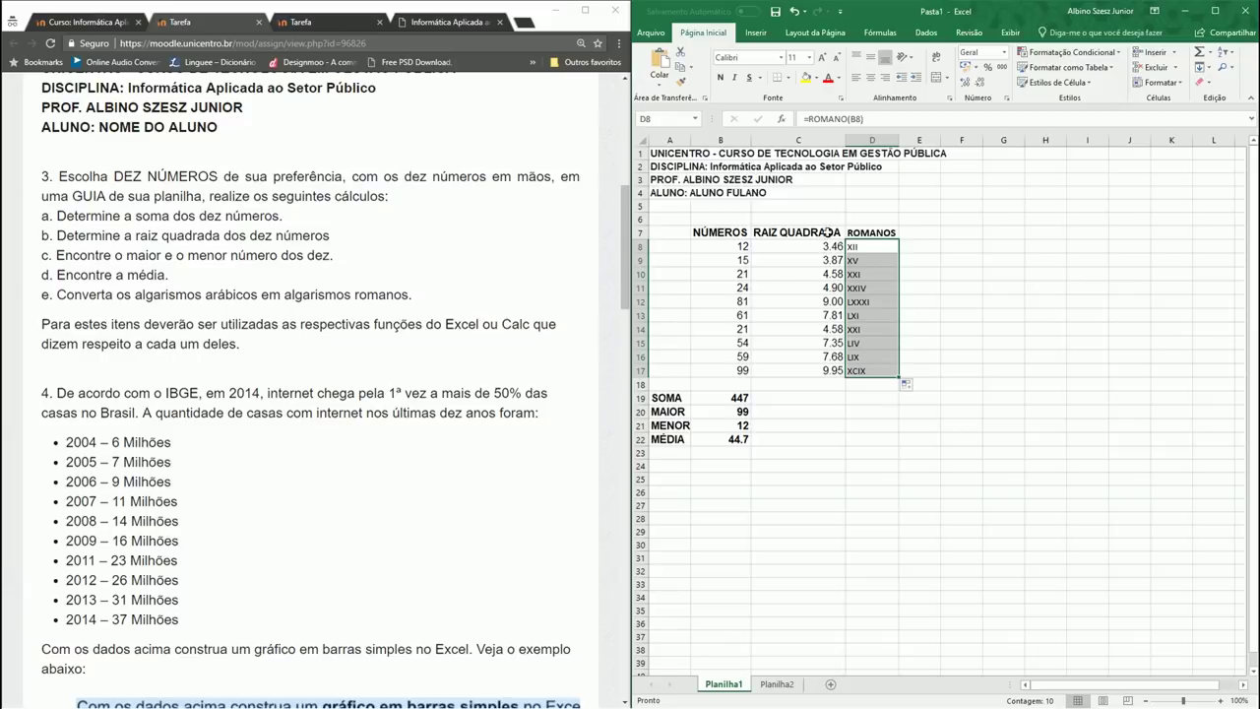
Step: Set the Roman numerals in column D to Arial size 12
{"action": "left_click", "coordinate": [822, 57]}
{"action": "left_click", "coordinate": [775, 56]}
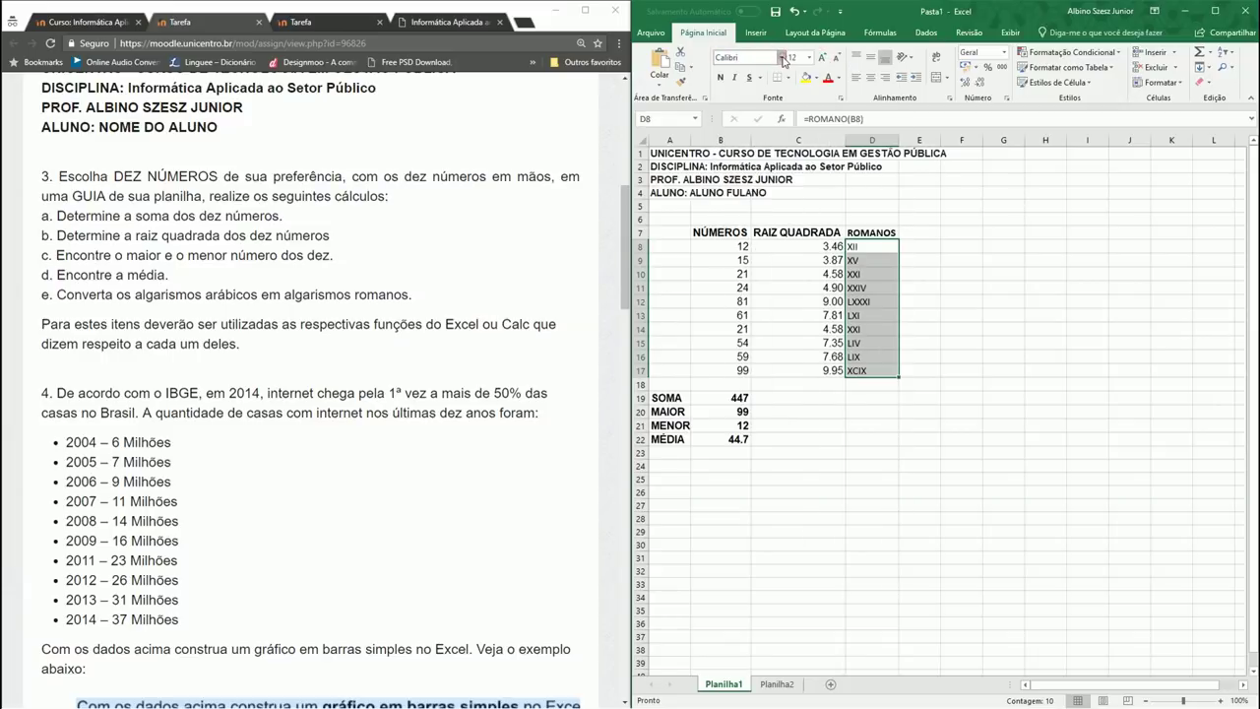
{"action": "left_click", "coordinate": [781, 57]}
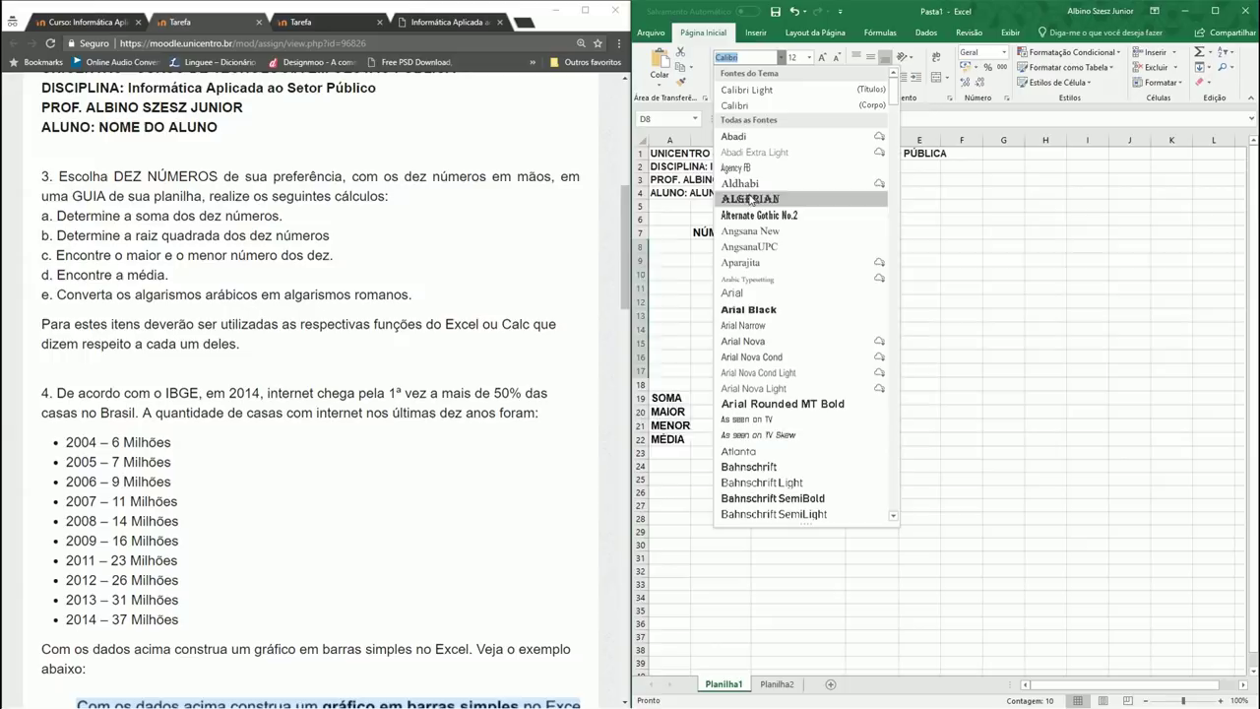
{"action": "left_click", "coordinate": [753, 293]}
{"action": "left_click", "coordinate": [854, 422]}
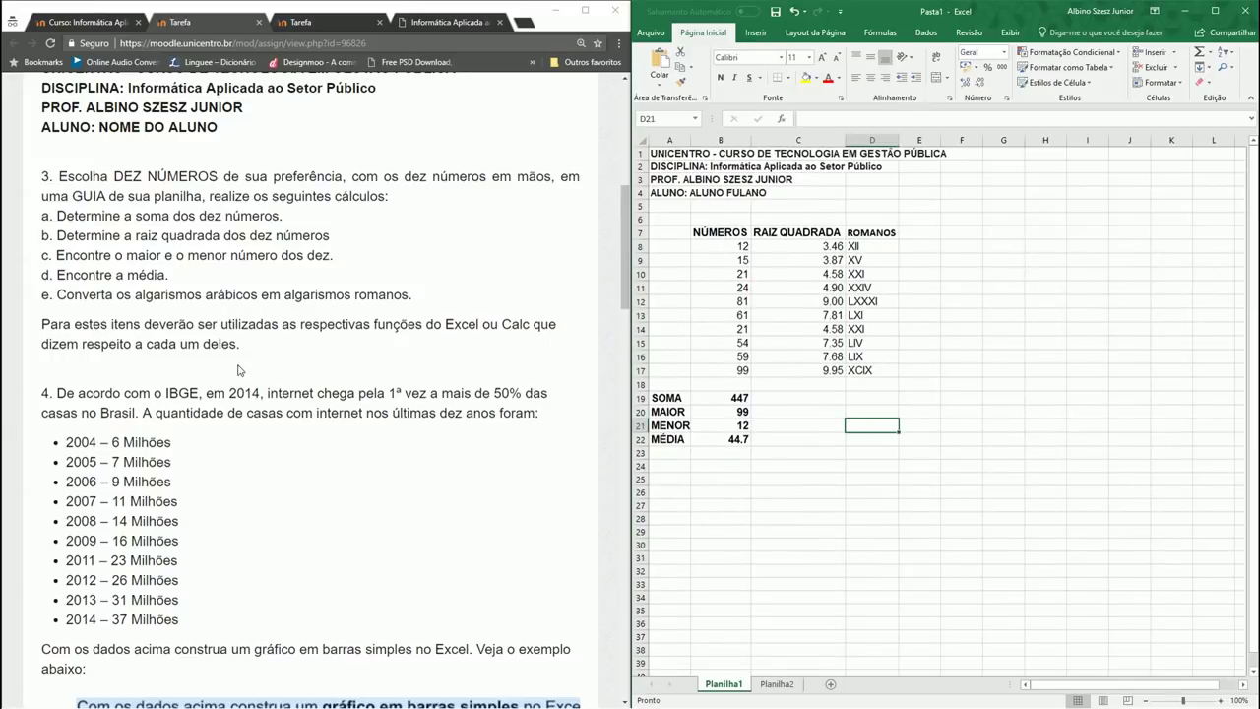
{"action": "left_click_drag", "start_coordinate": [50, 325], "coordinate": [310, 339]}
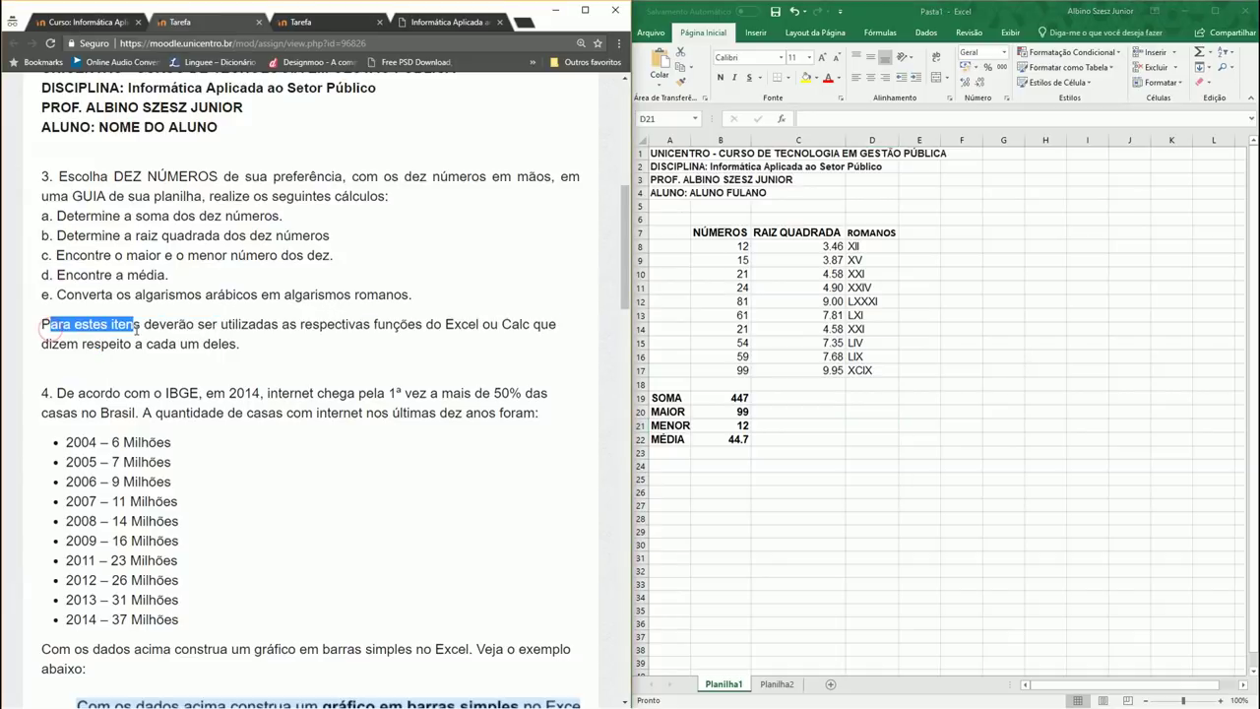
{"action": "mouse_move", "coordinate": [310, 340]}
{"action": "left_mouse_down"}
{"action": "mouse_move", "coordinate": [402, 328]}
{"action": "mouse_move", "coordinate": [276, 345]}
{"action": "left_mouse_up"}
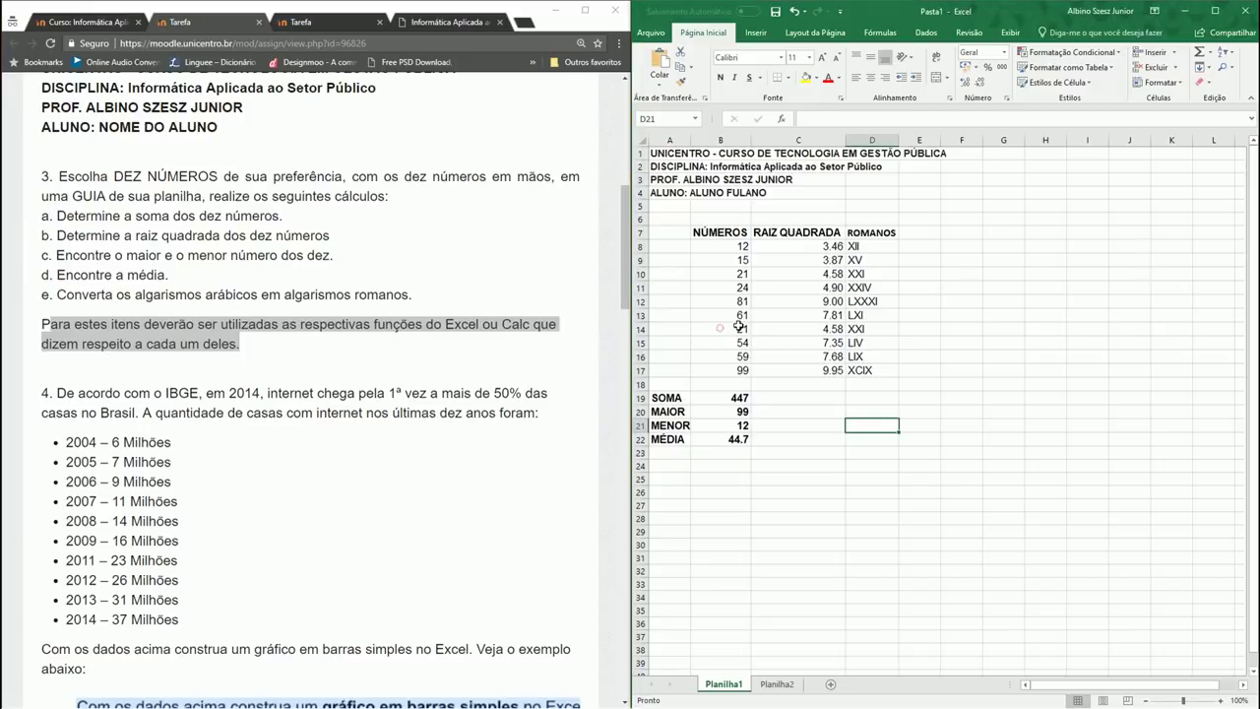
{"action": "left_click", "coordinate": [726, 399]}
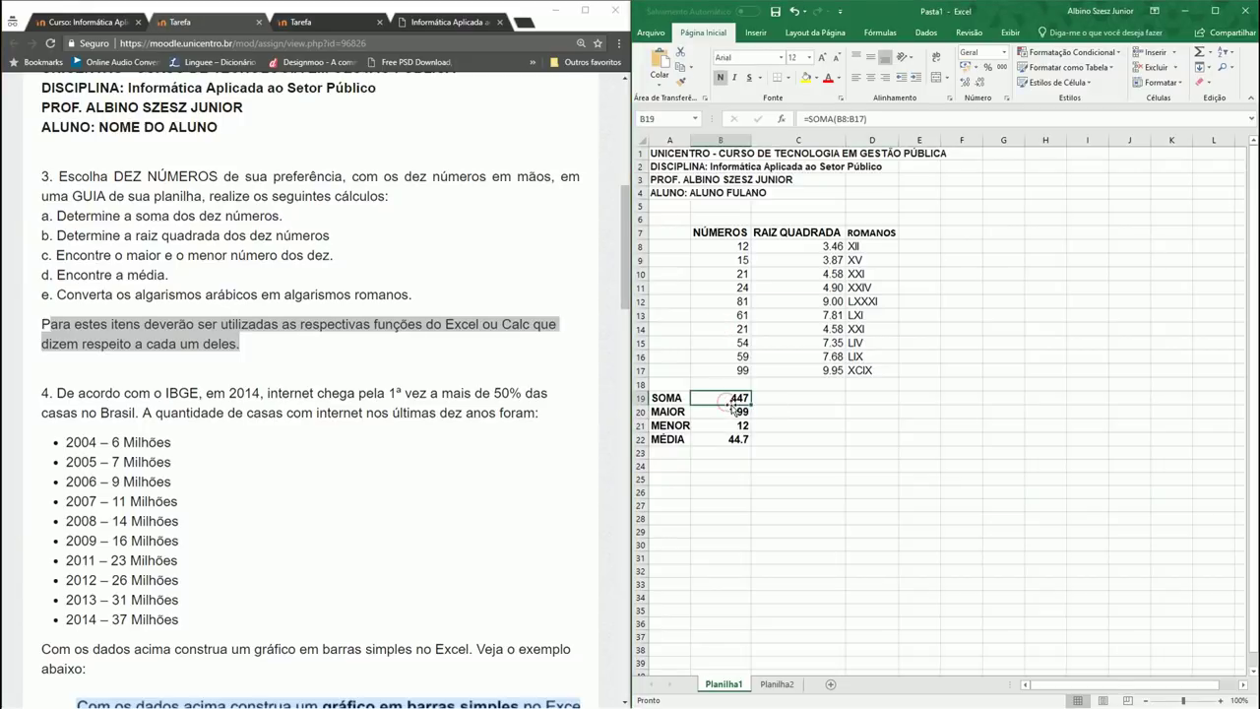
{"action": "left_click", "coordinate": [729, 413]}
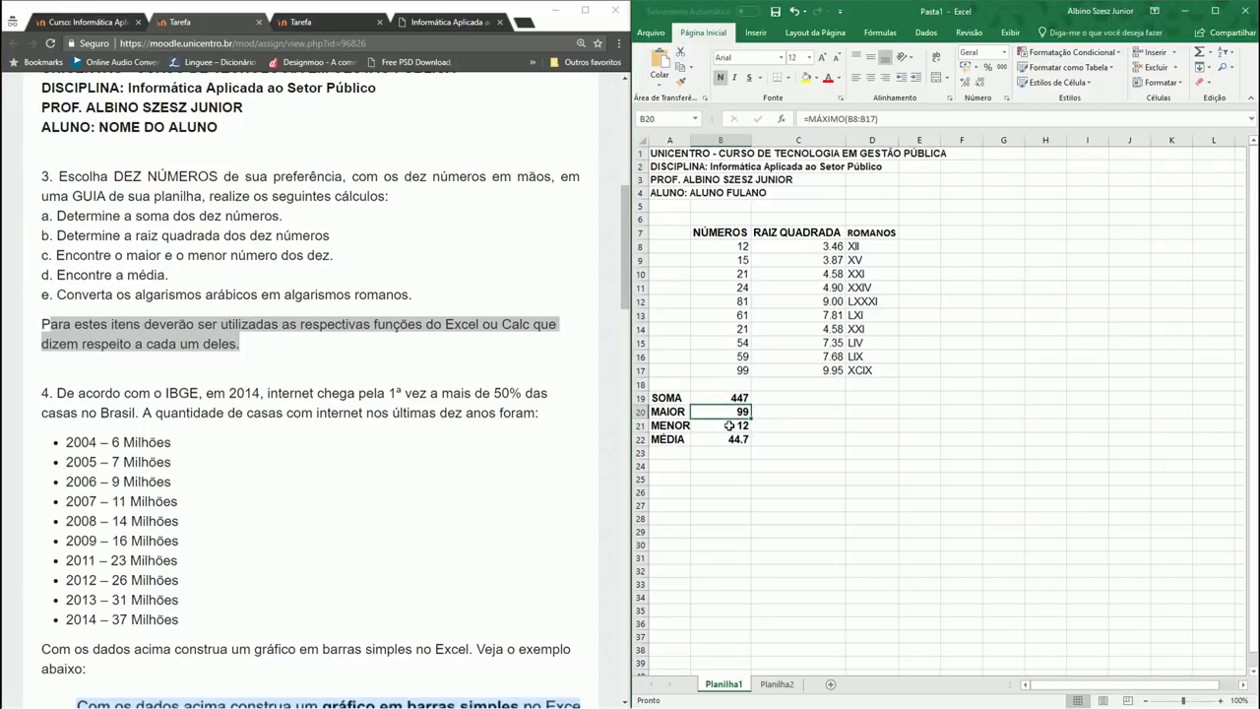
{"action": "left_click", "coordinate": [727, 425]}
{"action": "left_click", "coordinate": [721, 438]}
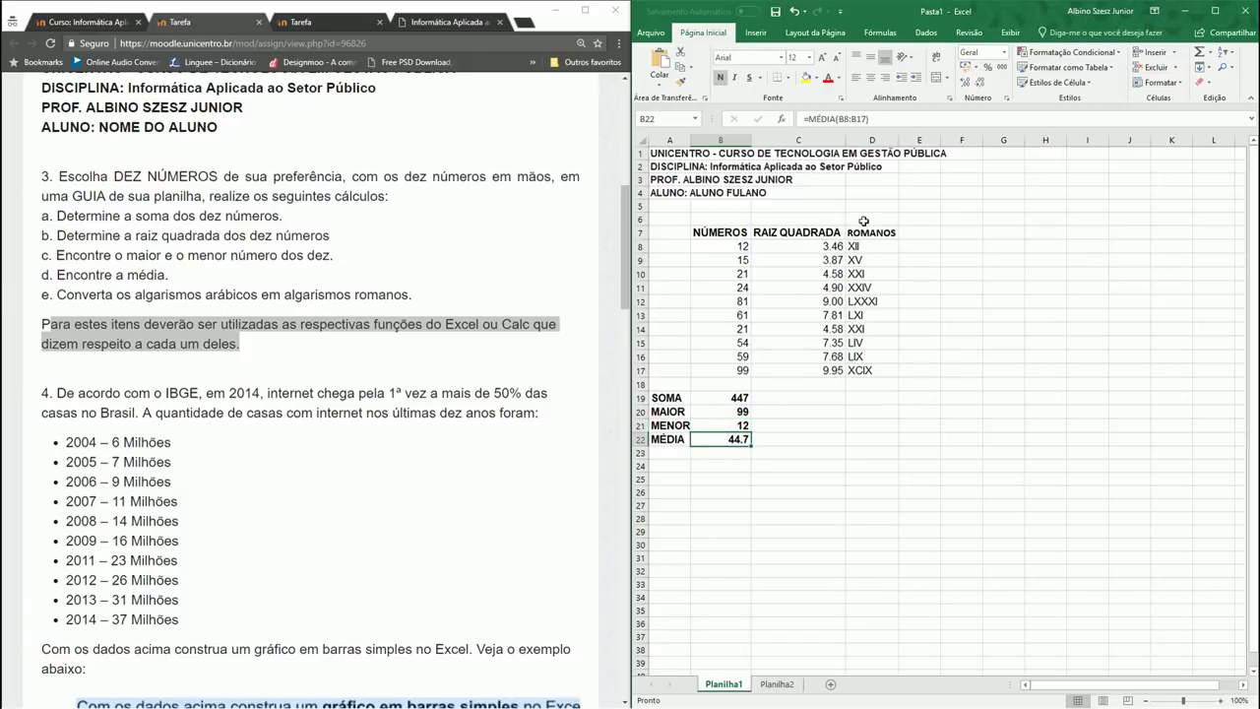
{"action": "left_click", "coordinate": [830, 248]}
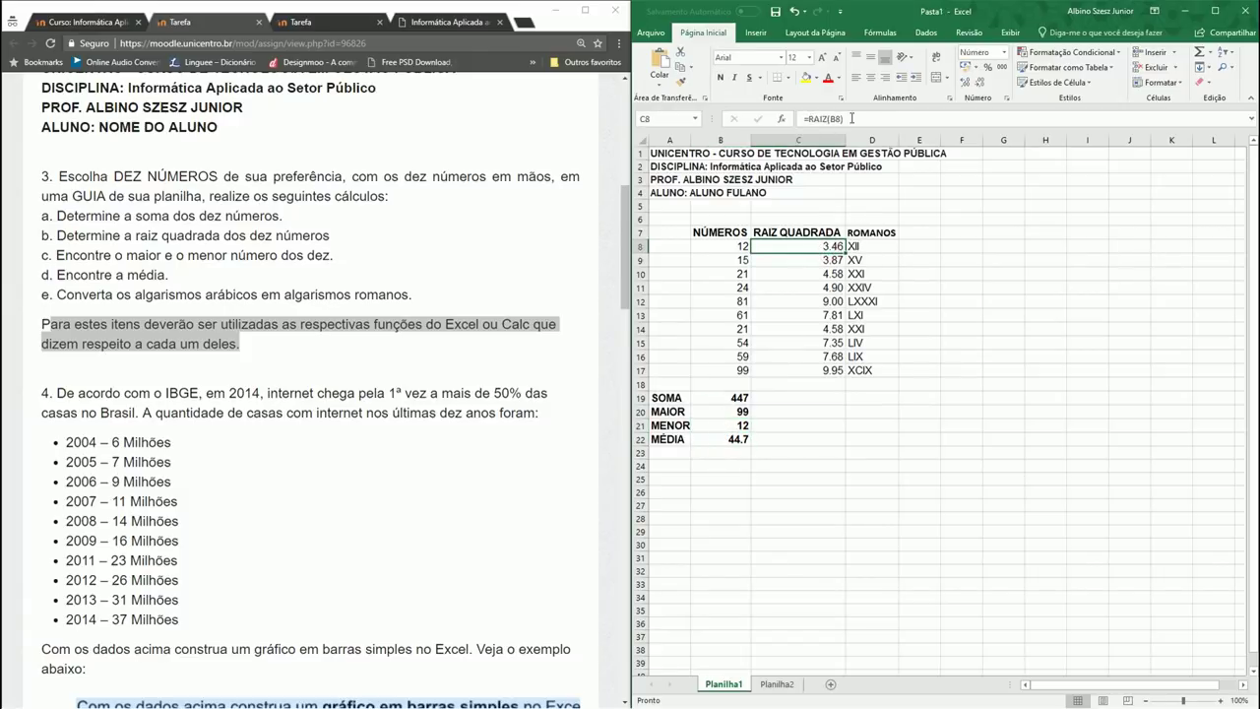
{"action": "left_click", "coordinate": [867, 246]}
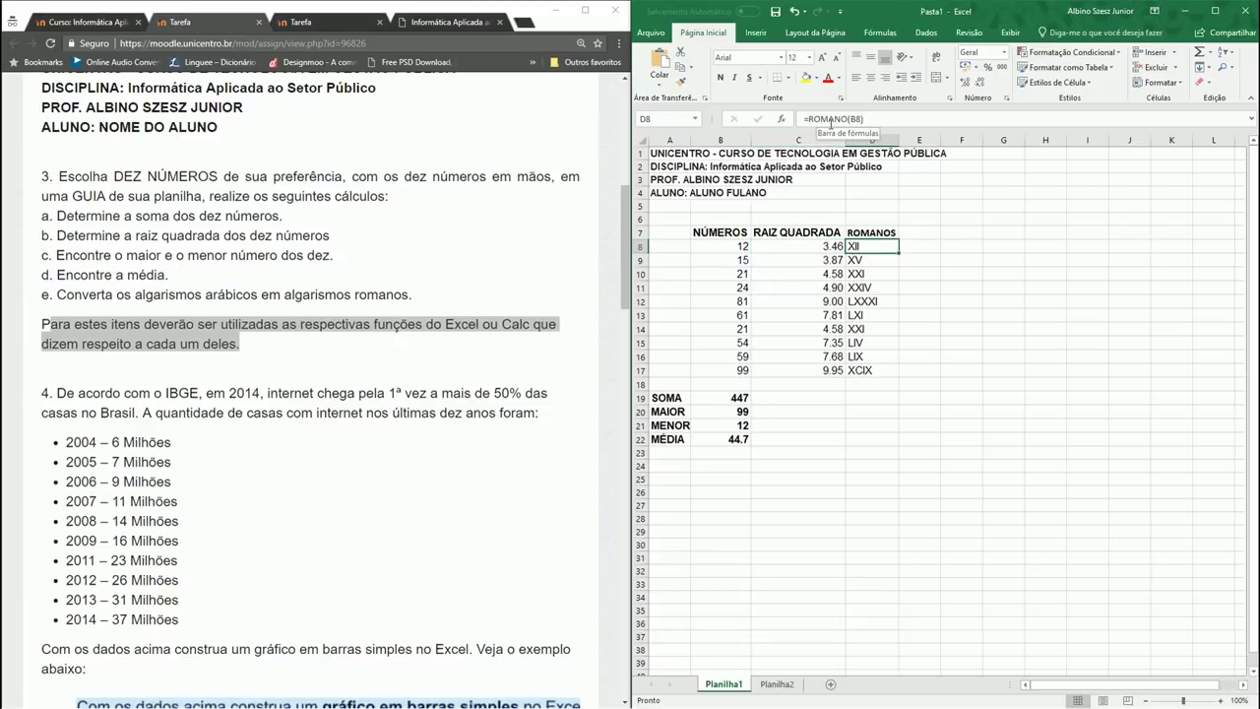
{"action": "left_click", "coordinate": [760, 354]}
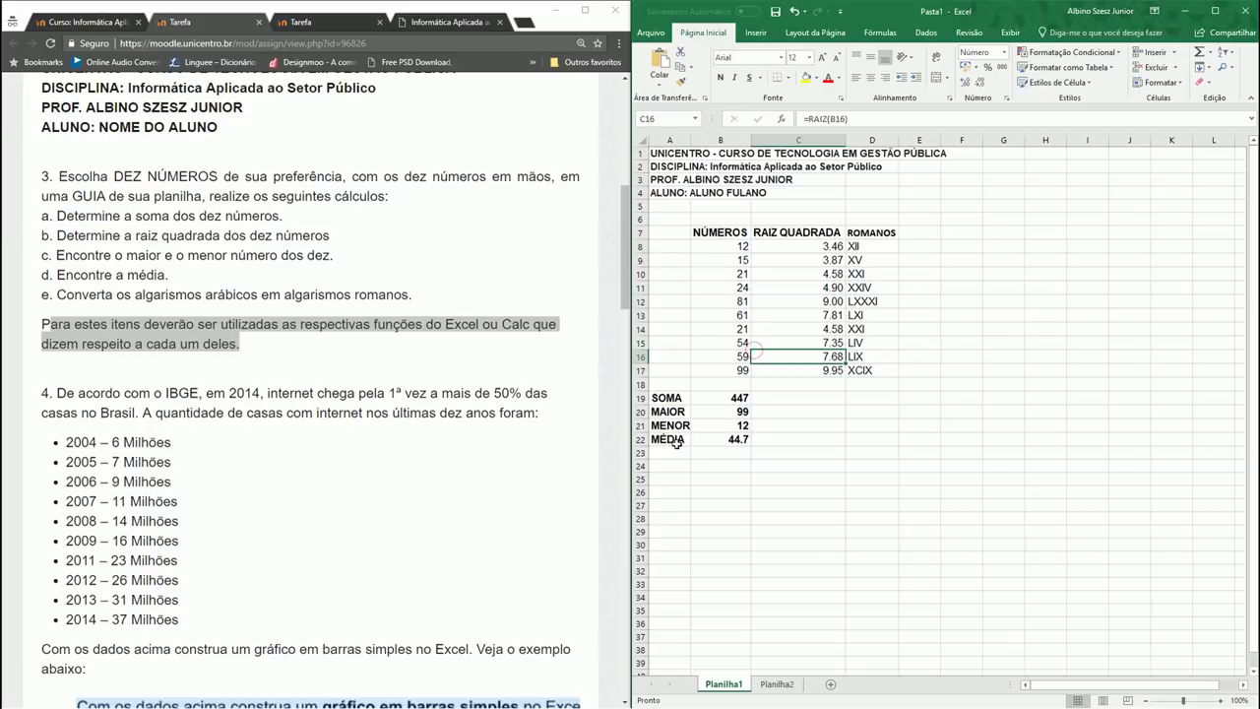
{"action": "left_click", "coordinate": [96, 246]}
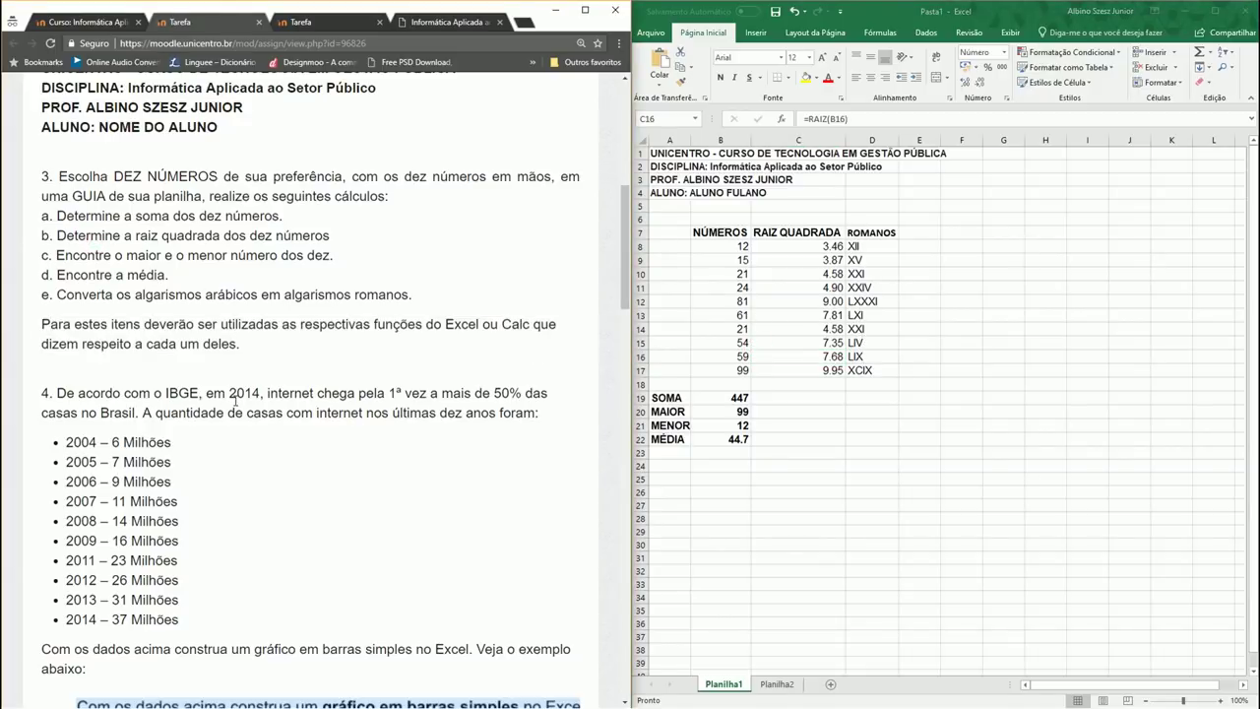
{"action": "scroll", "coordinate": [234, 399], "scroll_direction": "down", "scroll_amount": 2}
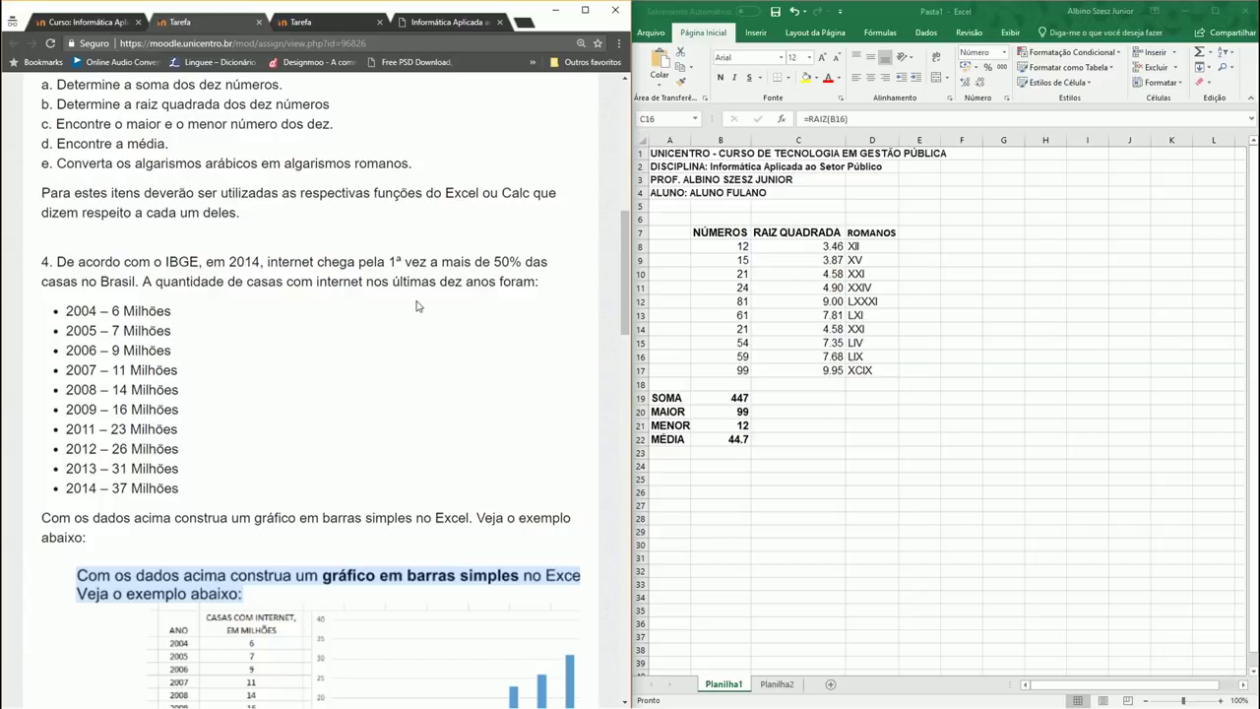
{"action": "left_click_drag", "start_coordinate": [67, 311], "coordinate": [192, 489]}
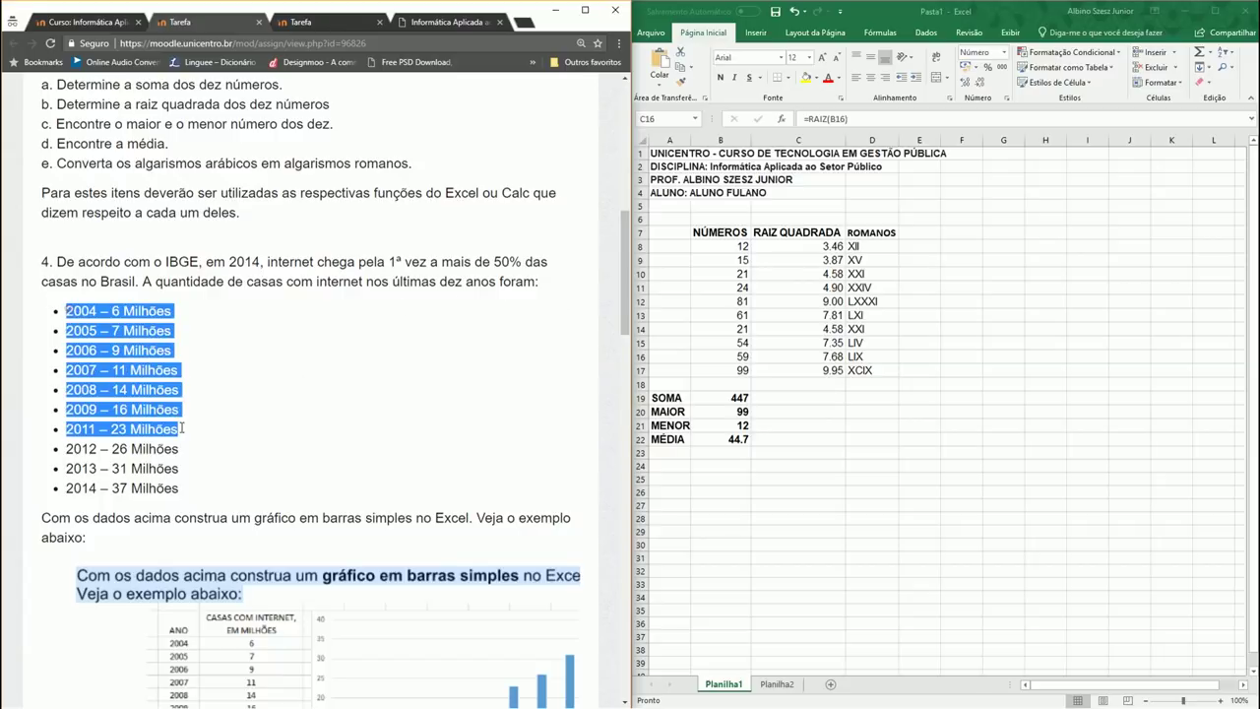
{"action": "scroll", "coordinate": [206, 412], "scroll_direction": "down", "scroll_amount": 1}
{"action": "scroll", "coordinate": [205, 412], "scroll_direction": "down", "scroll_amount": 2}
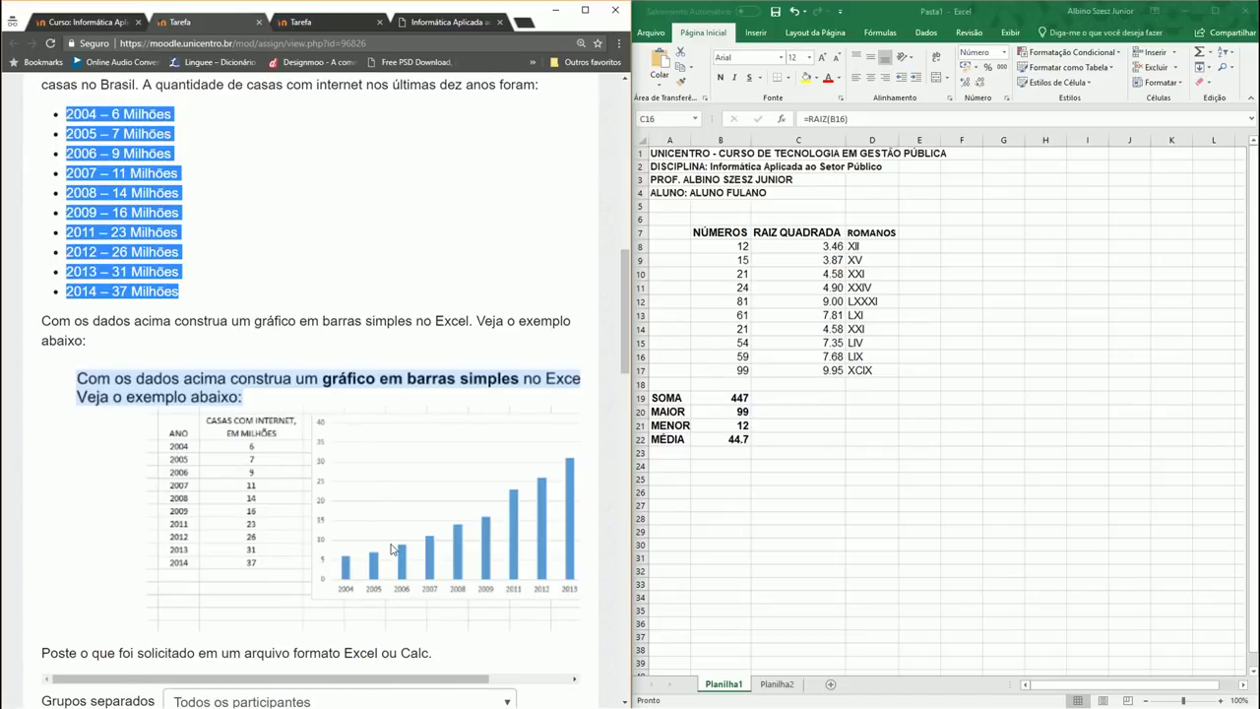
{"action": "left_click", "coordinate": [797, 421]}
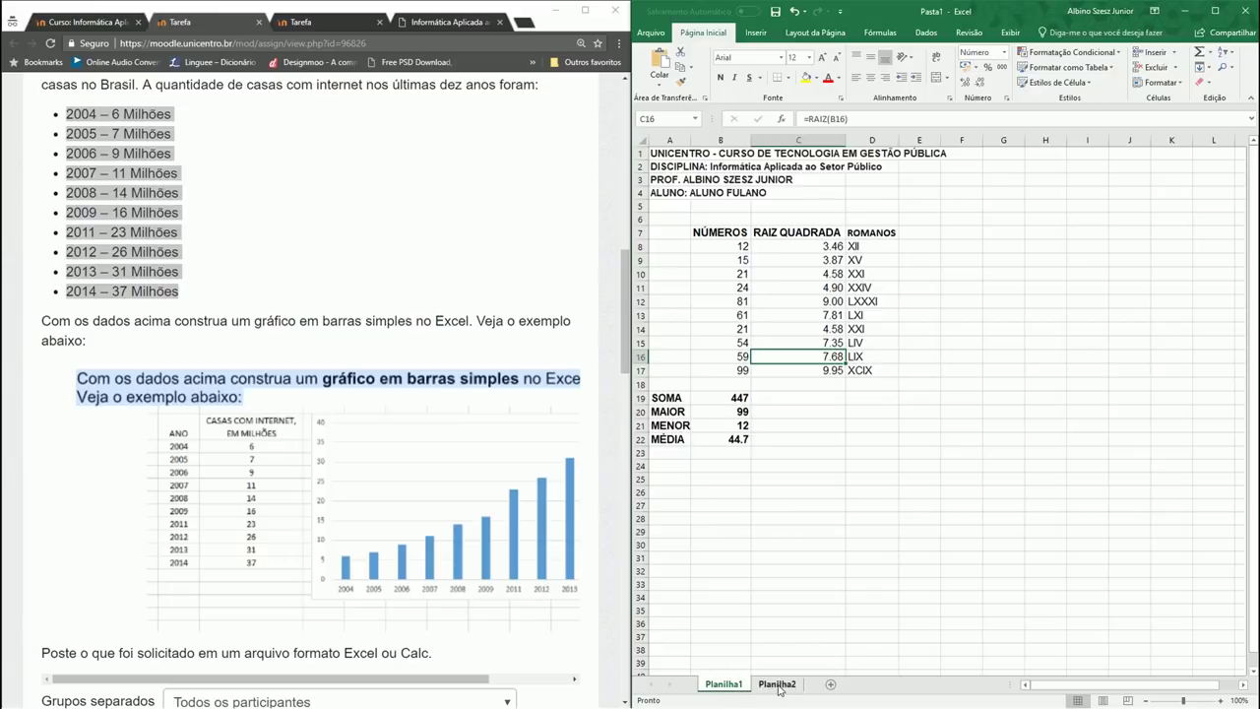
Step: On Planilha2, put ANO in A2 and fill the years 2004 to 2014 below it
{"action": "left_click", "coordinate": [778, 685]}
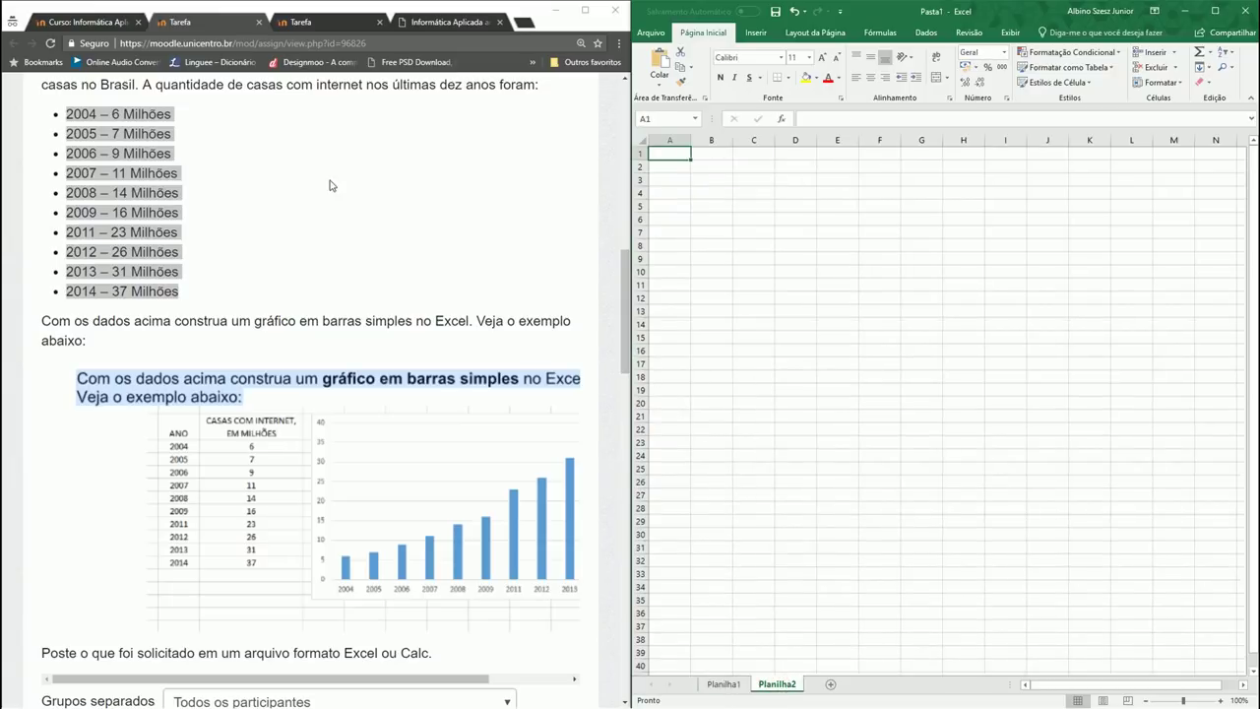
{"action": "left_click", "coordinate": [386, 248]}
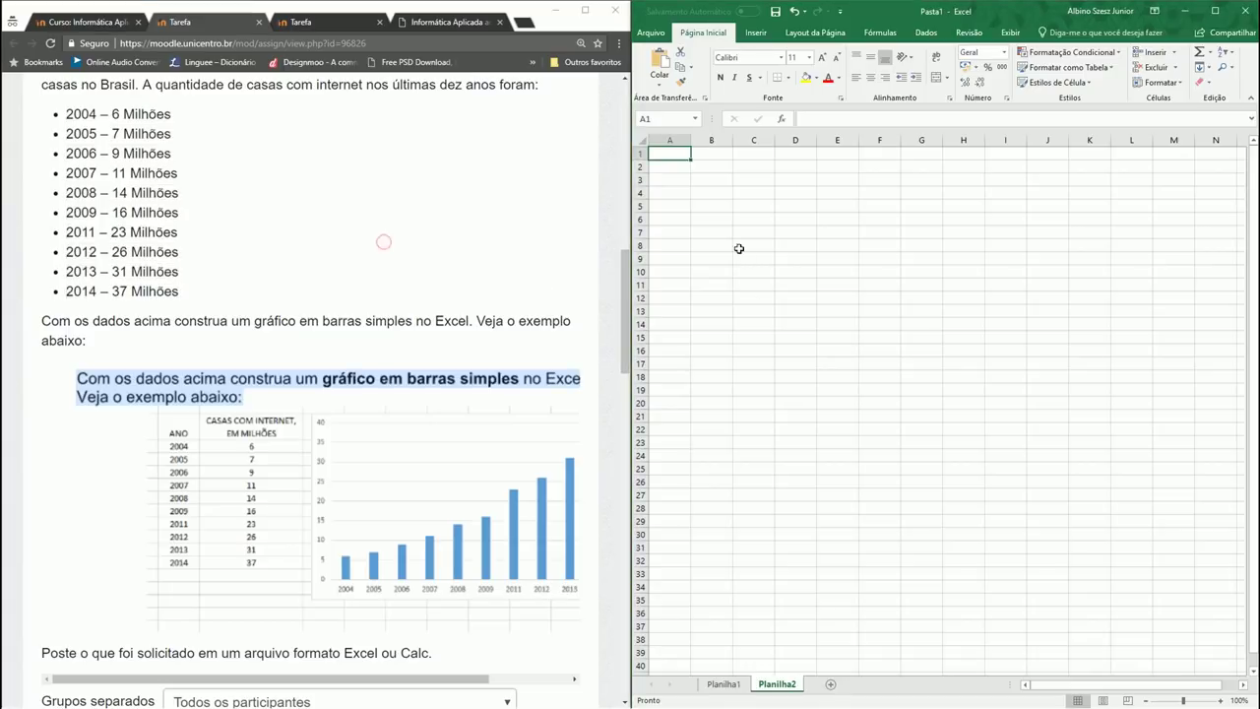
{"action": "left_click", "coordinate": [674, 166]}
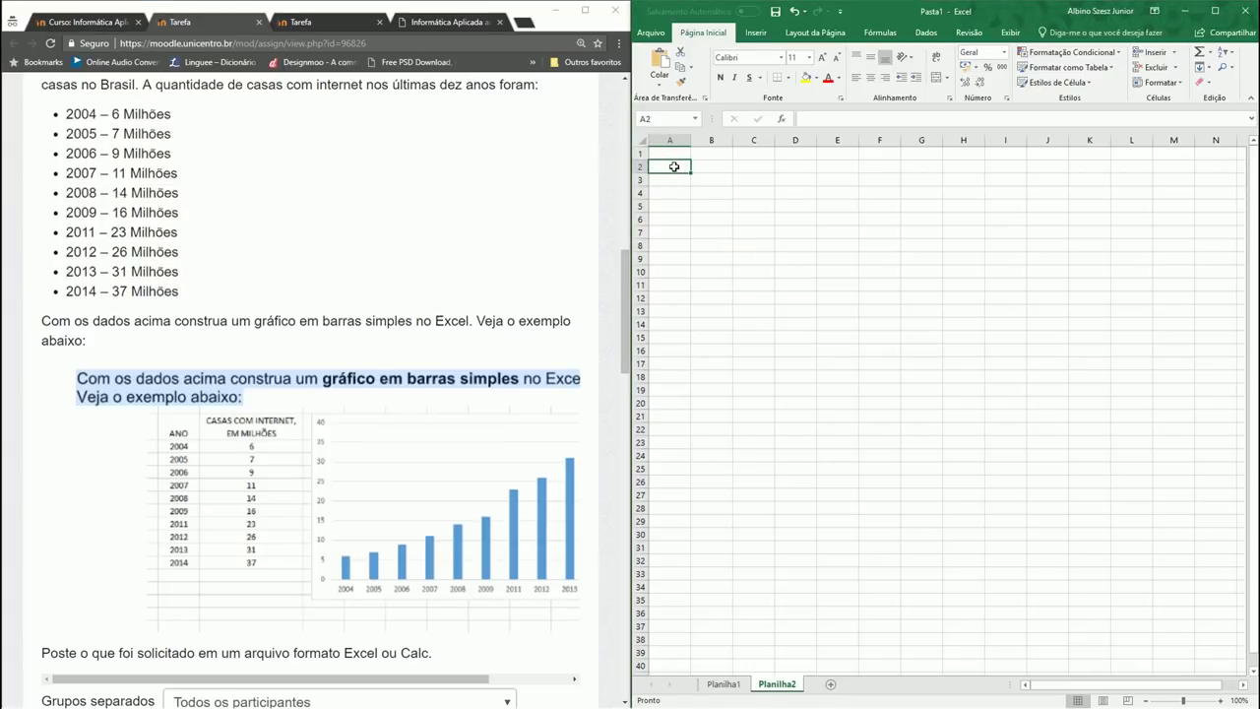
{"action": "type", "text": "an"}
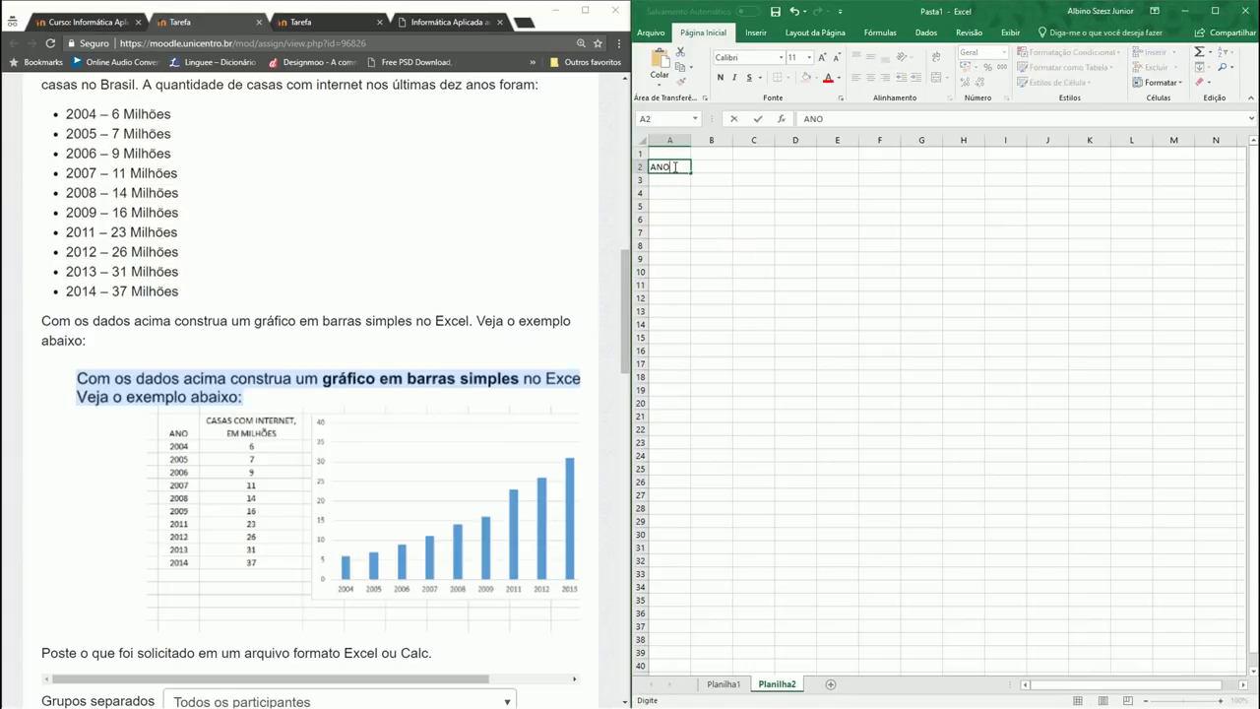
{"action": "key", "text": "Return"}
{"action": "type", "text": "2004"}
{"action": "key", "text": "Return"}
{"action": "type", "text": "2005"}
{"action": "key", "text": "Return"}
{"action": "left_click_drag", "start_coordinate": [680, 181], "coordinate": [680, 193]}
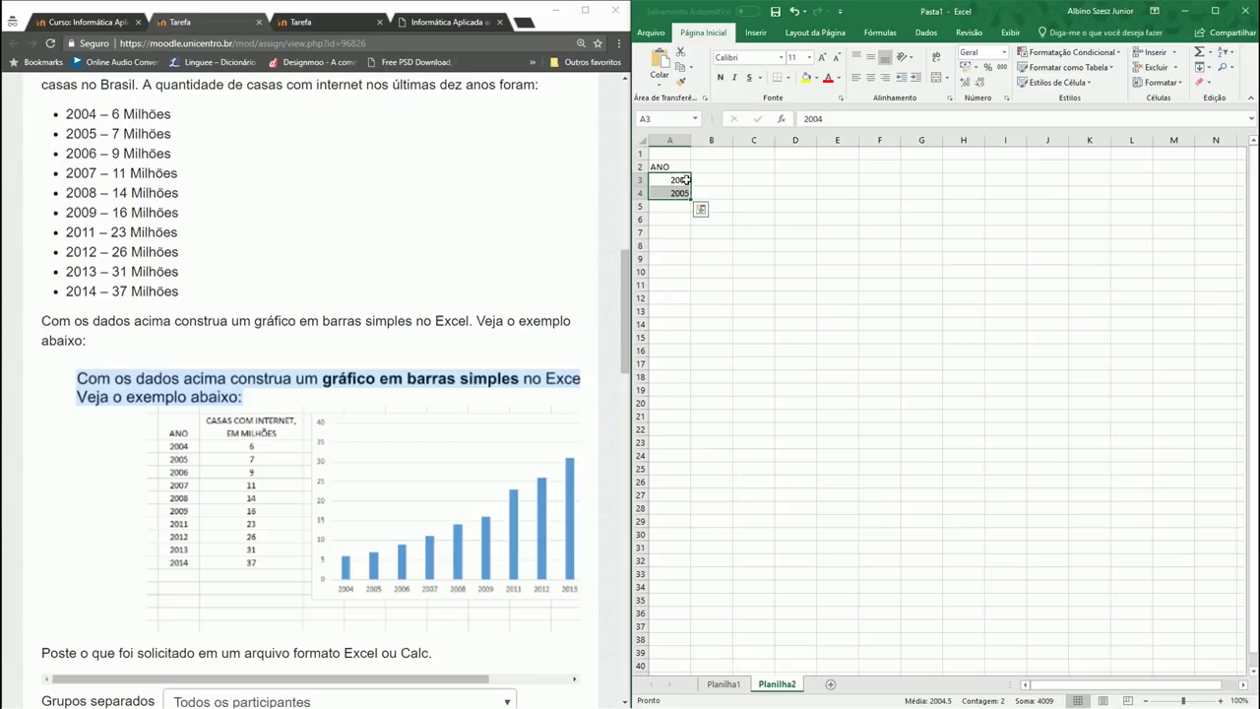
{"action": "left_click_drag", "start_coordinate": [691, 201], "coordinate": [688, 307]}
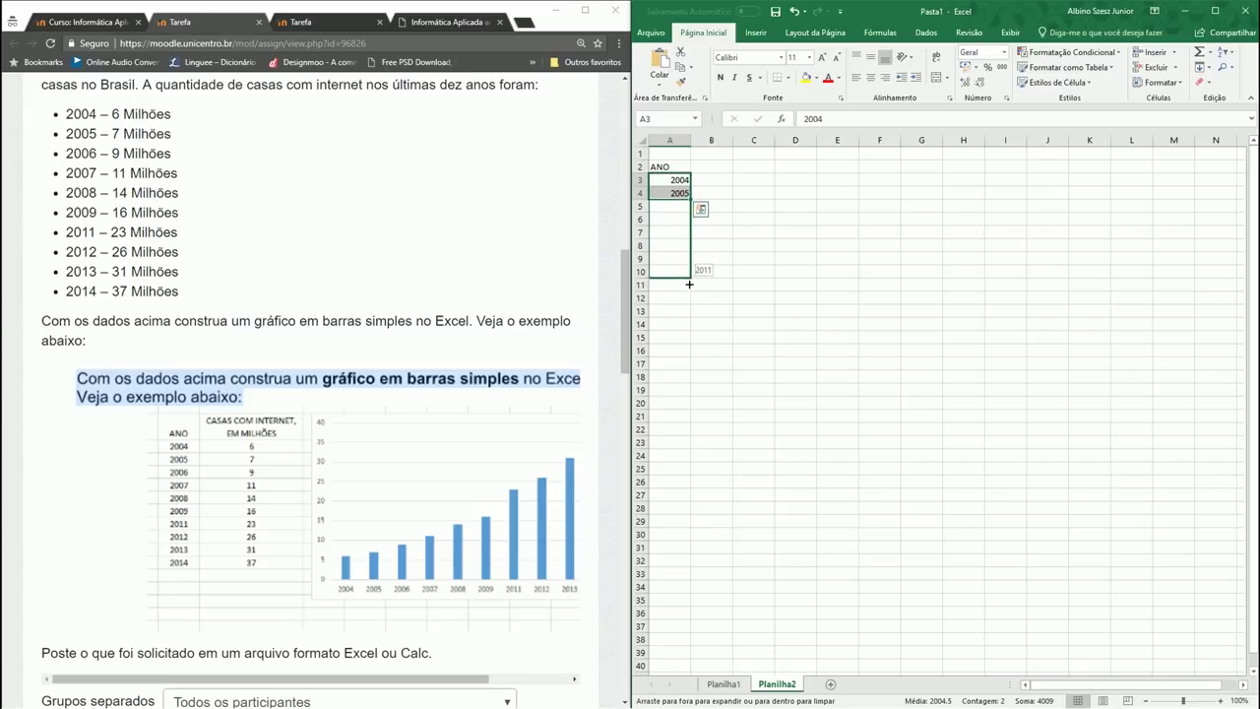
{"action": "left_click_drag", "start_coordinate": [689, 308], "coordinate": [687, 312]}
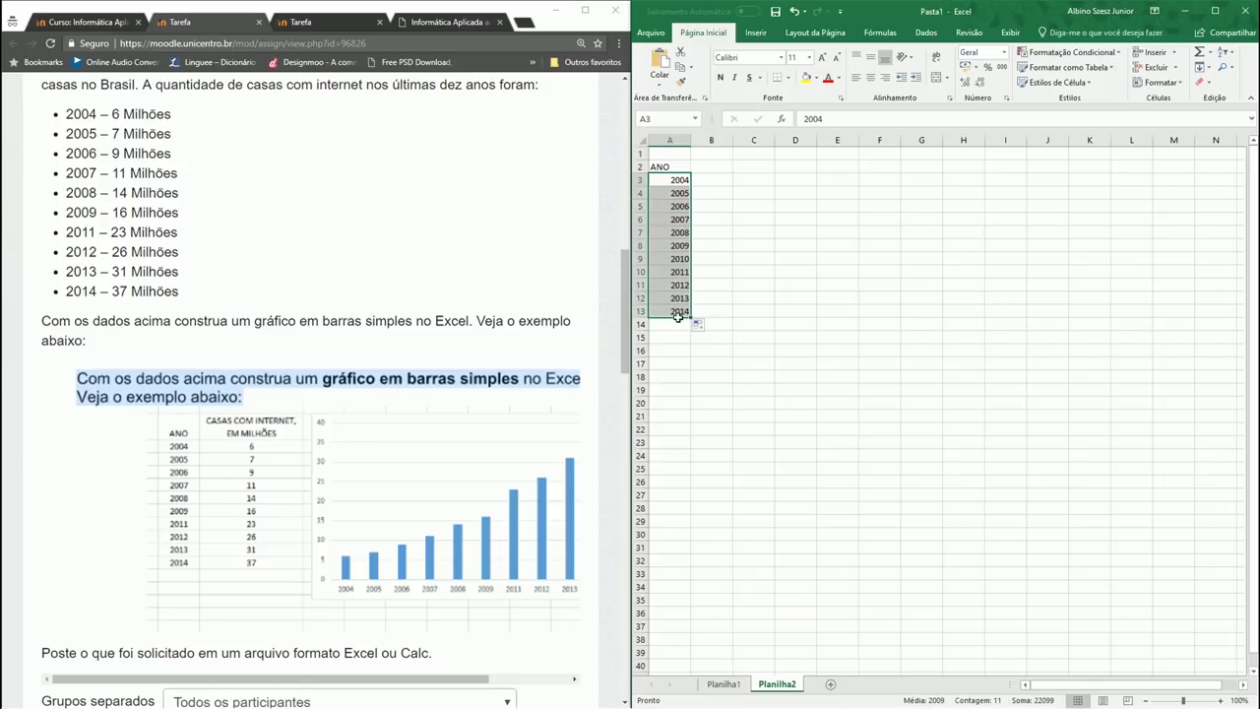
Step: Bold the ANO header and enter CASAS COM INTERNET EM MILHOES in B2
{"action": "left_click", "coordinate": [672, 168]}
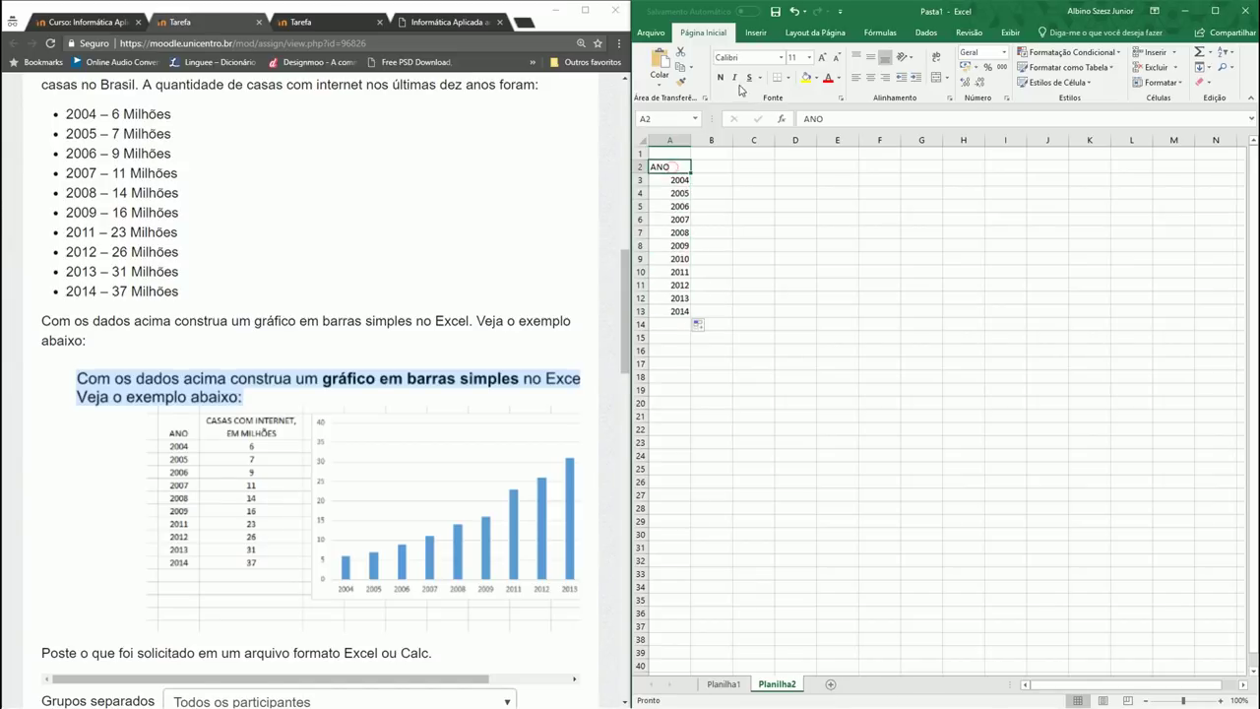
{"action": "left_click", "coordinate": [722, 78]}
{"action": "left_click", "coordinate": [708, 167]}
{"action": "type", "text": "CASAS"}
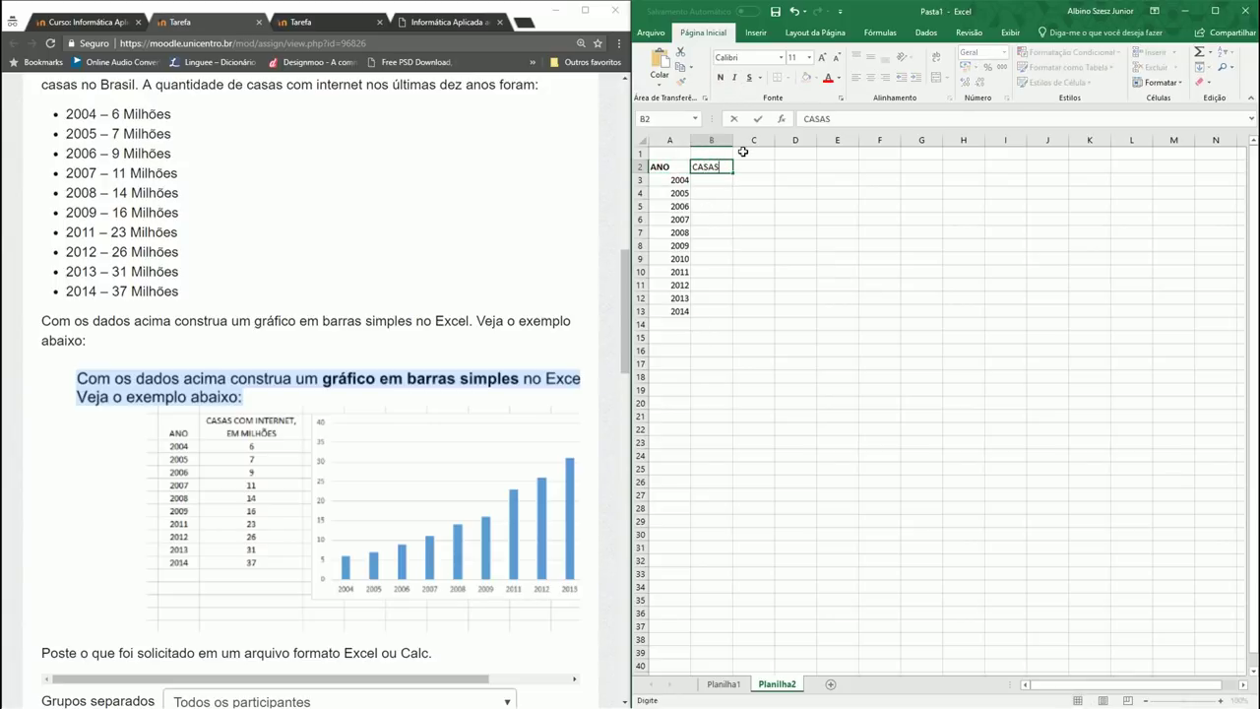
{"action": "type", "text": " COM INTERNET EM MILH"}
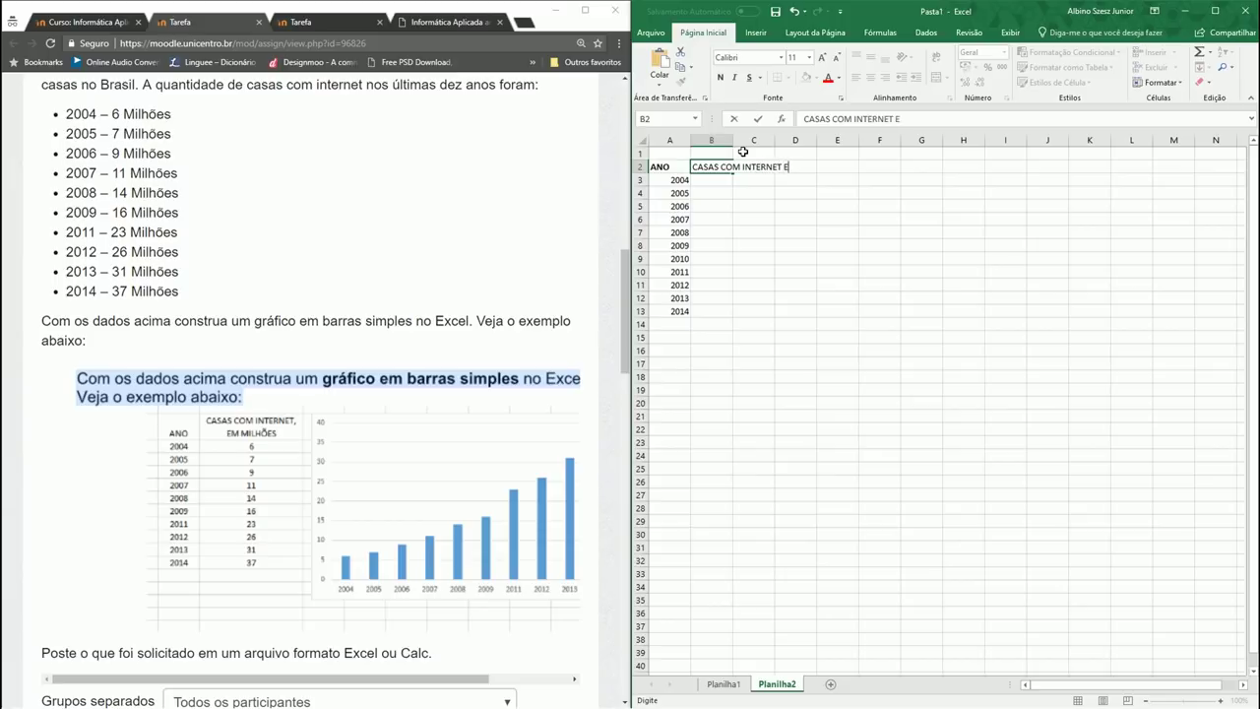
{"action": "type", "text": "OES"}
{"action": "key", "text": "Return"}
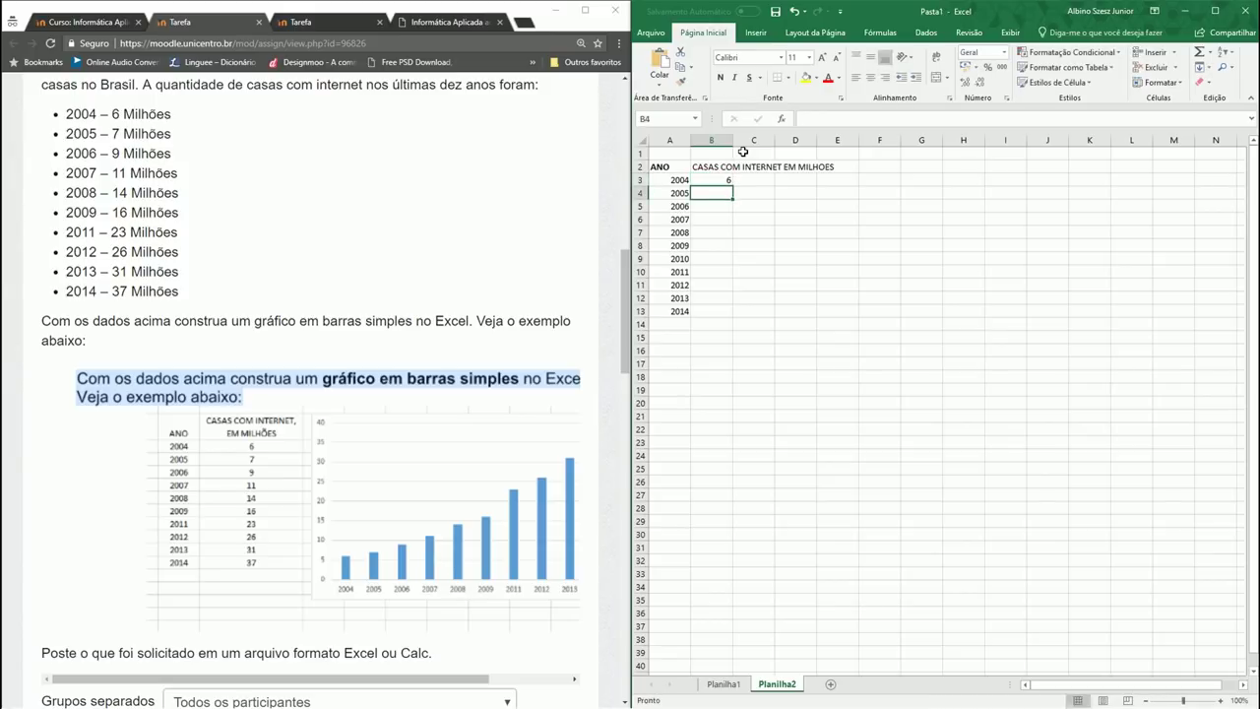
{"action": "left_click_drag", "start_coordinate": [669, 168], "coordinate": [728, 297]}
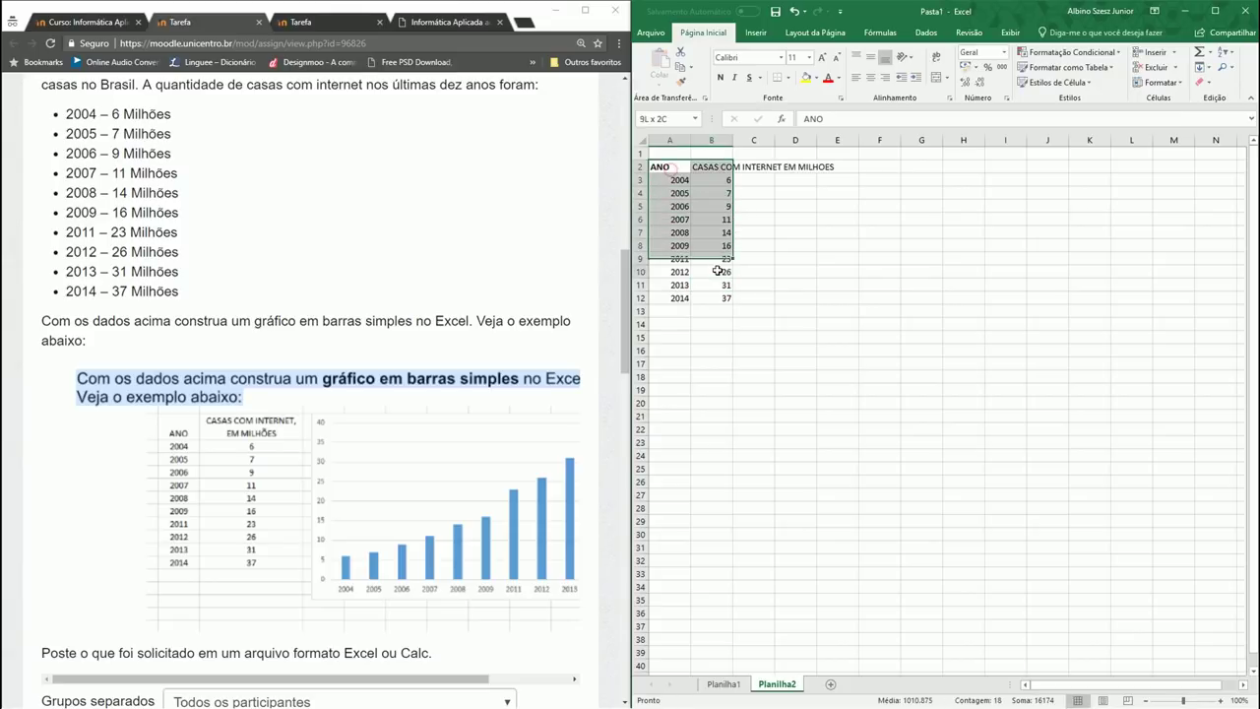
Step: Select the table A2:B12 as chart data and go to the Inserir ribbon
{"action": "left_click", "coordinate": [711, 311]}
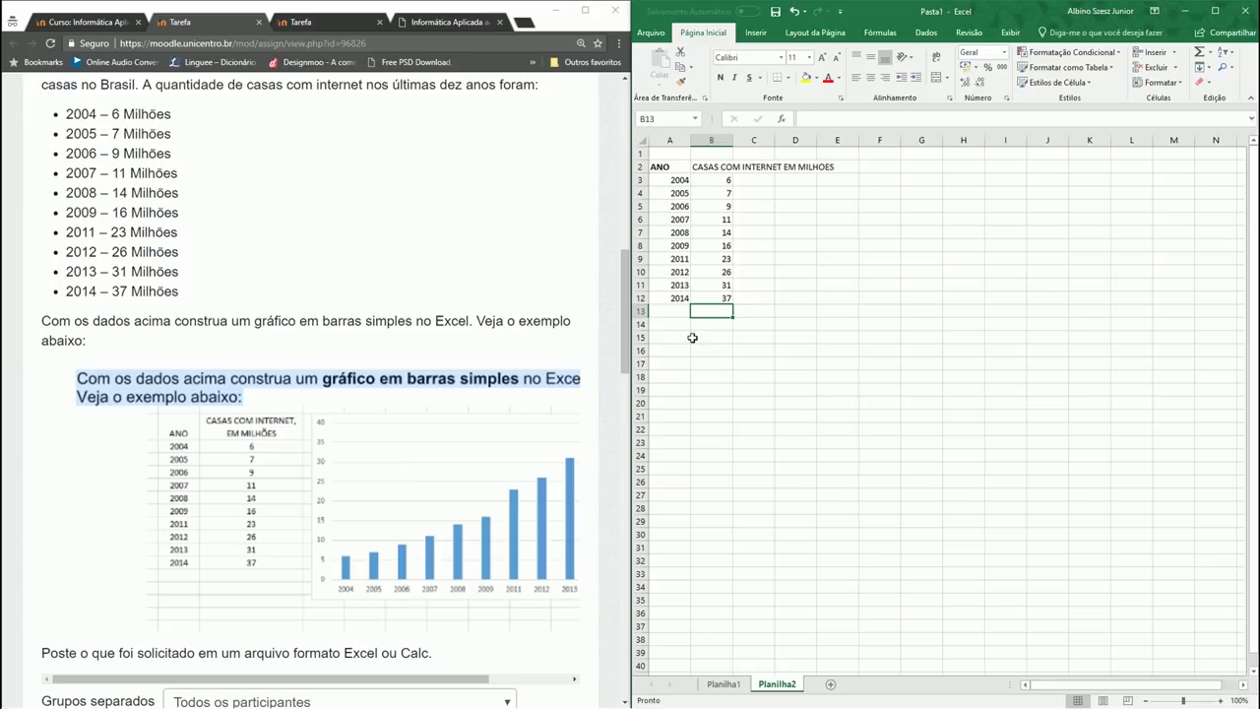
{"action": "left_click_drag", "start_coordinate": [659, 166], "coordinate": [721, 302]}
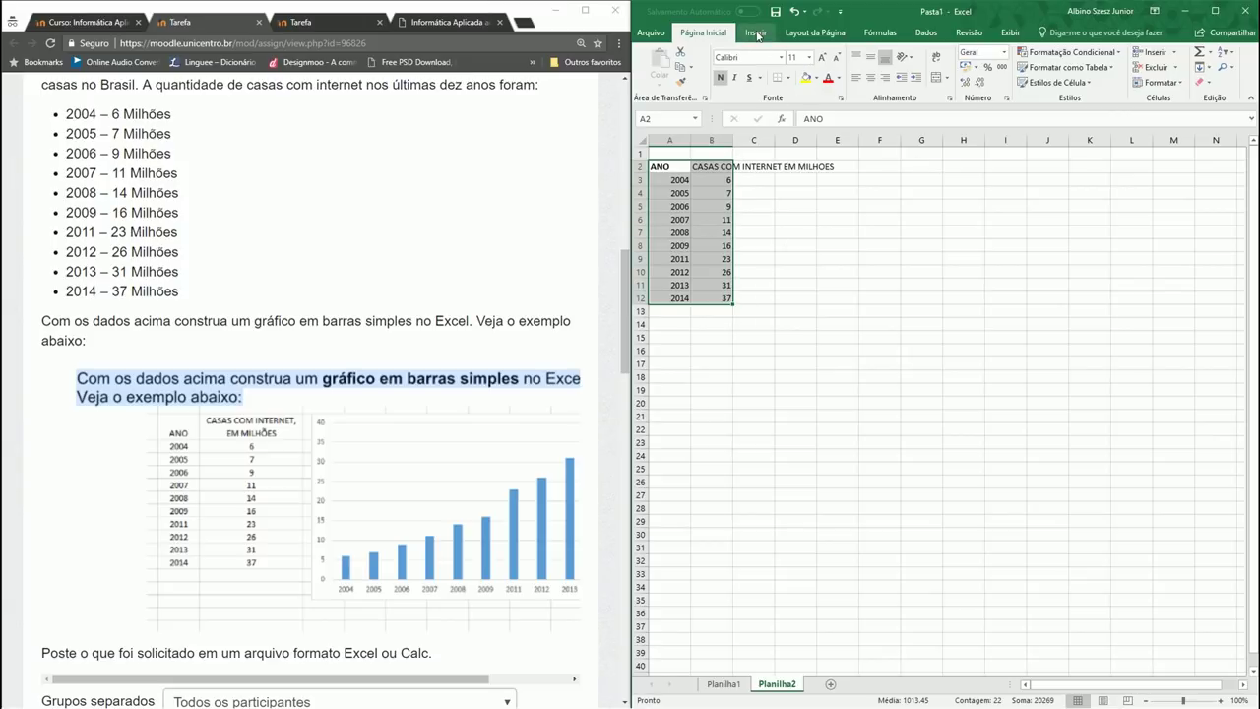
{"action": "left_click", "coordinate": [756, 33]}
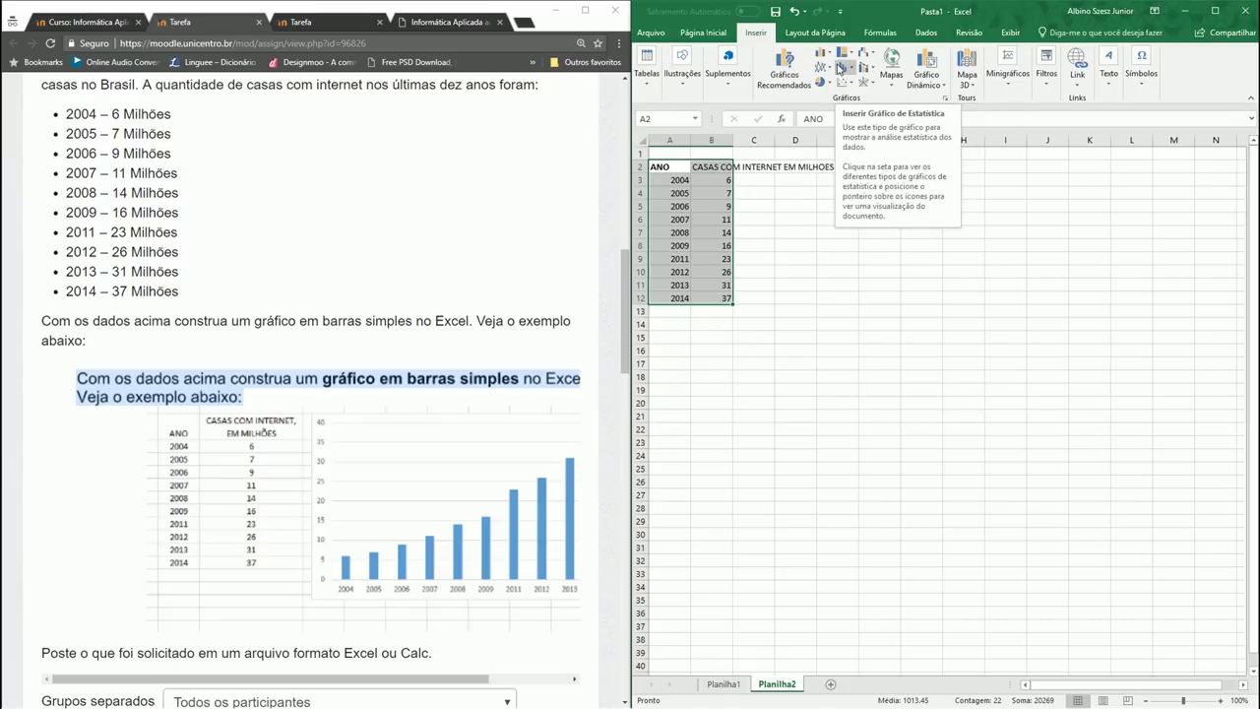
Step: Insert a Coluna Agrupada chart from Gráficos Recomendados and move it beside the table
{"action": "left_click", "coordinate": [784, 76]}
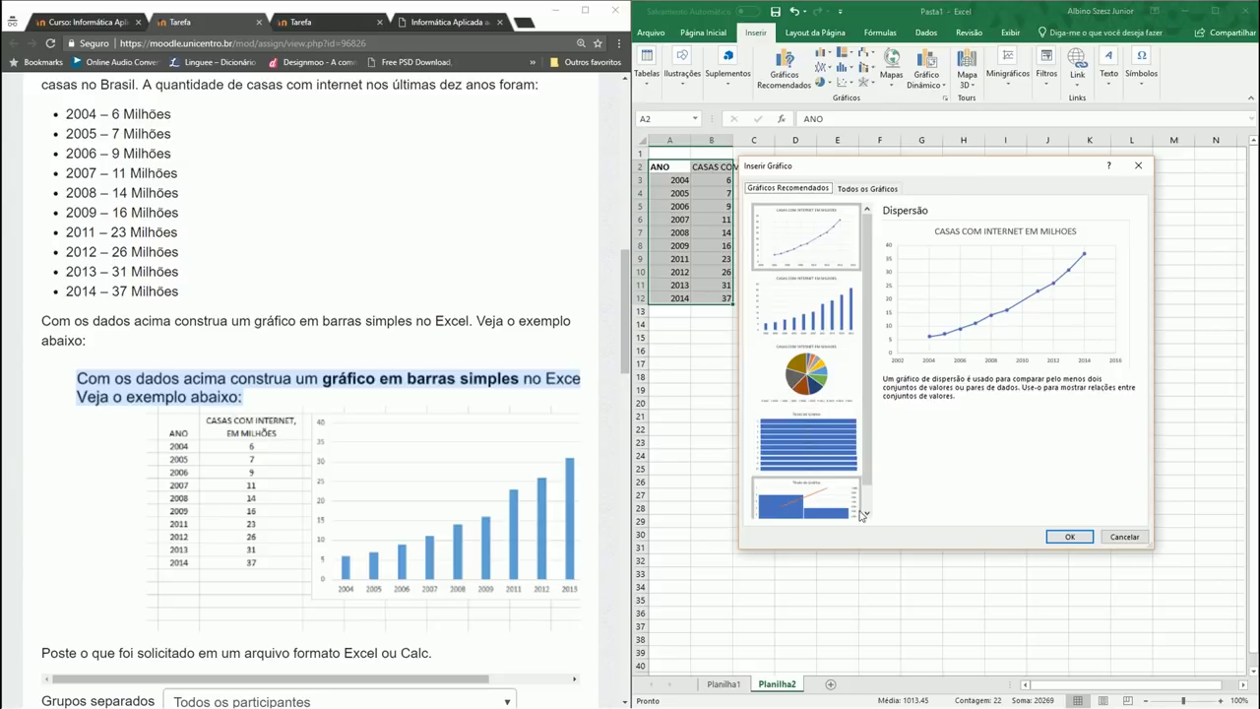
{"action": "left_click", "coordinate": [798, 320]}
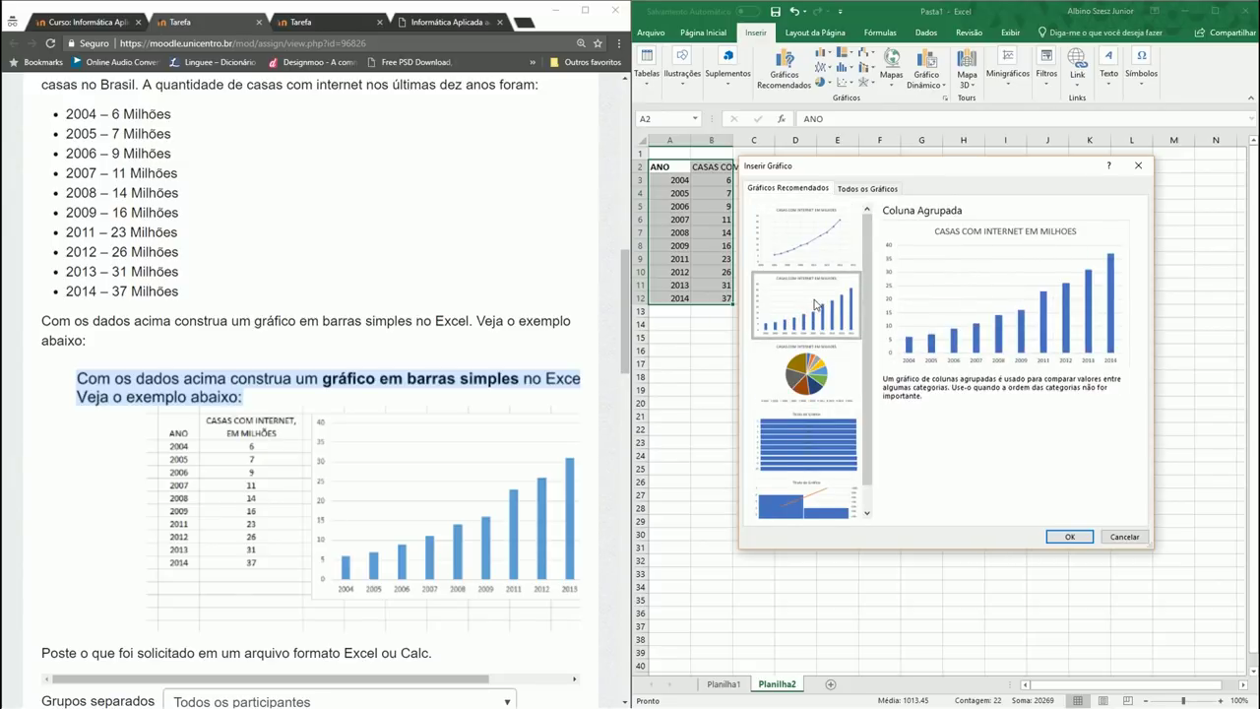
{"action": "scroll", "coordinate": [815, 306], "scroll_direction": "down", "scroll_amount": 1}
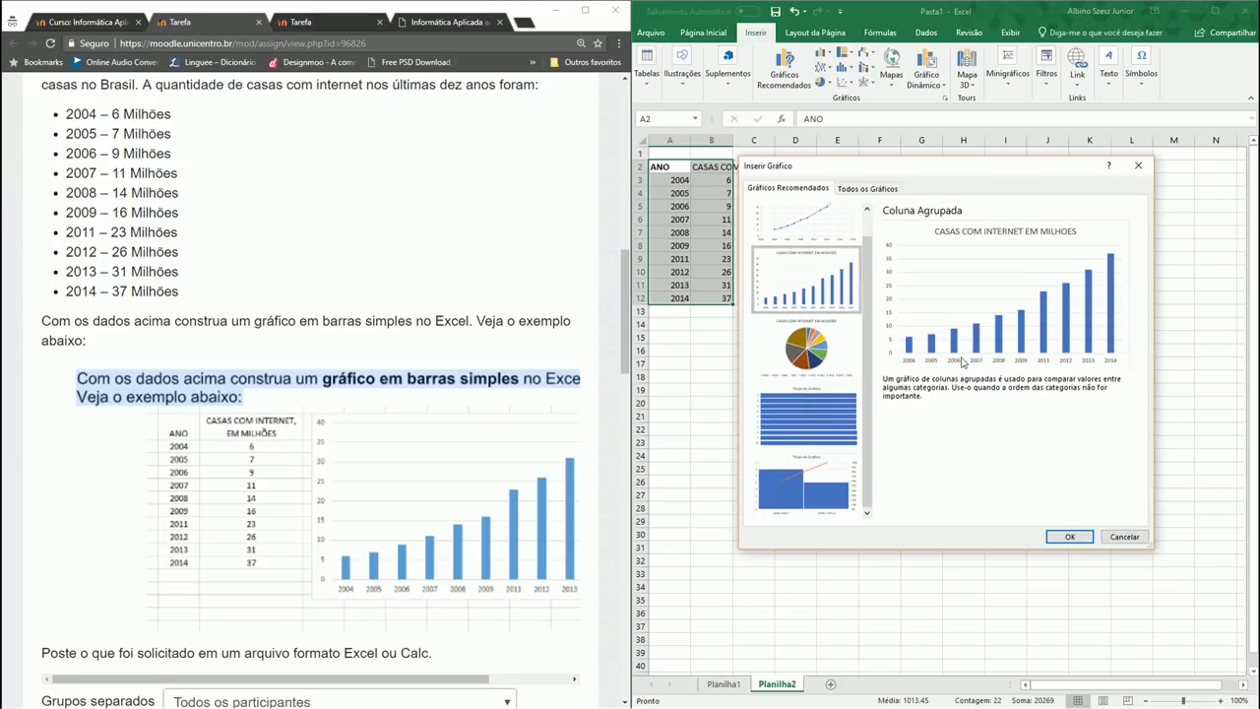
{"action": "left_click", "coordinate": [1070, 536]}
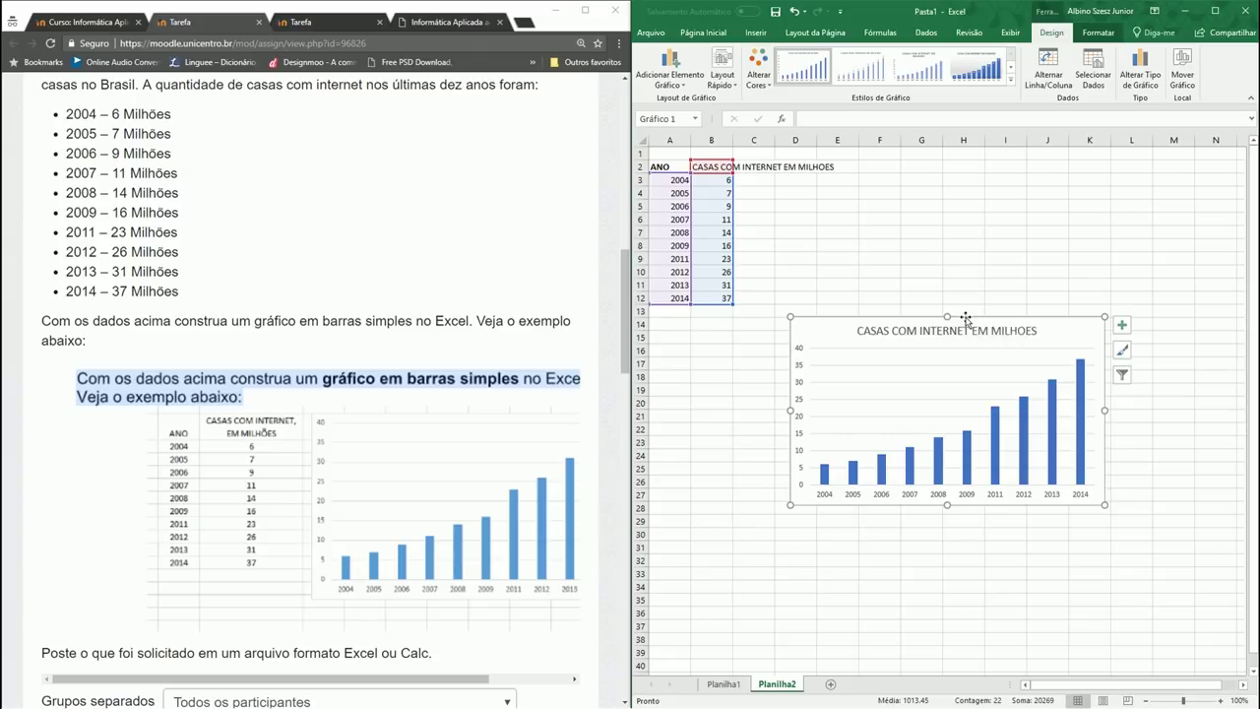
{"action": "left_click_drag", "start_coordinate": [966, 318], "coordinate": [962, 191]}
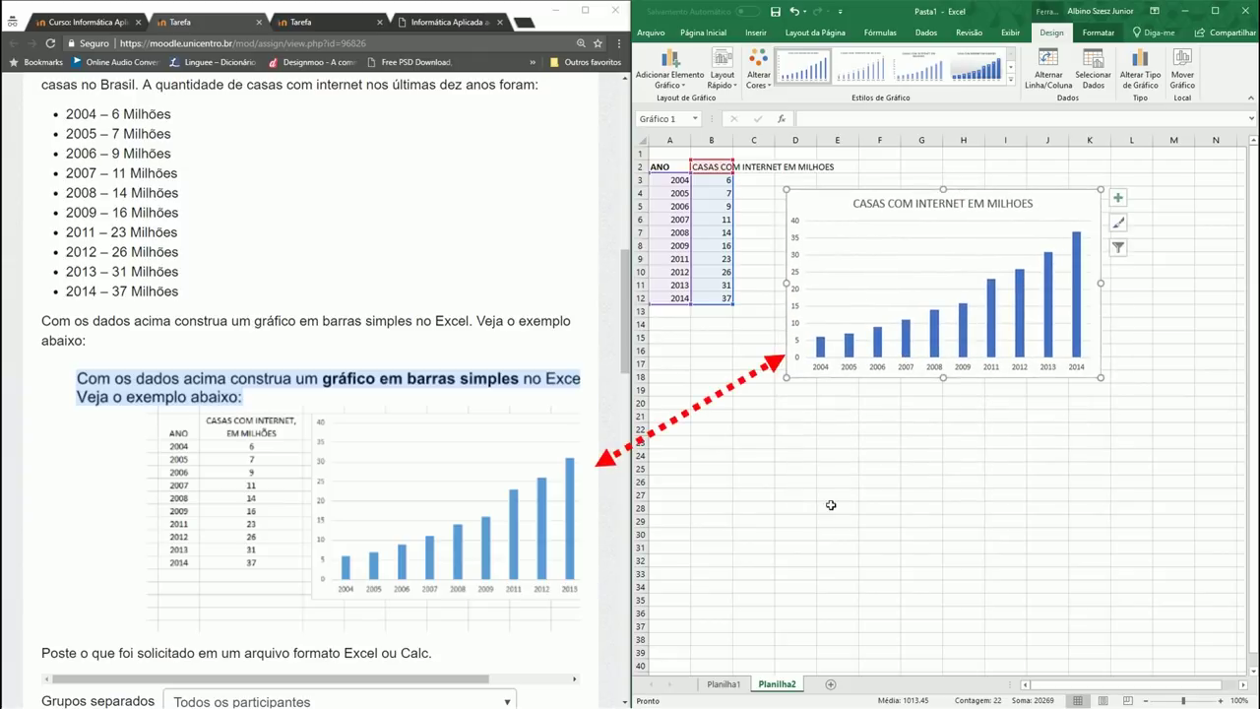
{"action": "left_click", "coordinate": [810, 455]}
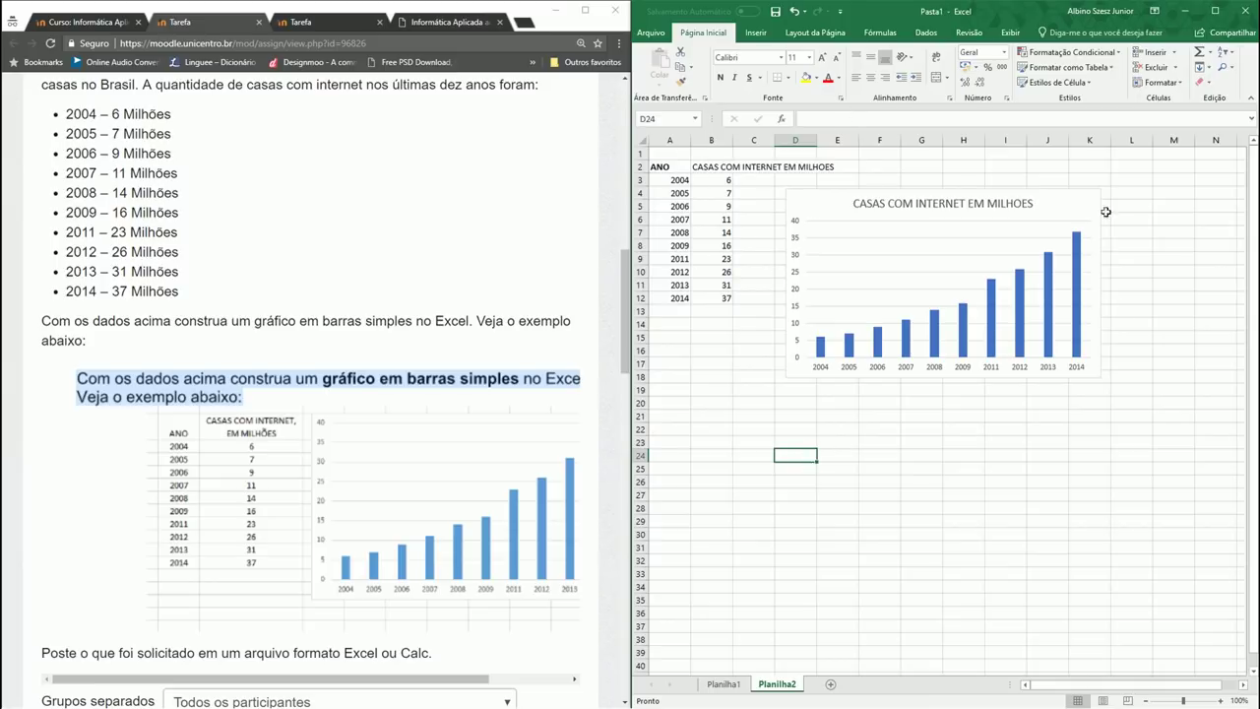
{"action": "left_click", "coordinate": [745, 350]}
{"action": "scroll", "coordinate": [746, 351], "scroll_direction": "down", "scroll_amount": 3}
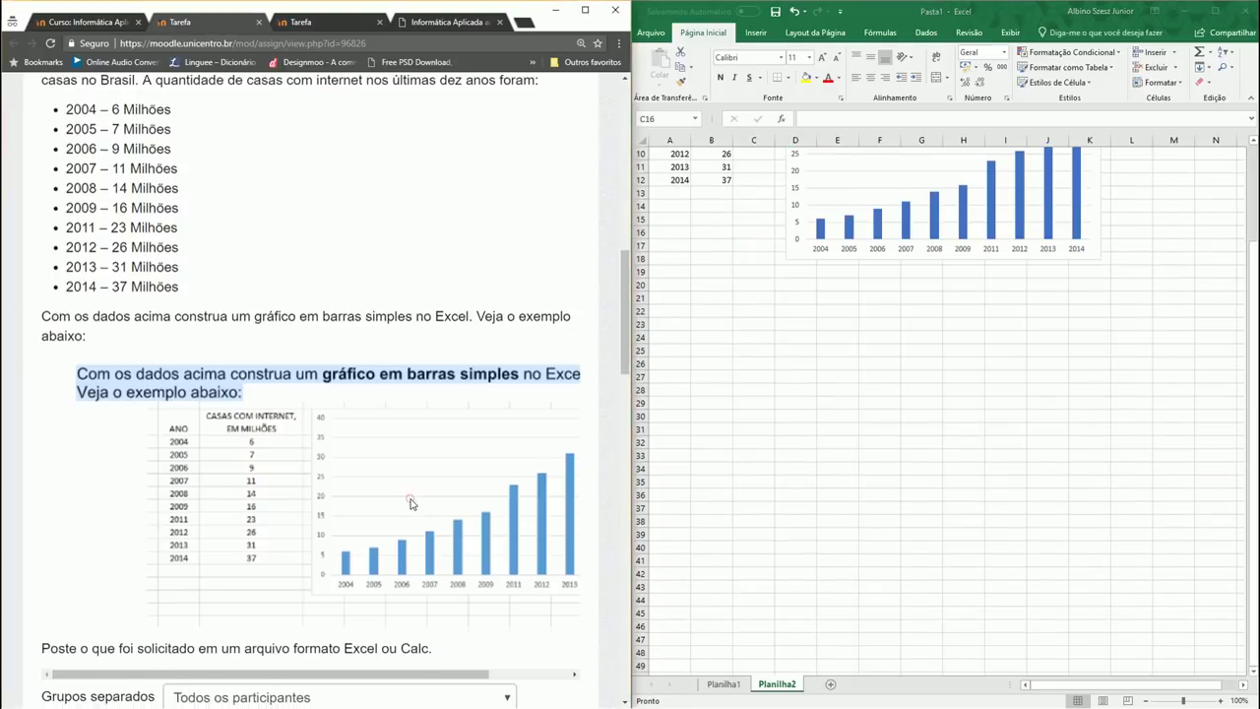
{"action": "scroll", "coordinate": [403, 506], "scroll_direction": "down", "scroll_amount": 2}
{"action": "scroll", "coordinate": [458, 512], "scroll_direction": "up", "scroll_amount": 1}
{"action": "left_click_drag", "start_coordinate": [455, 548], "coordinate": [561, 560]}
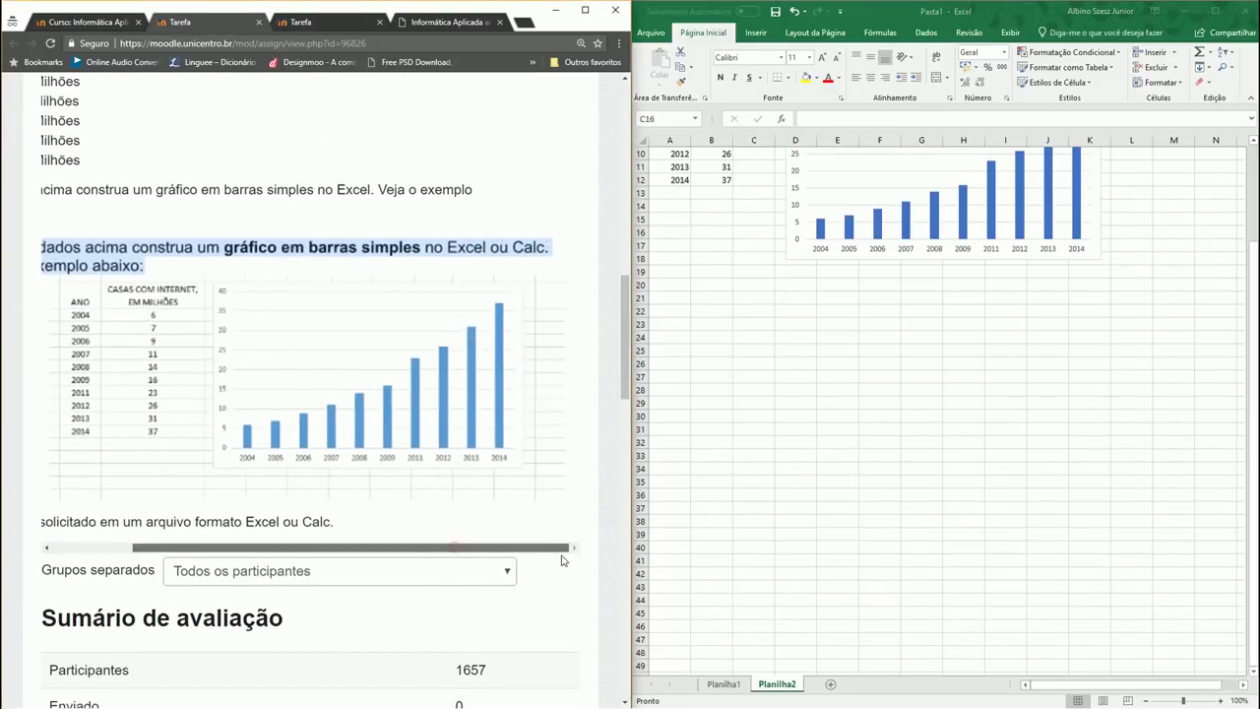
{"action": "scroll", "coordinate": [562, 552], "scroll_direction": "up", "scroll_amount": 3}
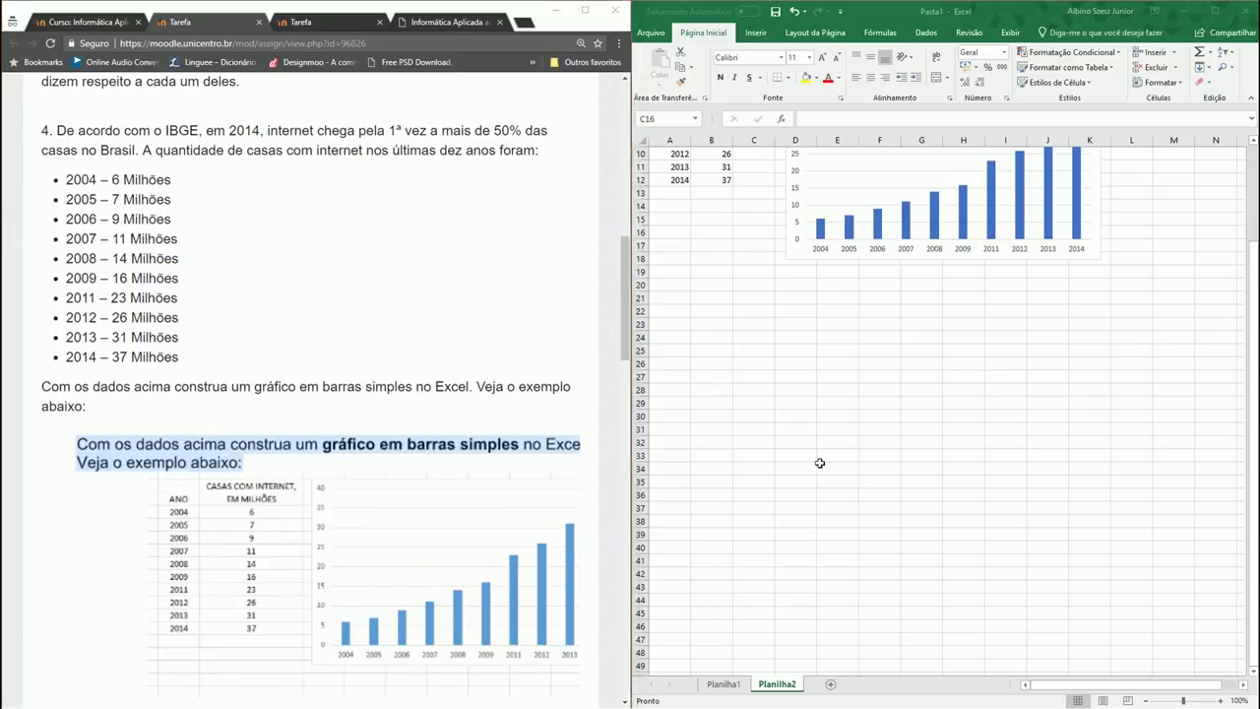
{"action": "scroll", "coordinate": [823, 478], "scroll_direction": "up", "scroll_amount": 3}
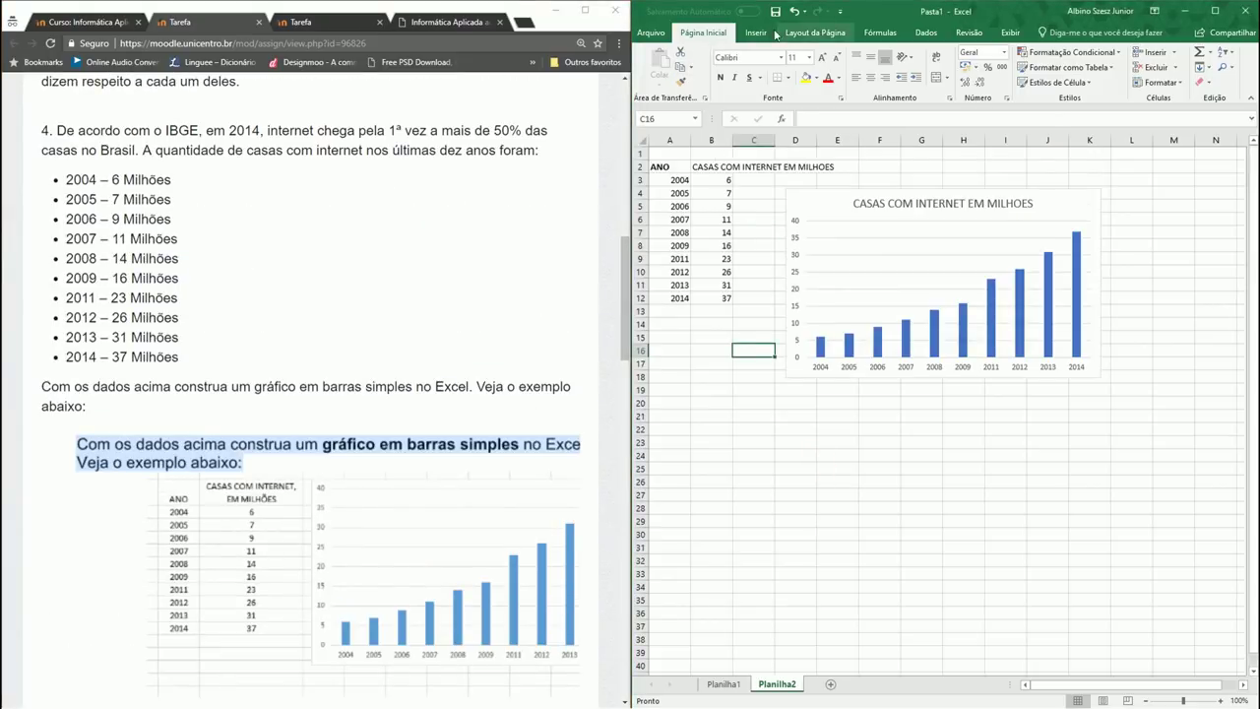
{"action": "scroll", "coordinate": [320, 295], "scroll_direction": "up", "scroll_amount": 5}
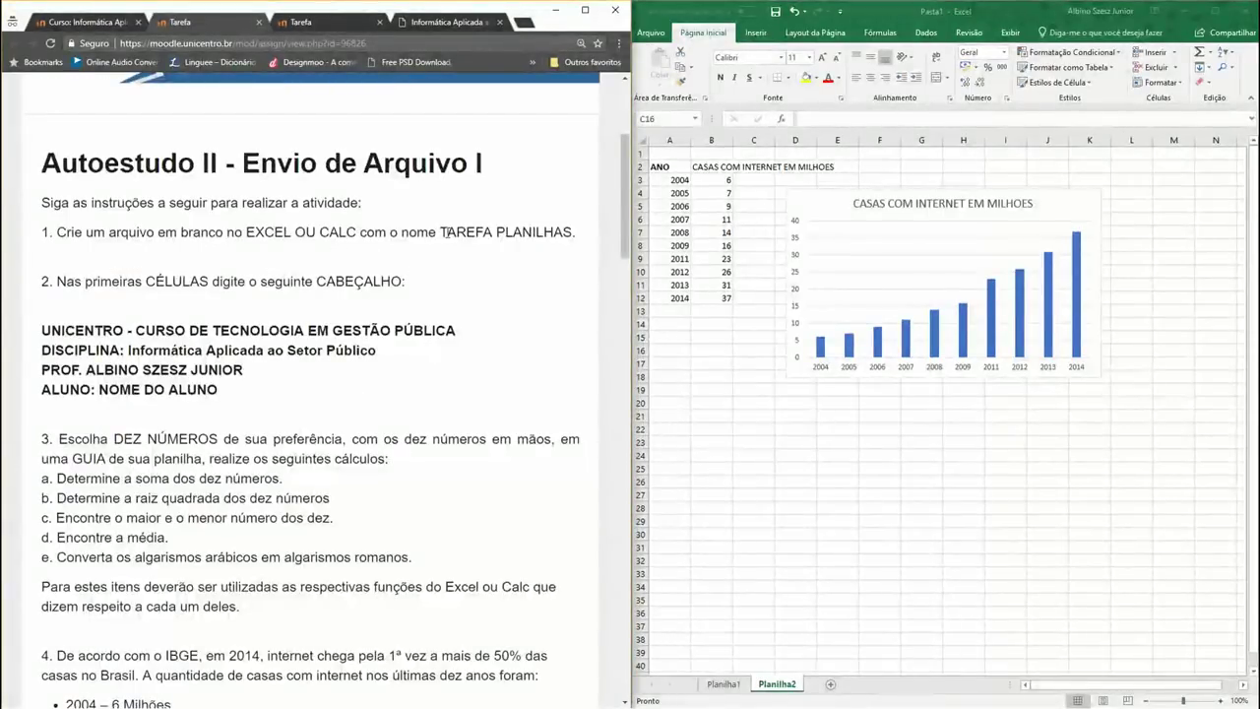
{"action": "left_click_drag", "start_coordinate": [441, 232], "coordinate": [577, 242]}
{"action": "left_click", "coordinate": [478, 277]}
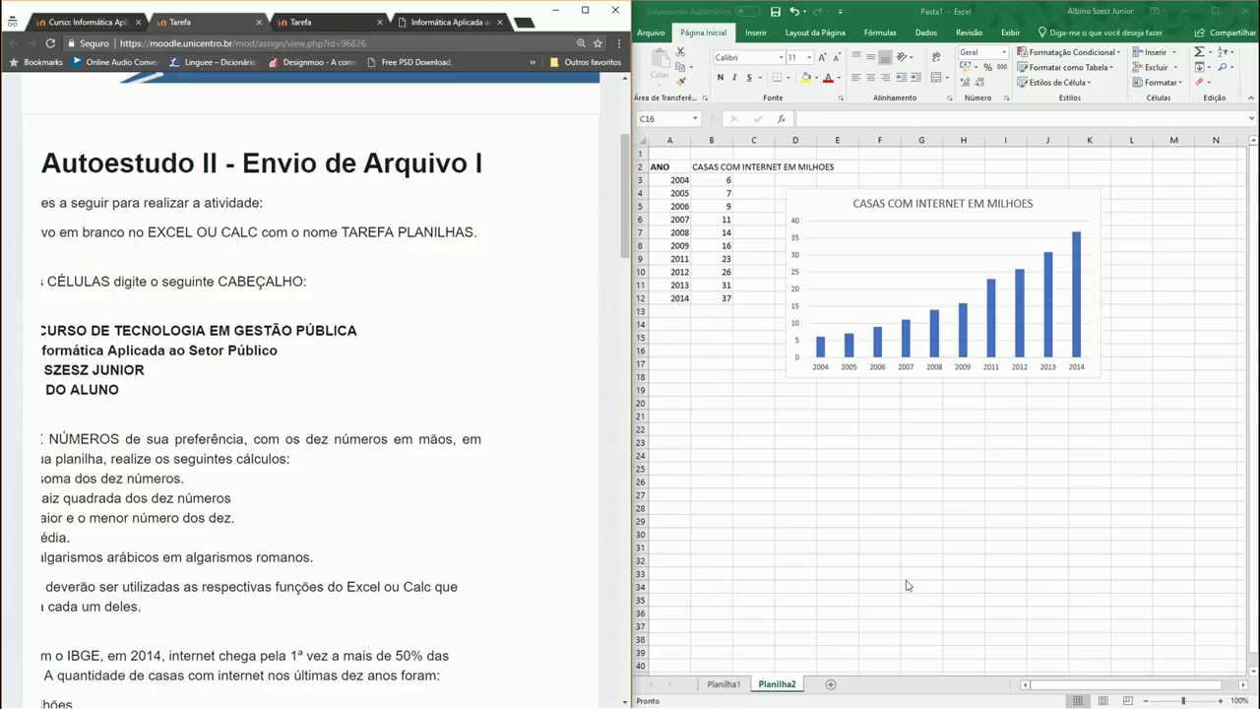
{"action": "left_click", "coordinate": [723, 684]}
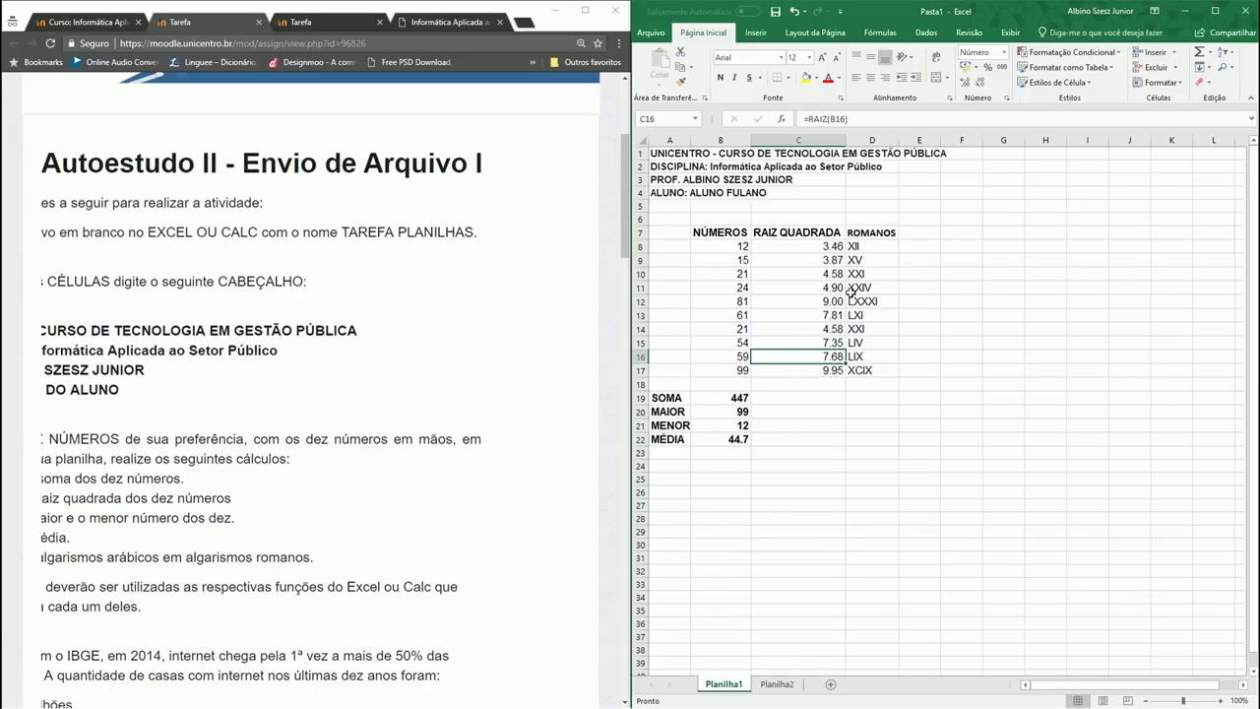
{"action": "left_click", "coordinate": [778, 686]}
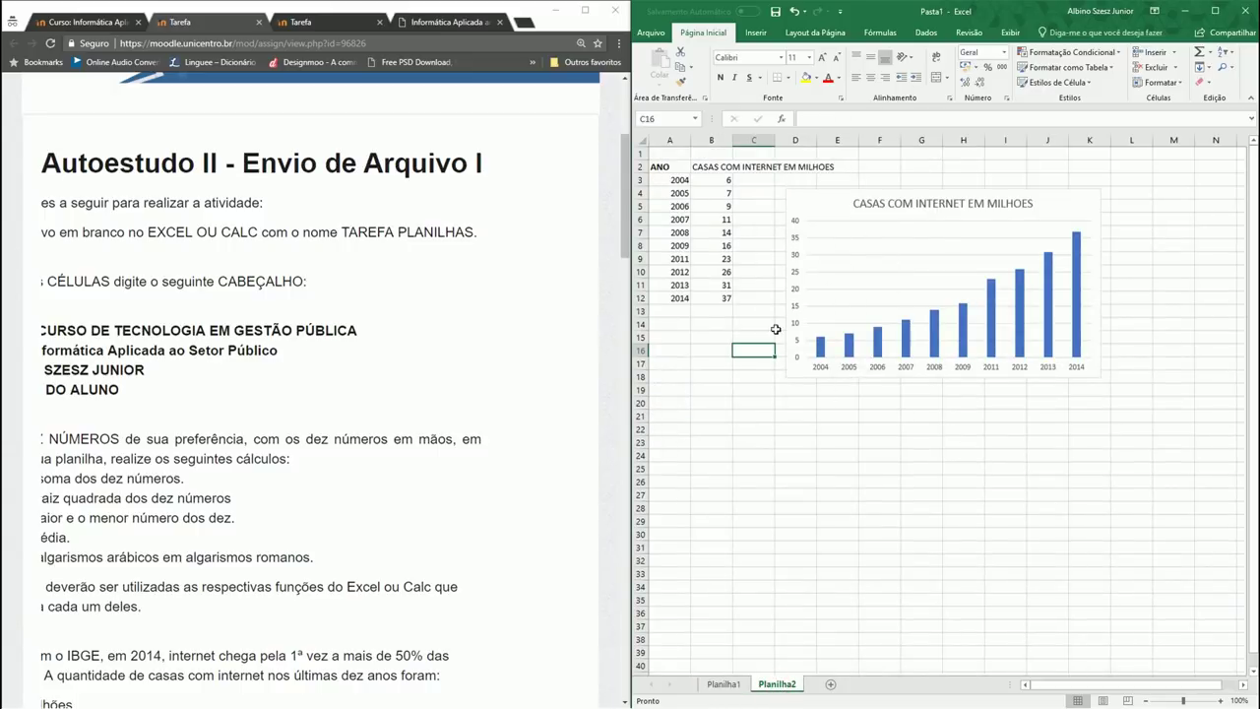
{"action": "left_click", "coordinate": [723, 338]}
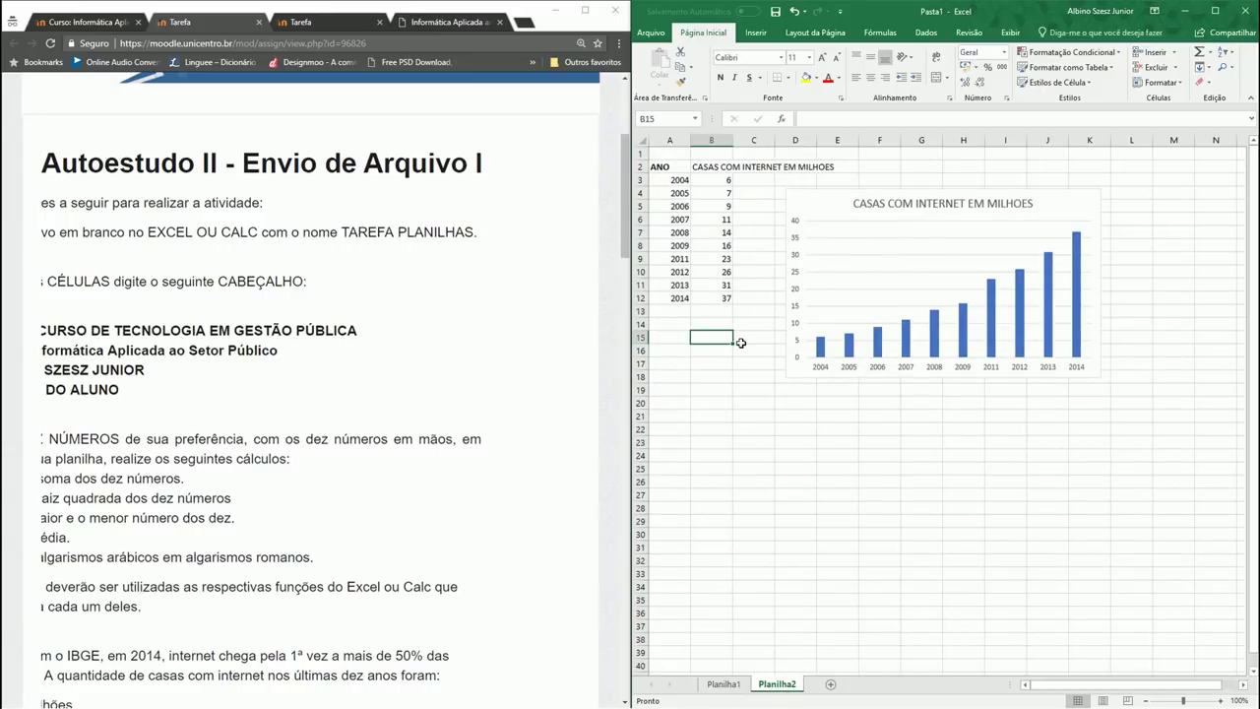